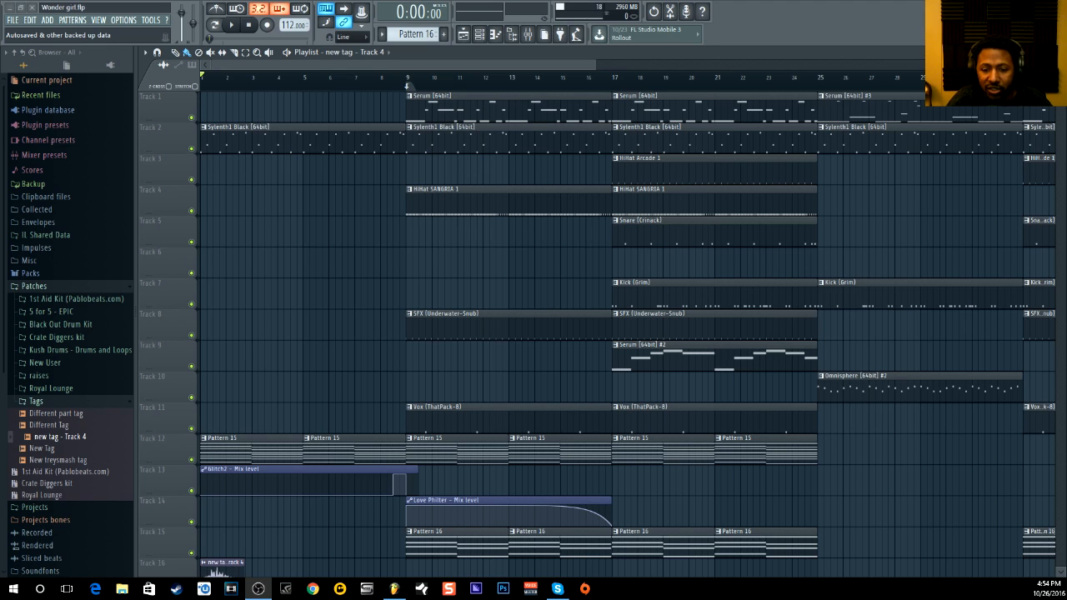
- Collapse the Tags folder in the browser and listen to the full arrangement from the start
left_click(36, 400)
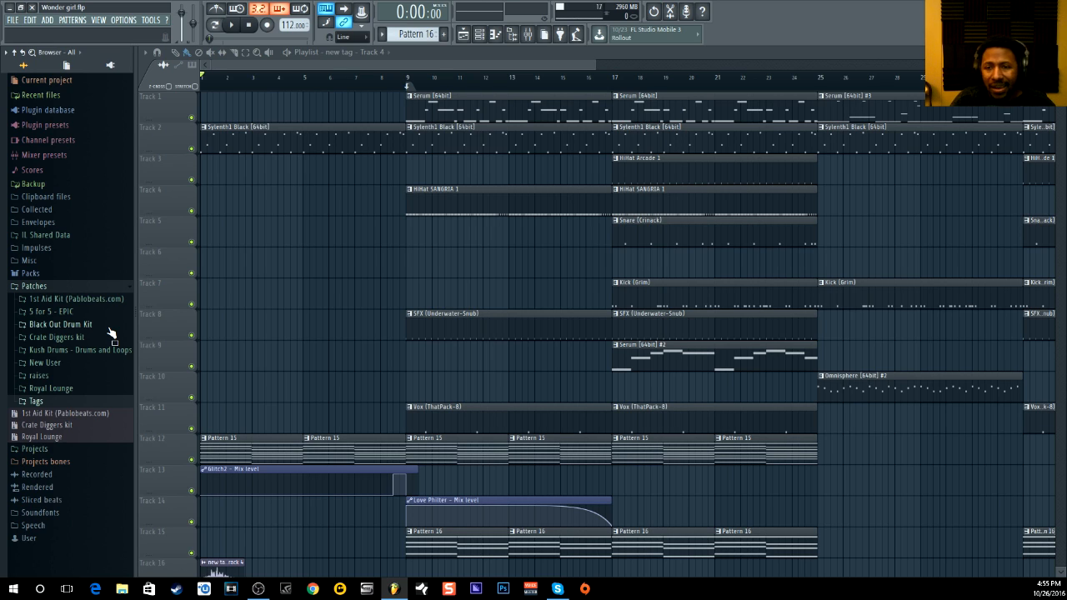
key("space")
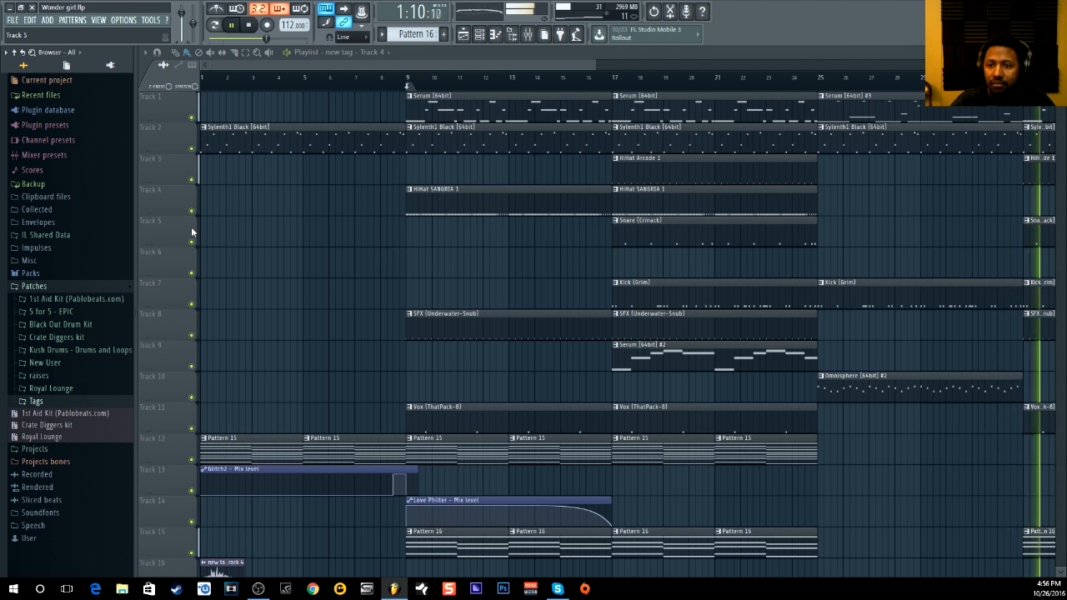
key("space")
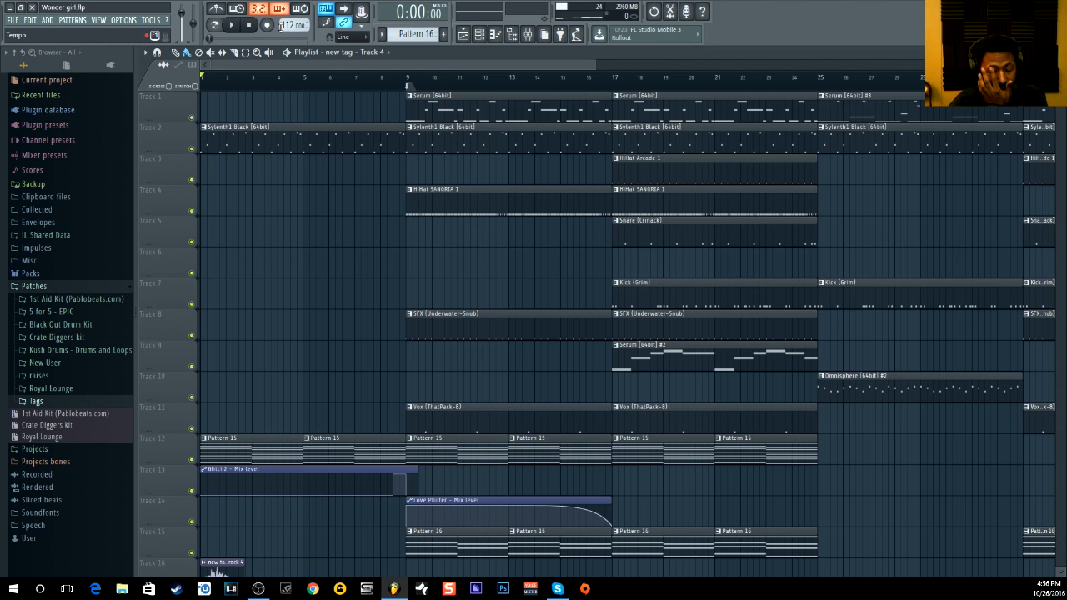
- Show all channels in the channel rack and make the Sylenth1 Black pattern the active one
left_click(479, 35)
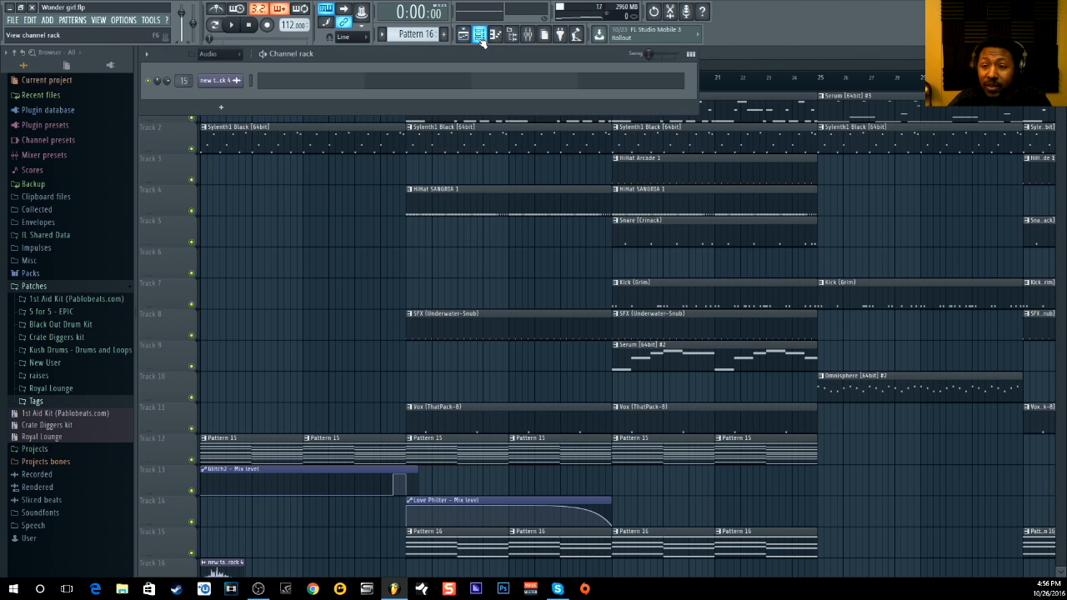
left_click(237, 52)
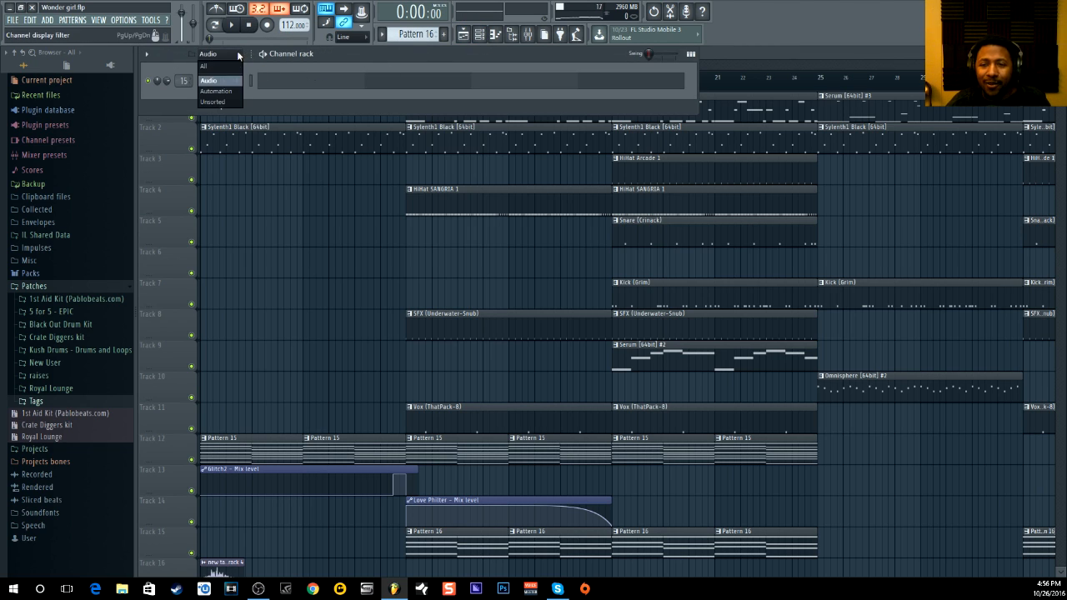
left_click(232, 67)
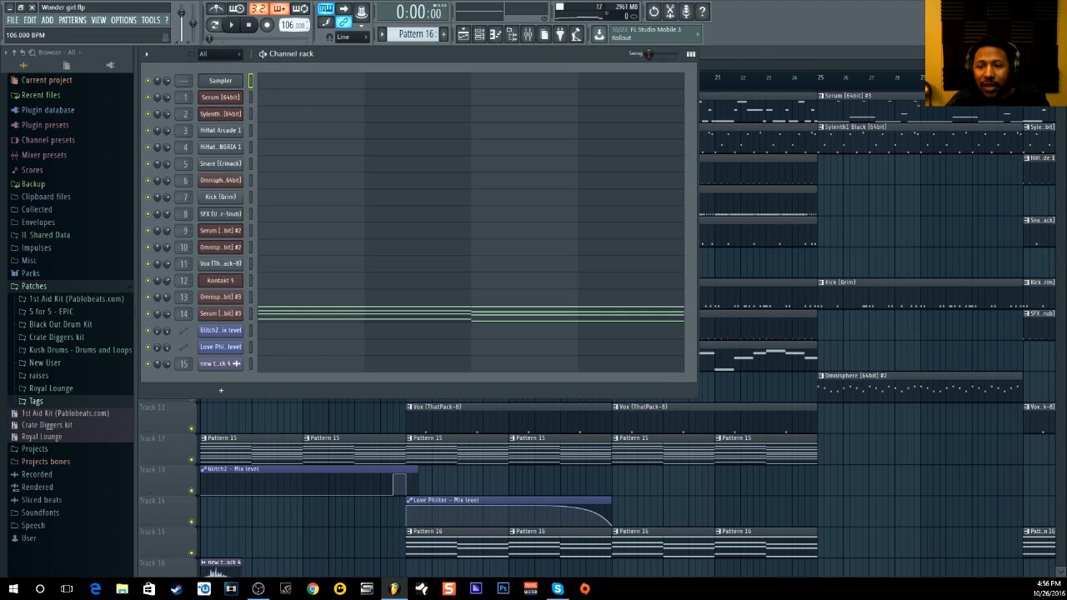
left_click_drag(290, 25, 290, 17)
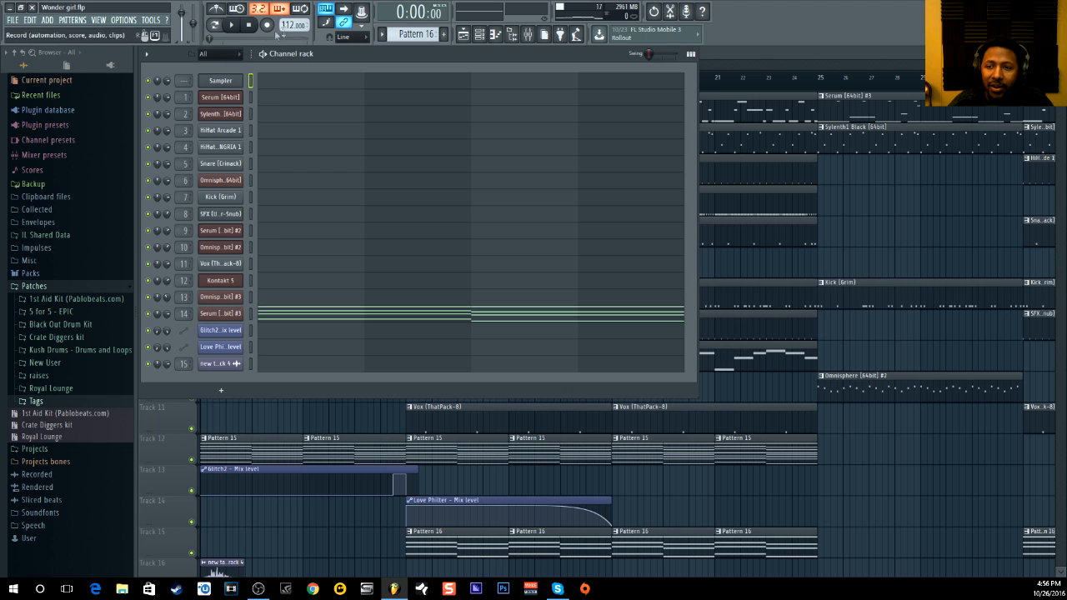
left_click_drag(411, 35, 411, 45)
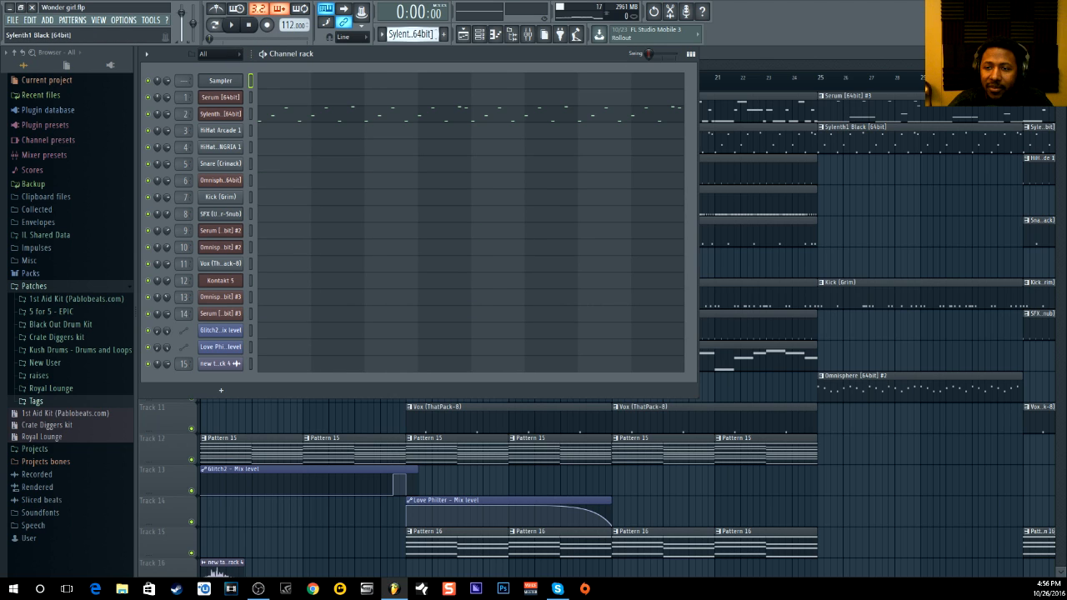
- Briefly play back the song and look at the neighbouring Serum pattern before returning to the Sylenth1 Black pattern
left_click(231, 24)
left_click(250, 26)
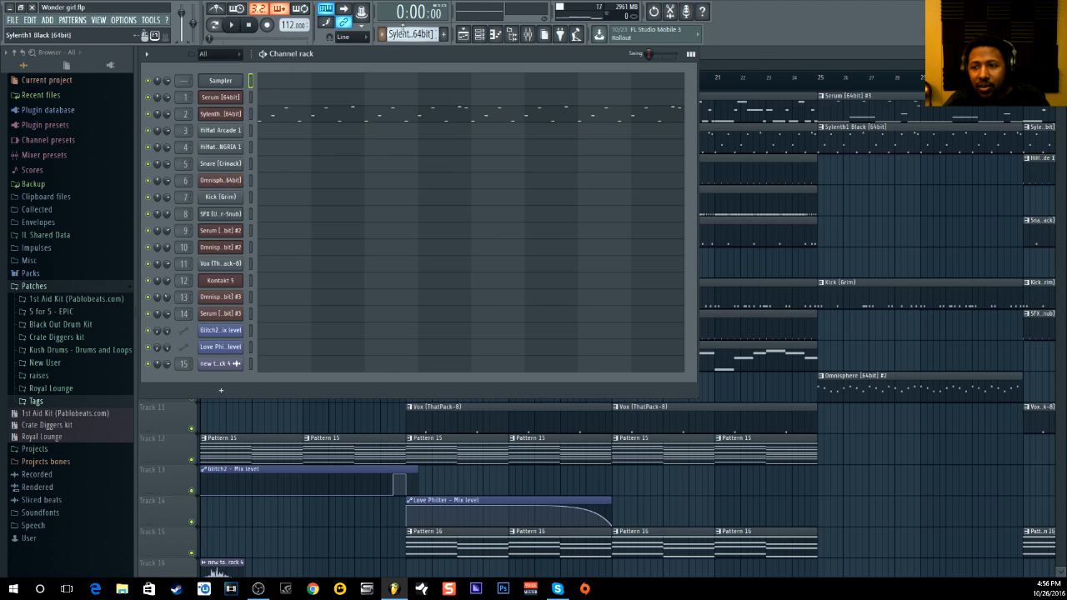
scroll(412, 34, "up", 1)
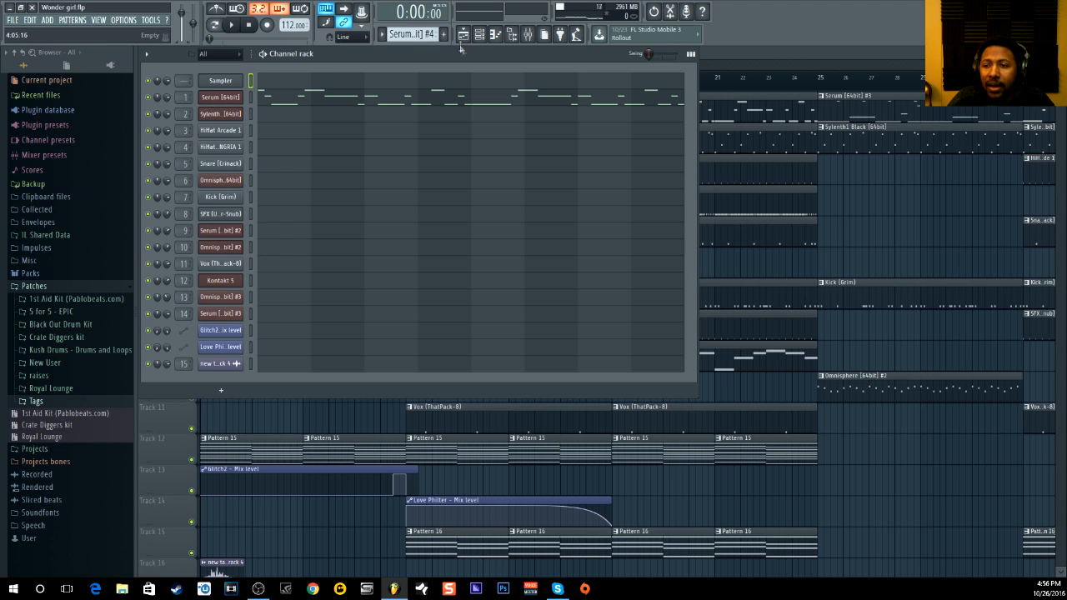
scroll(413, 34, "down", 1)
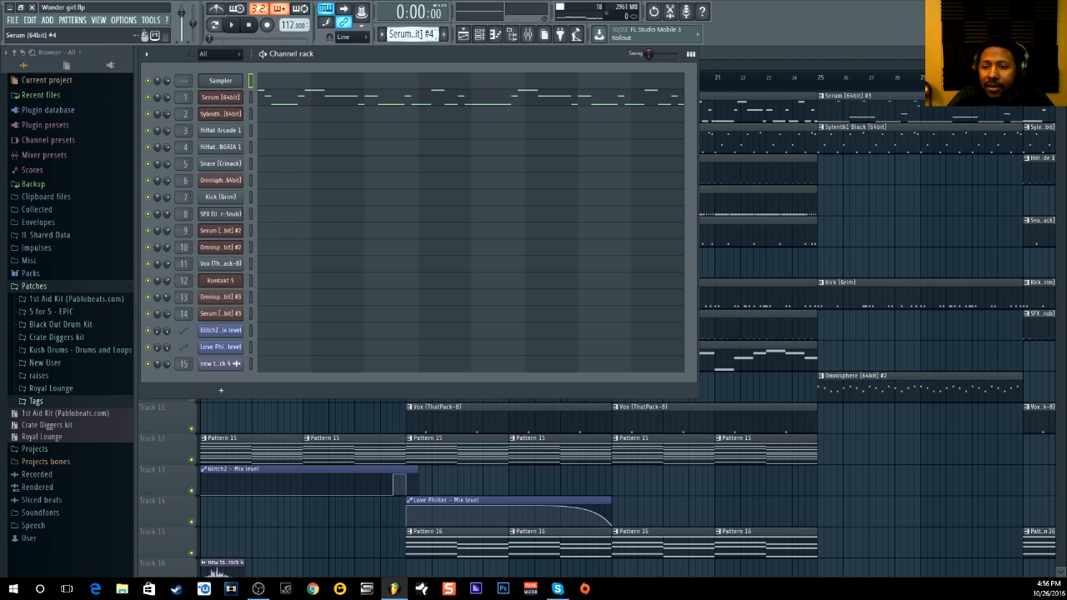
- Examine the Sylenth1 instrument's preset and settings, and close its plugin window
left_click(236, 118)
left_click_drag(377, 208, 330, 132)
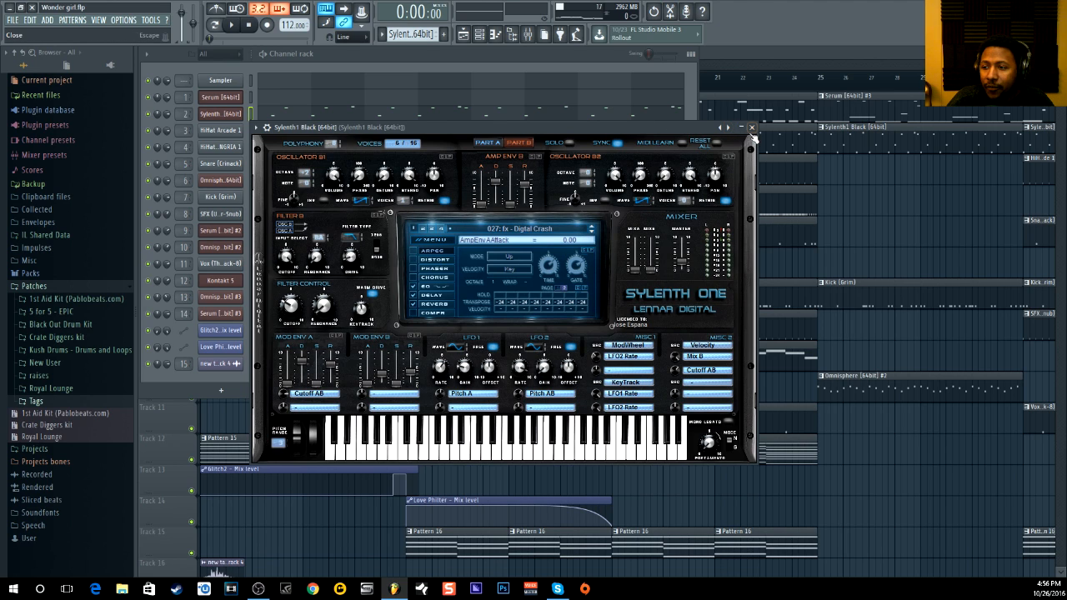
left_click(547, 55)
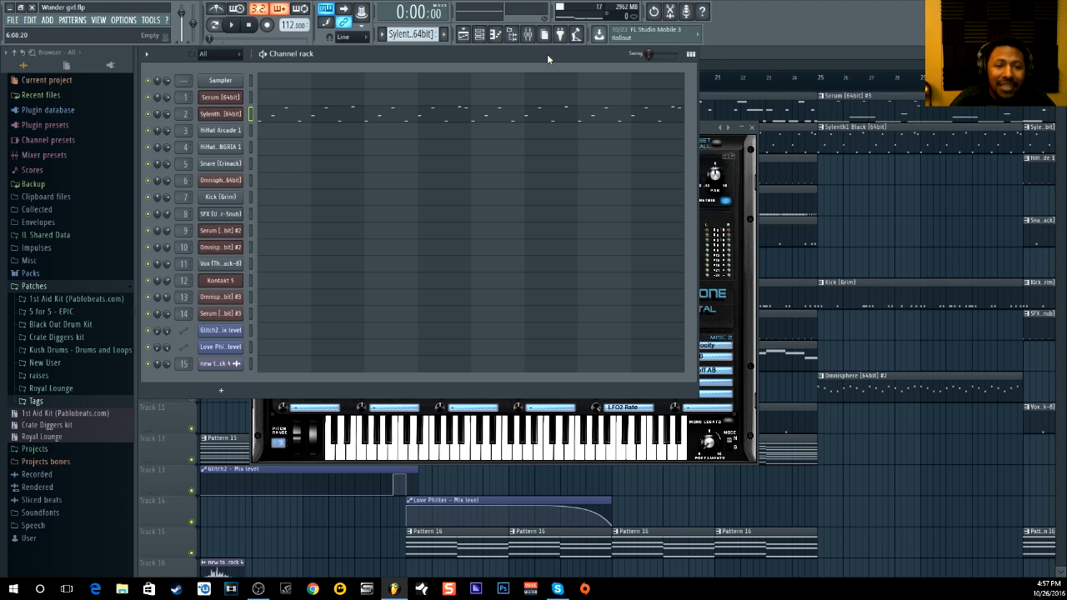
left_click(755, 130)
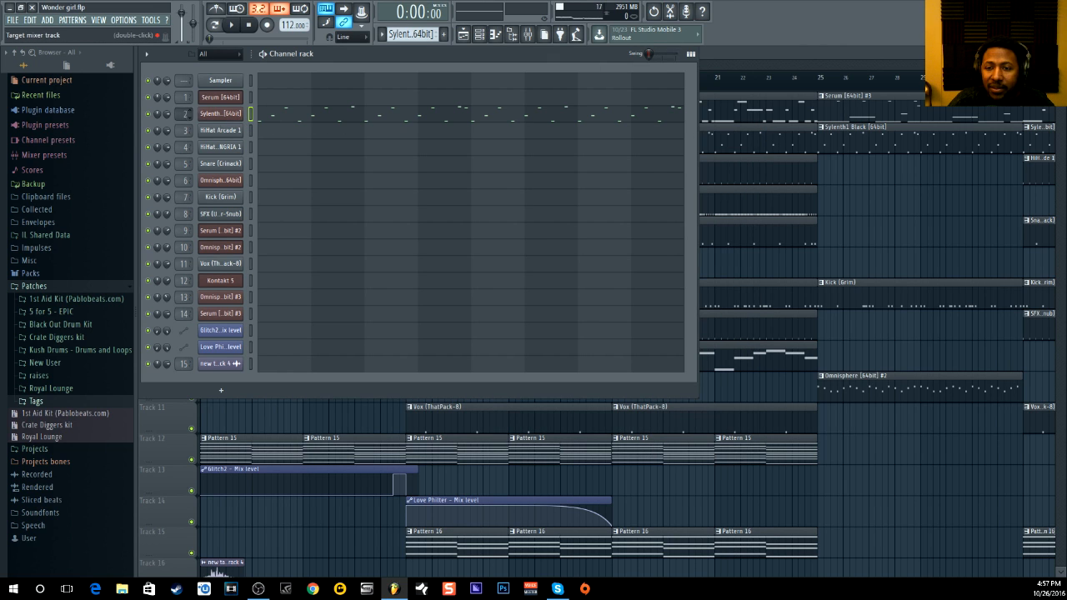
- Bypass Fruity parametric EQ 2 on the Sylenth1 channel's mixer track and start playback
double_click(250, 113)
left_click(948, 224)
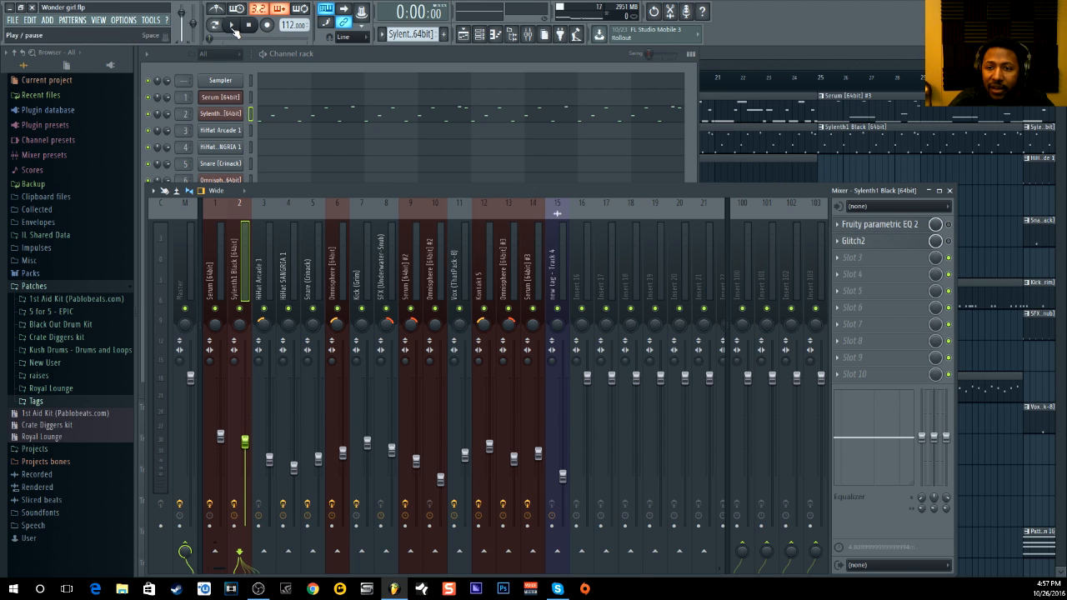
left_click(233, 27)
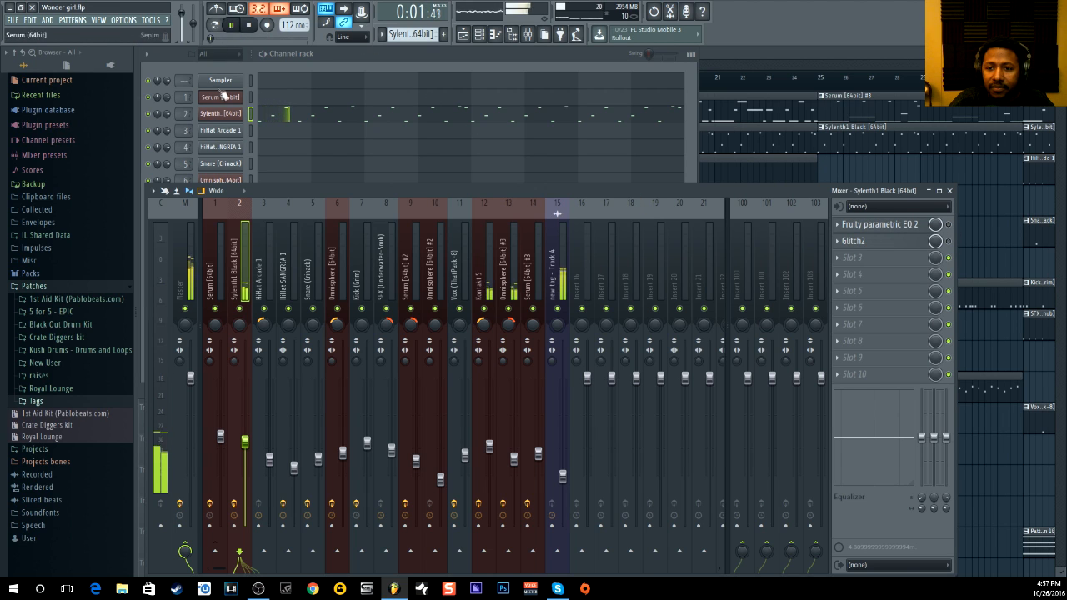
- Solo the Sylenth1 channel and listen to it alone in pattern mode
right_click(150, 114)
right_click(147, 113)
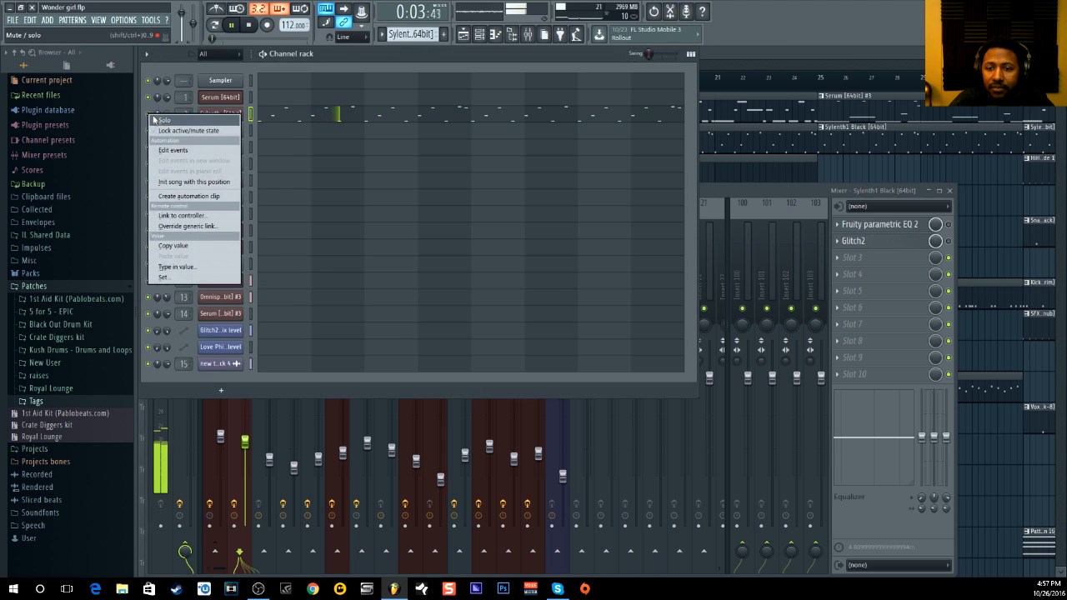
left_click(157, 121)
left_click(215, 25)
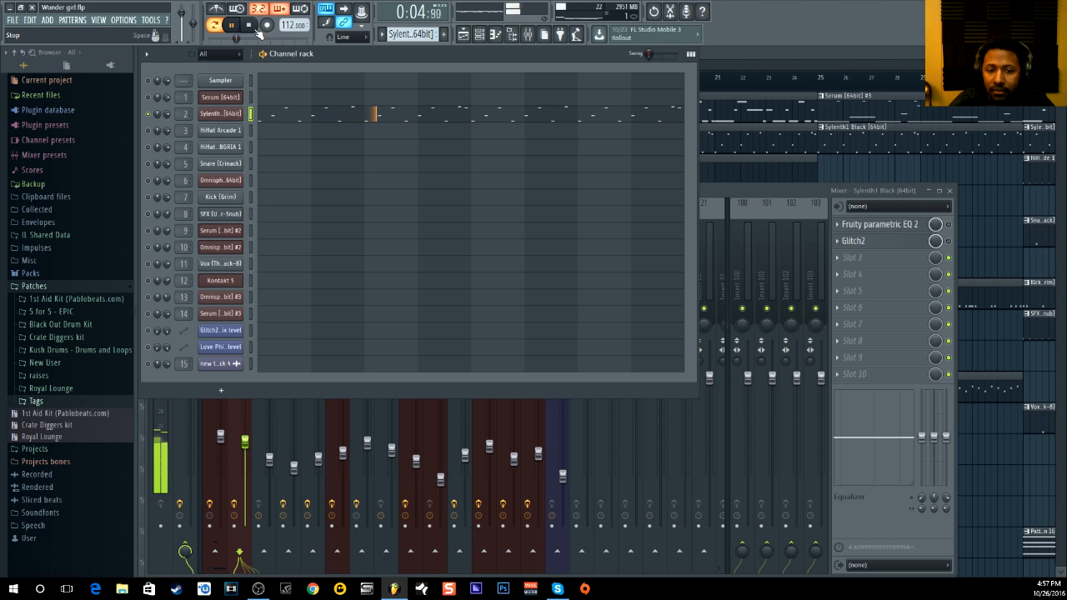
left_click(258, 27)
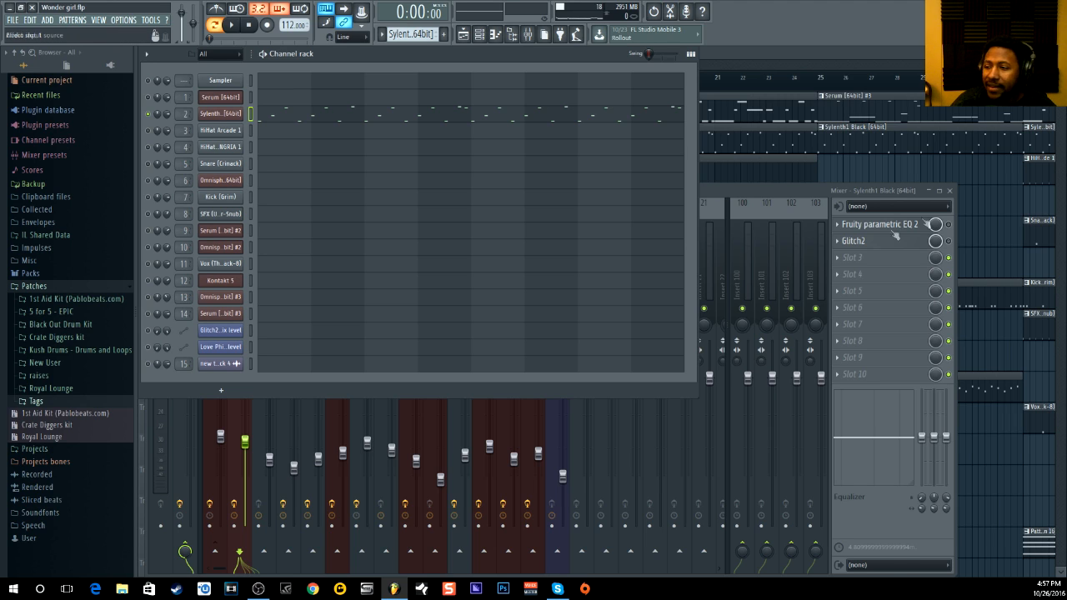
- Enable Fruity parametric EQ 2 on the Sylenth1 track, check its curve and audition the pattern
left_click(949, 225)
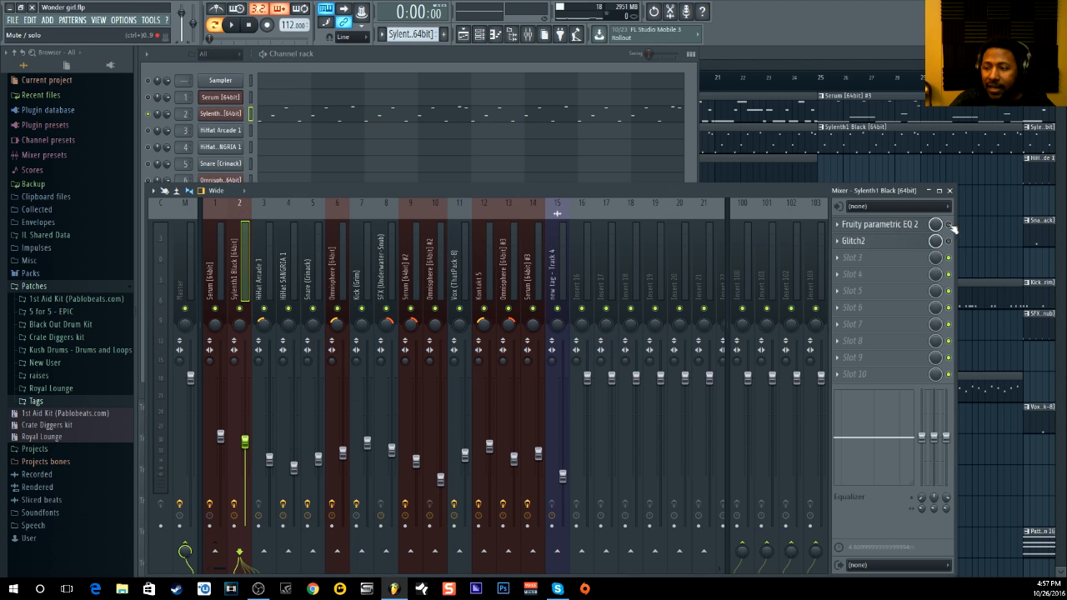
left_click(883, 225)
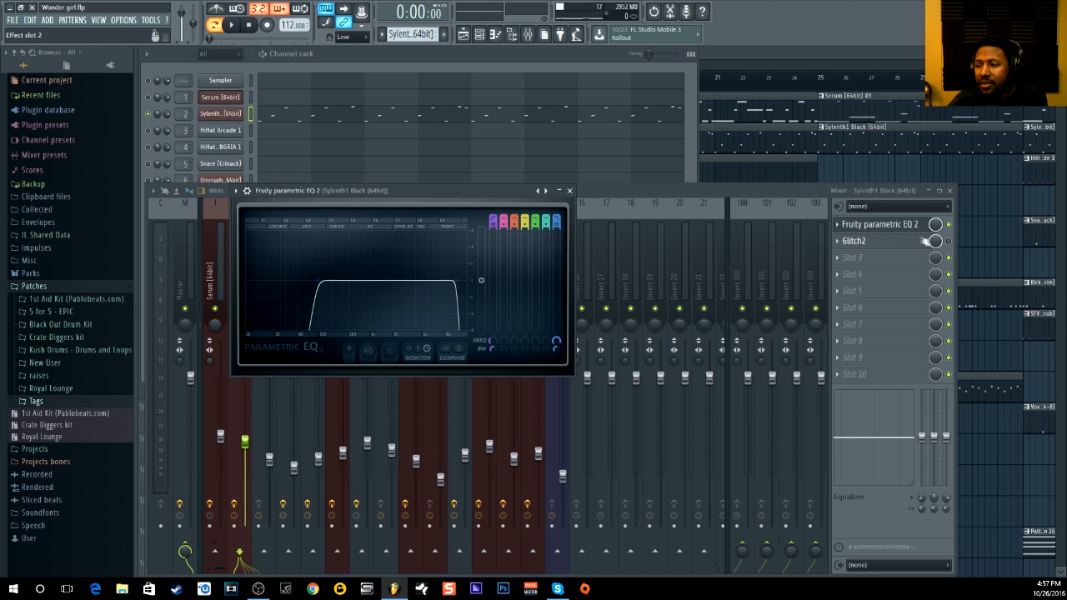
key("Escape")
key("space")
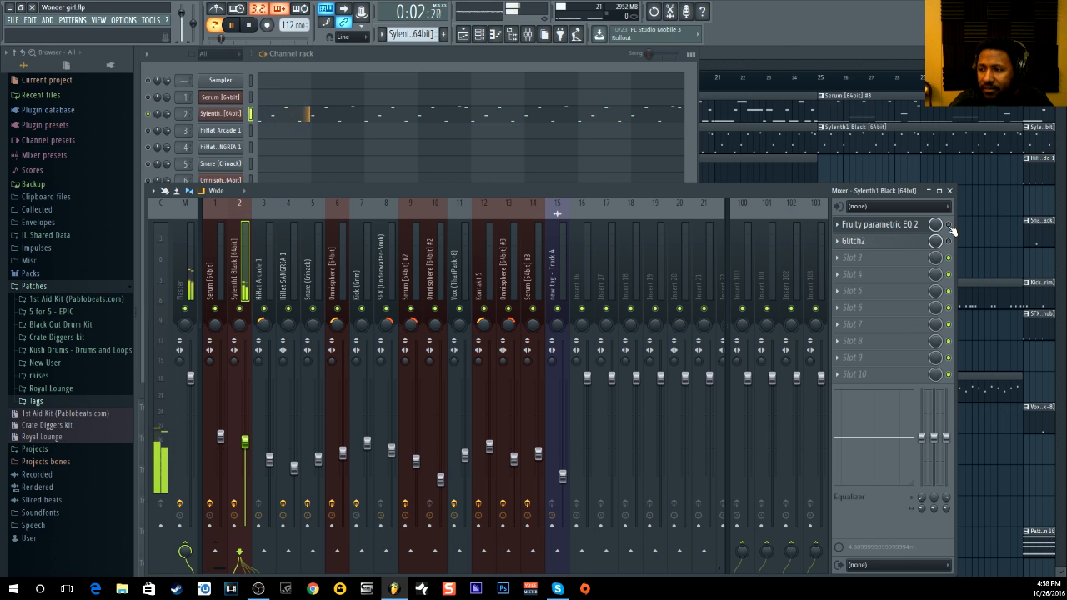
key("space")
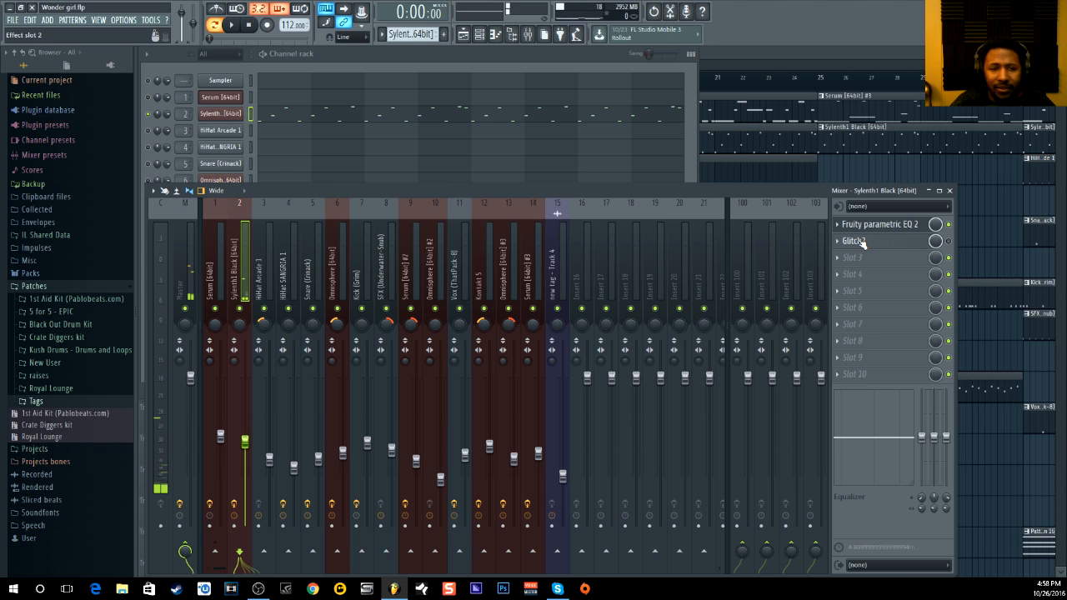
- Enable the Glitch2 effect on the Sylenth1 track and move its plugin window clear of the mixer
left_click(864, 243)
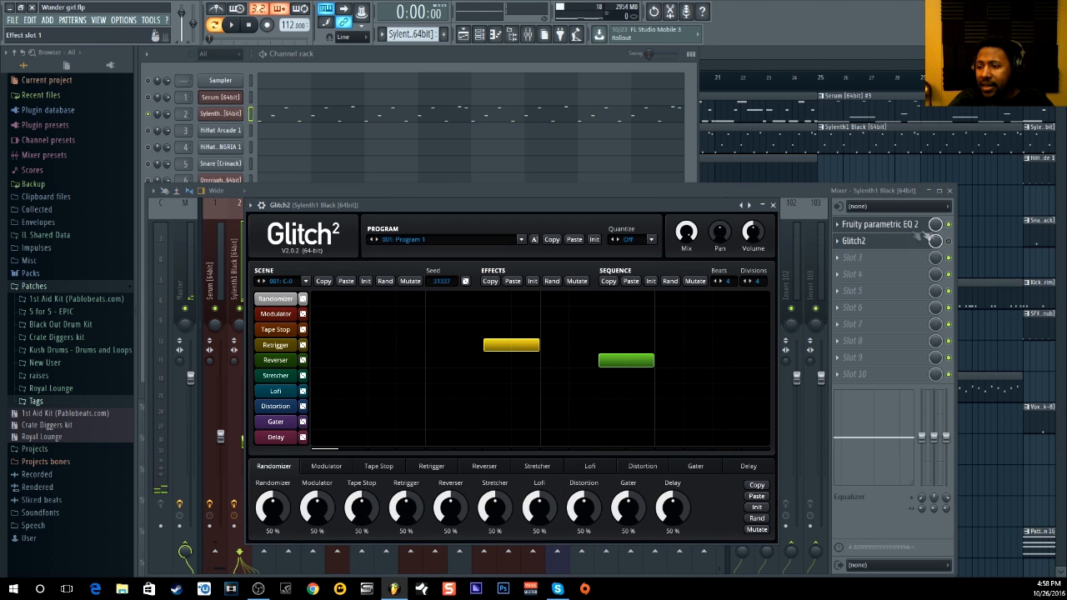
left_click(949, 242)
left_click(910, 244)
left_click(910, 243)
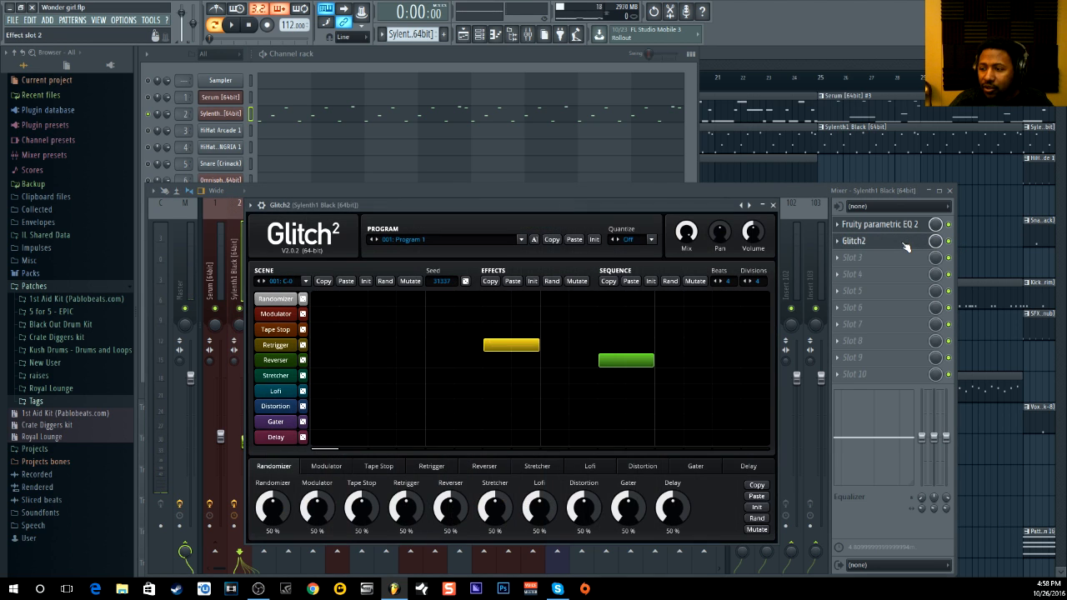
left_click_drag(572, 210, 513, 99)
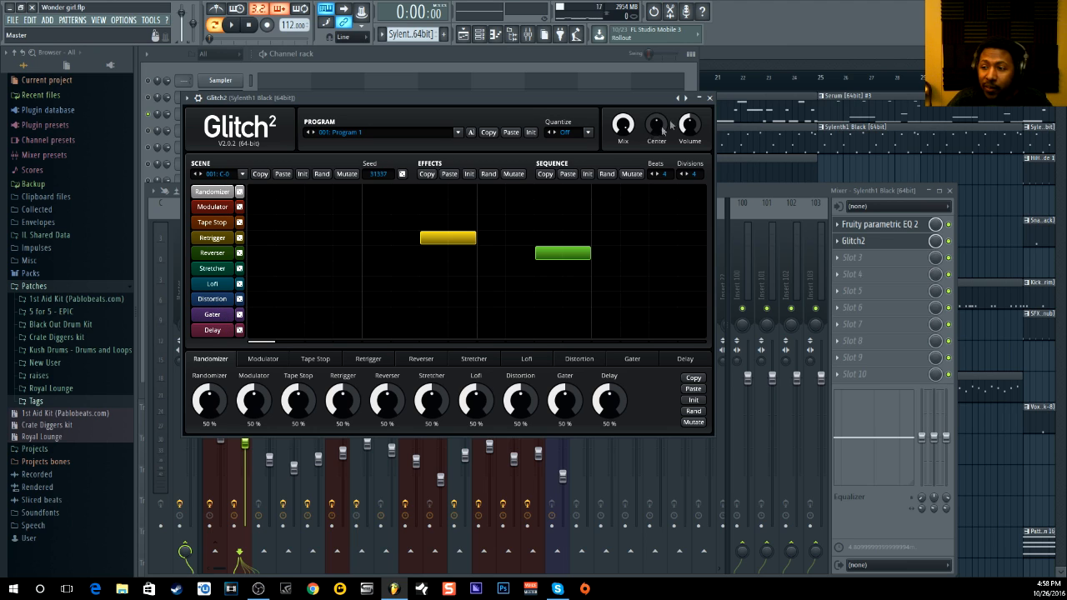
- Review the Glitch2 sequence and the parametric EQ curve, and play the Sylenth1 pattern with both effects active
left_click(708, 99)
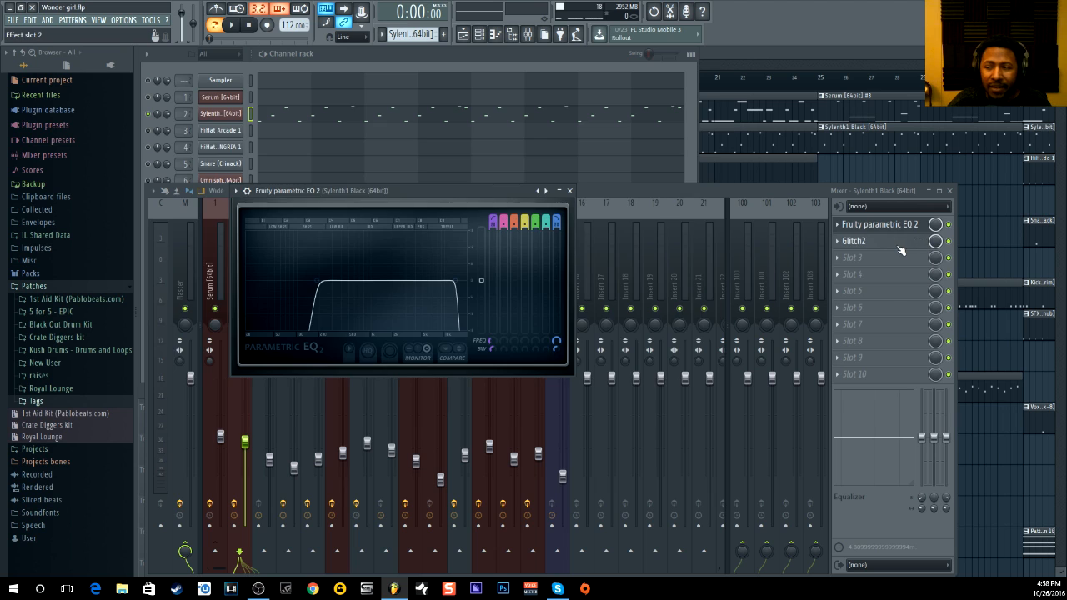
left_click(853, 241)
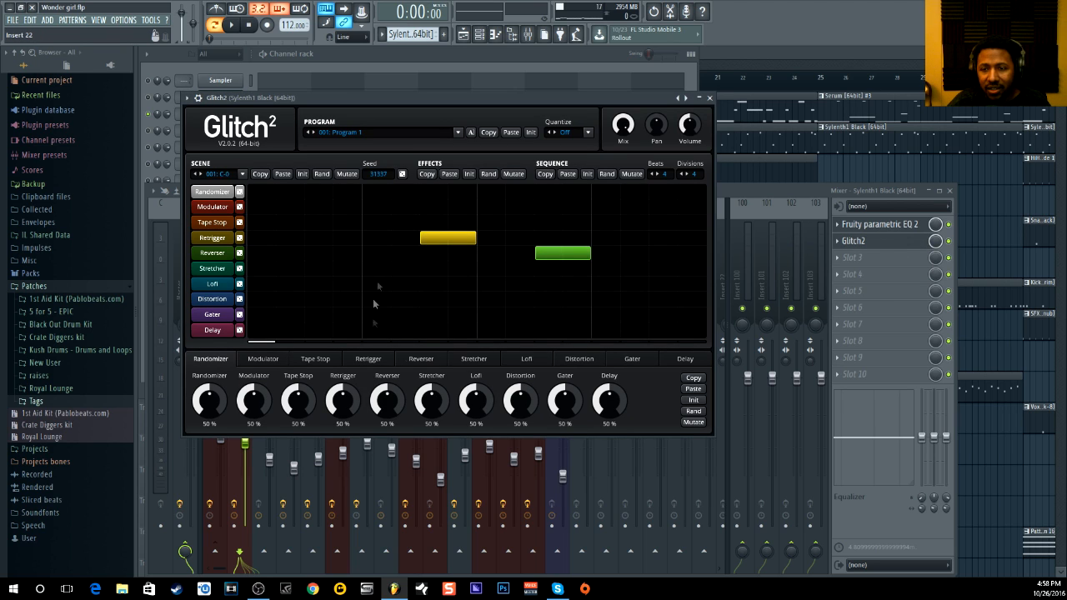
left_click(709, 98)
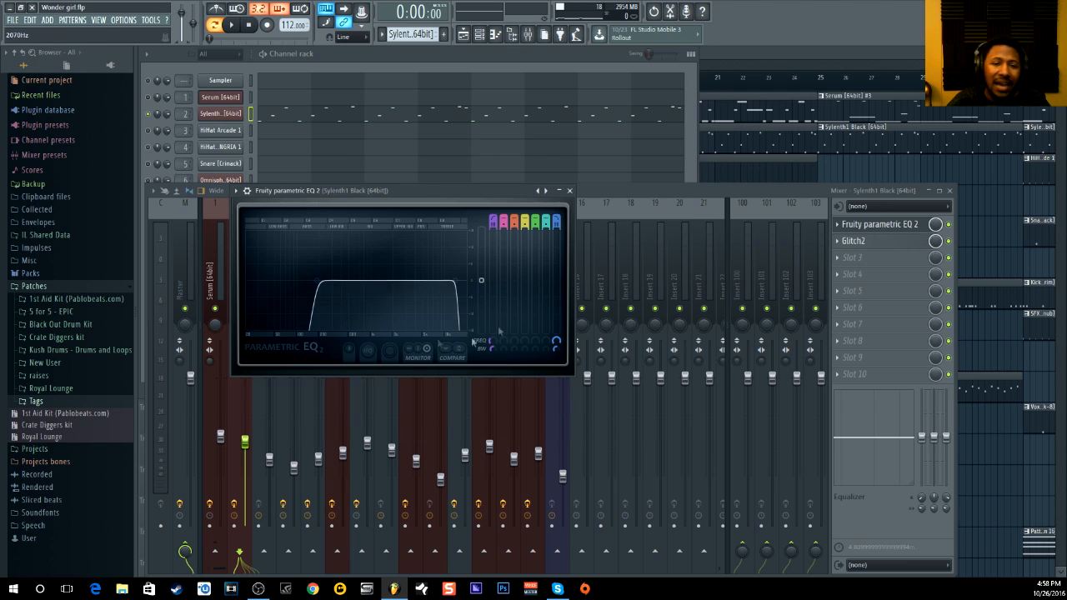
left_click(858, 242)
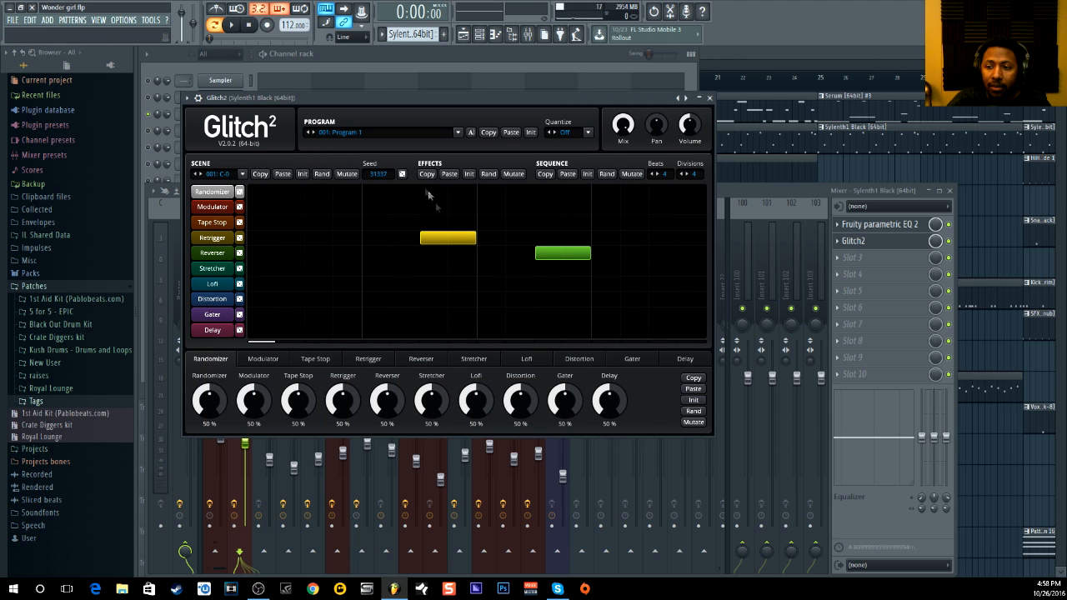
left_click(709, 97)
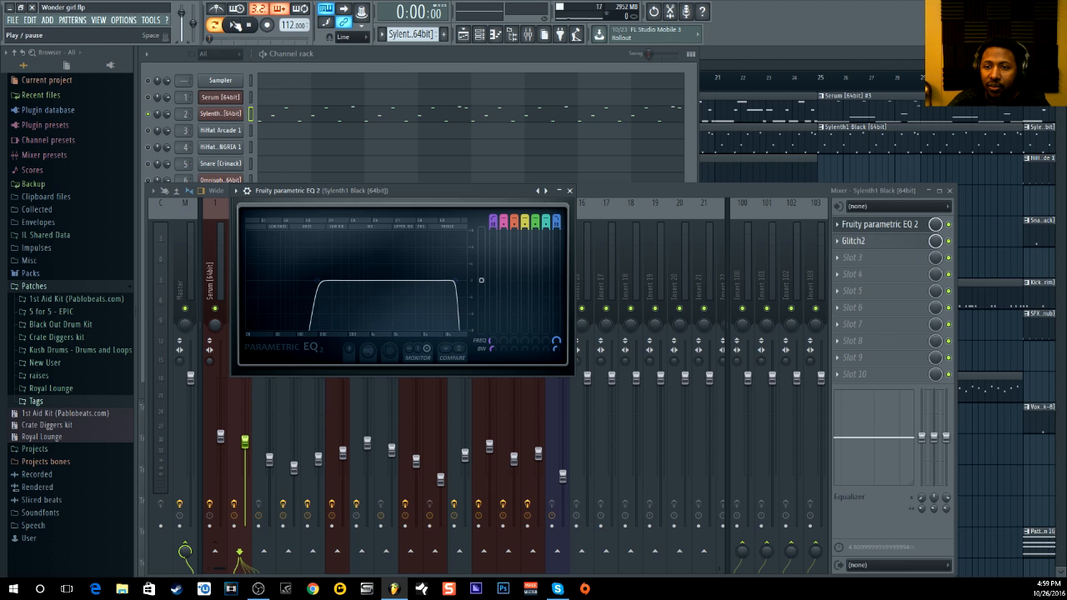
left_click(235, 25)
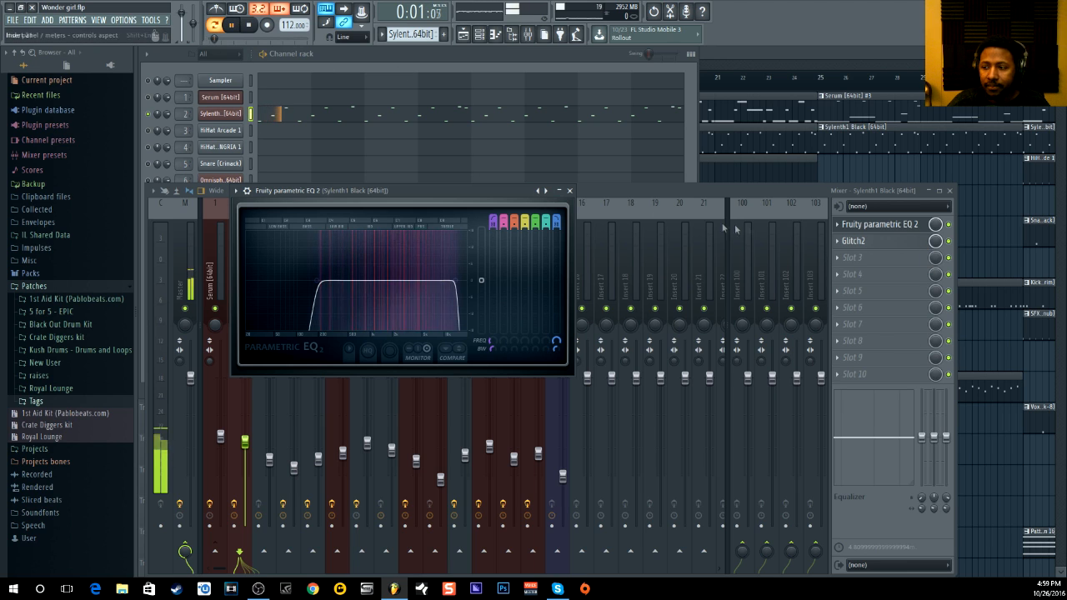
left_click(250, 27)
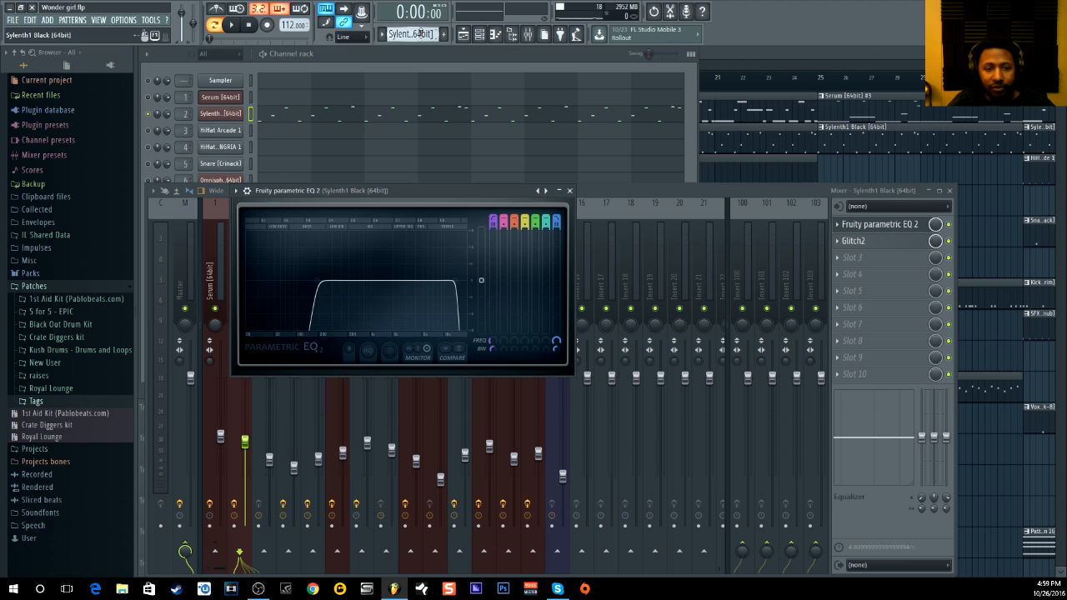
- Select the Serum #4 pattern, mute Sylenth1, unmute the first Serum channel and open its instrument
scroll(430, 35, "down", 3)
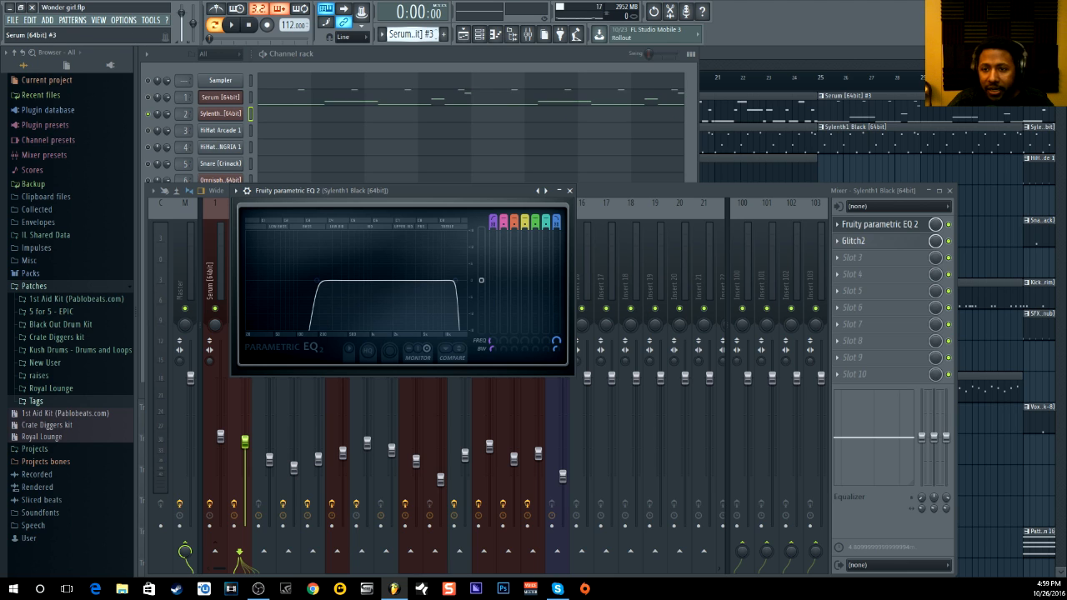
left_click(148, 114)
left_click(148, 98)
left_click(217, 97)
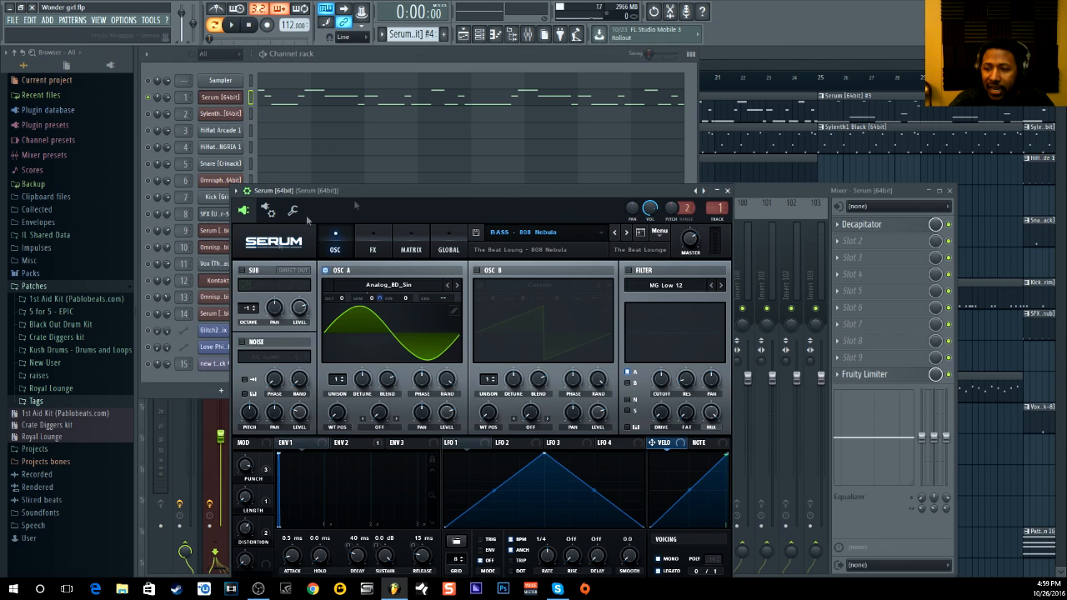
- Close the Serum instrument, bypass the Decapitator on its mixer track and audition the Serum #4 pattern without the effect
left_click(728, 191)
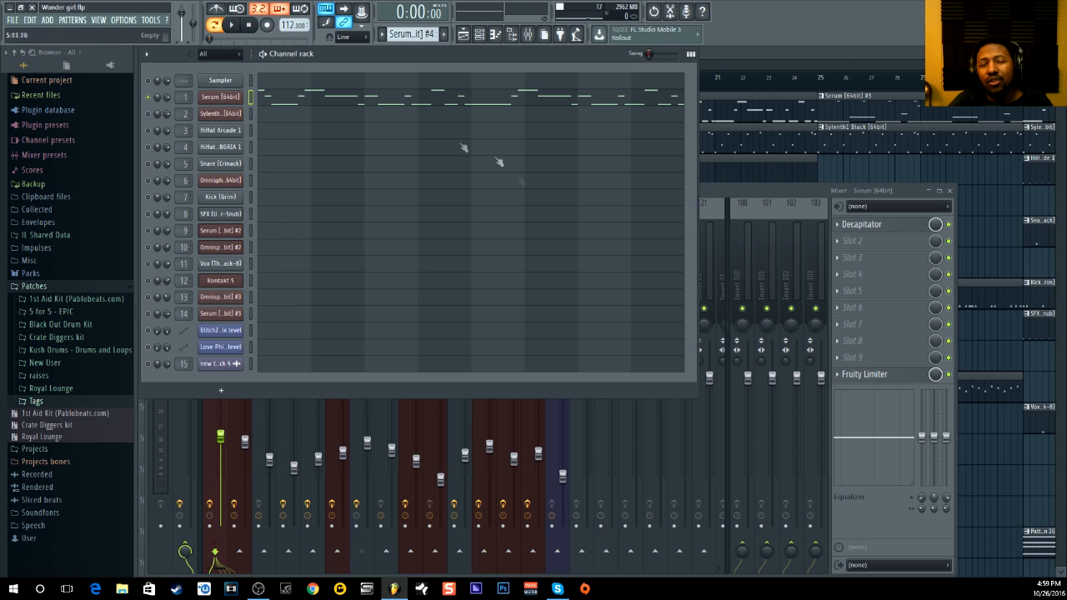
left_click(947, 224)
left_click(339, 57)
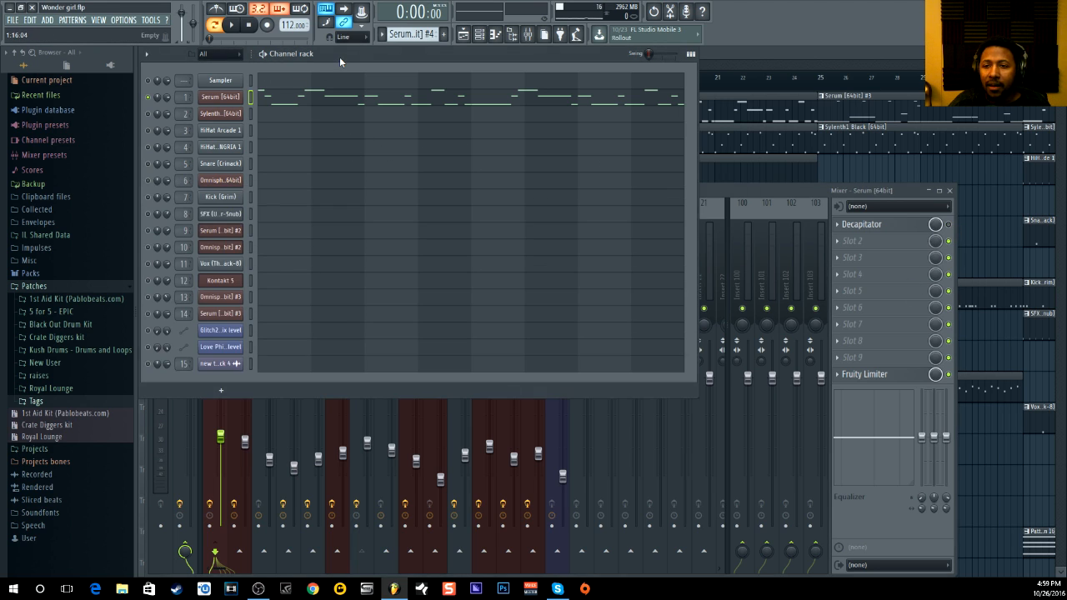
left_click(236, 27)
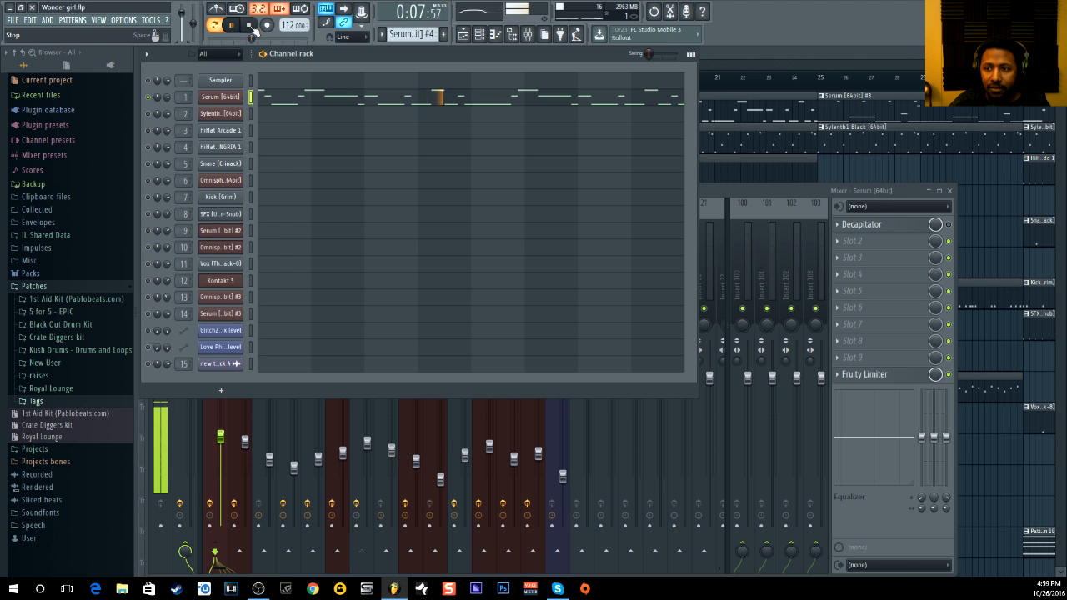
left_click(252, 26)
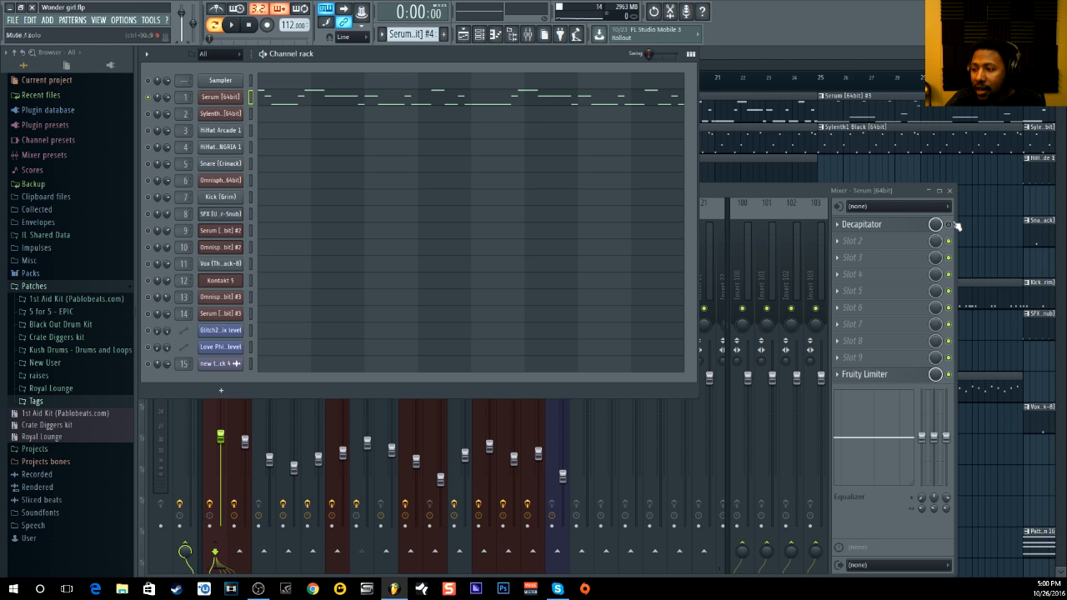
- Re-enable and open the Decapitator, and play the Serum pattern while switching the effect off and back on for comparison
left_click(866, 224)
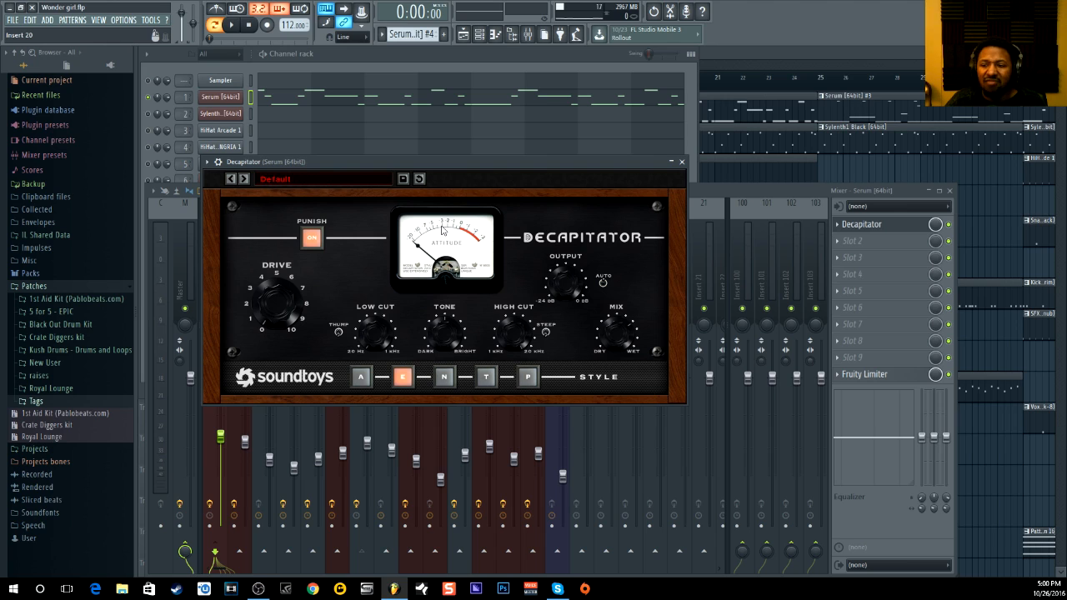
left_click(241, 26)
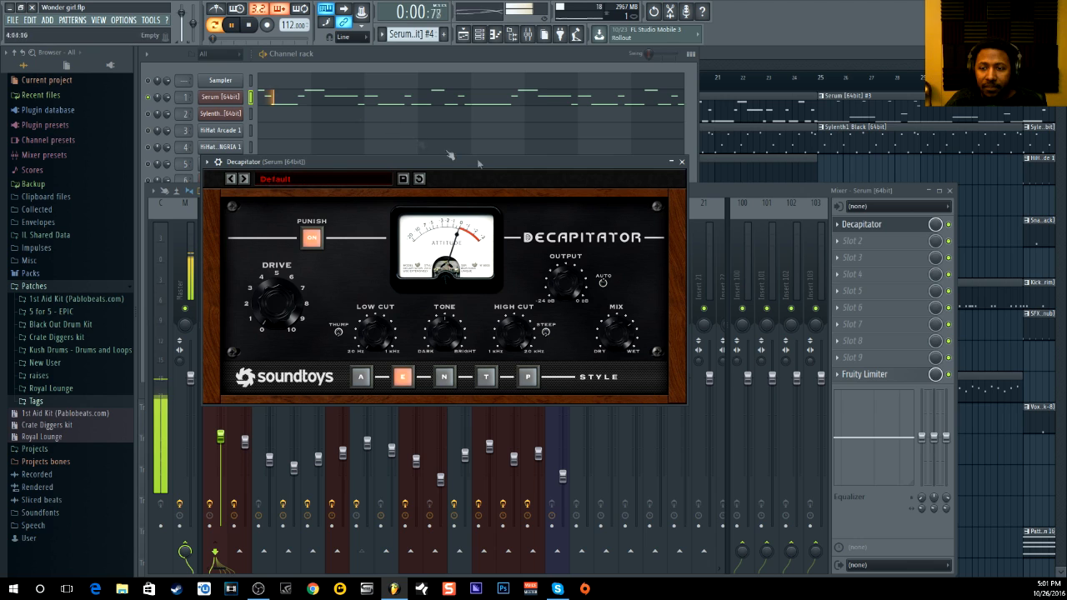
left_click(951, 234)
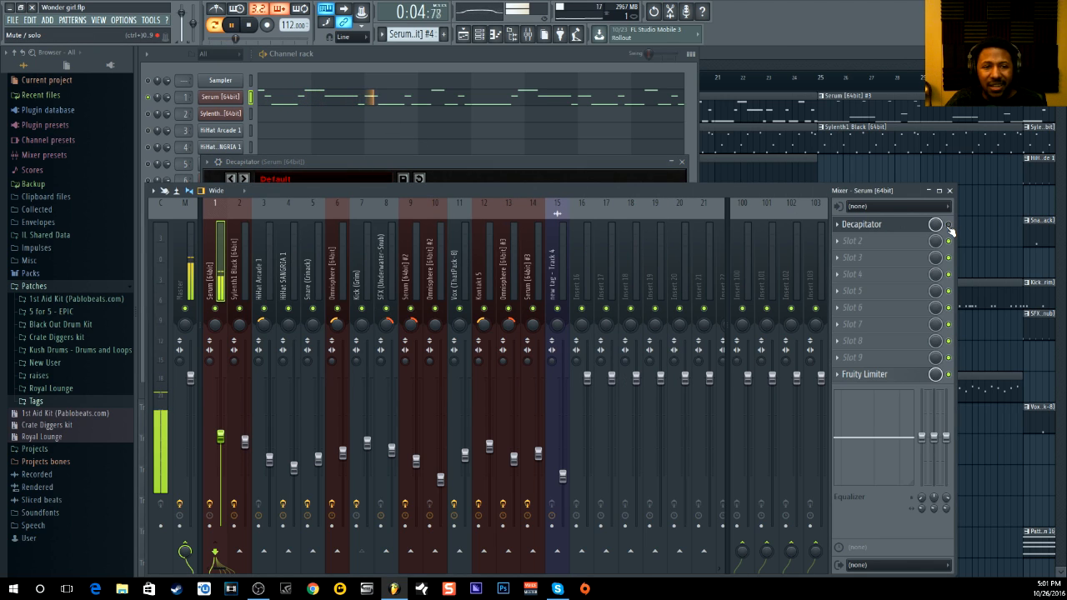
left_click(947, 225)
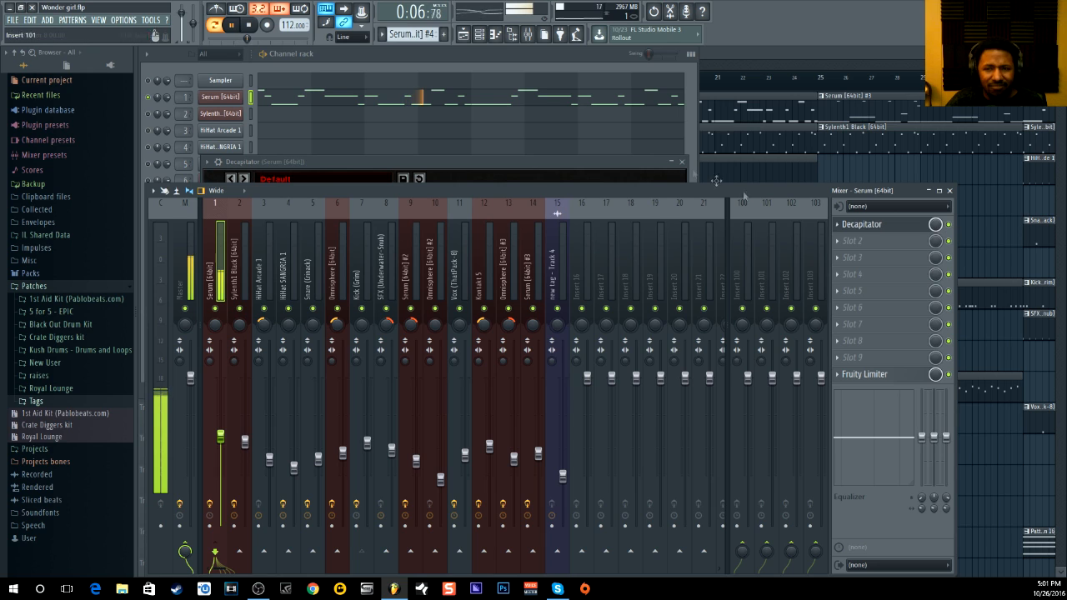
left_click(251, 29)
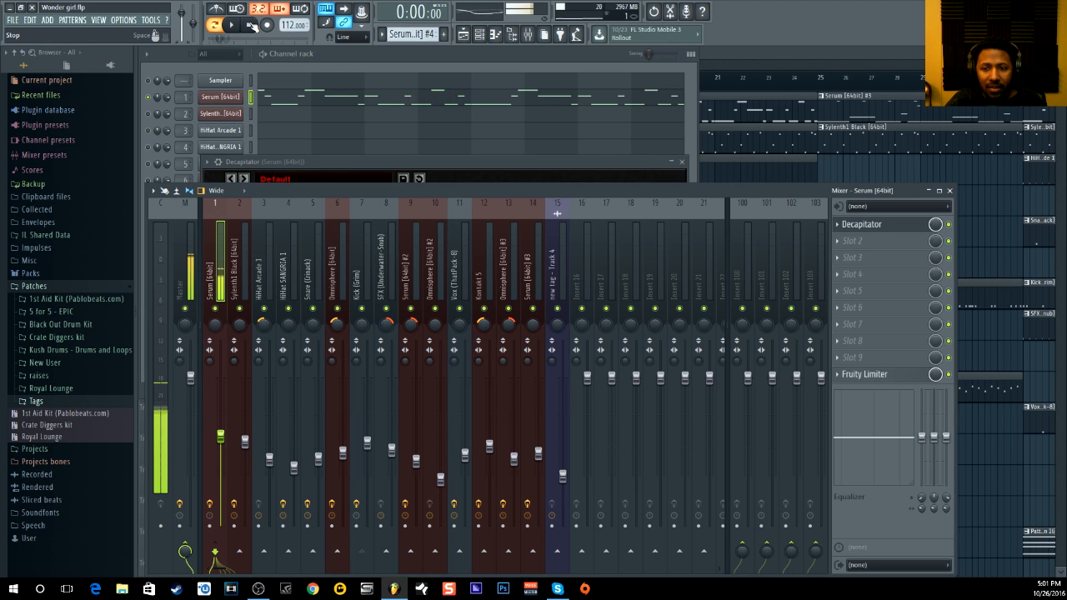
- Switch to Pattern 1, check the HiHat Arcade 1 sample and audition that channel on its own
left_click(358, 59)
left_click_drag(412, 34, 412, 75)
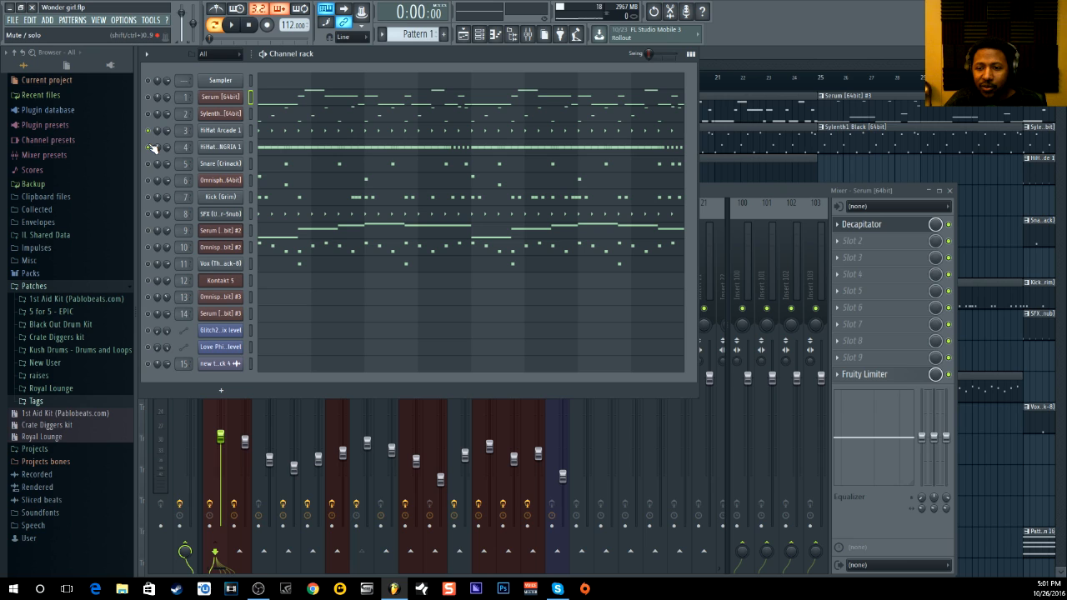
left_click(223, 131)
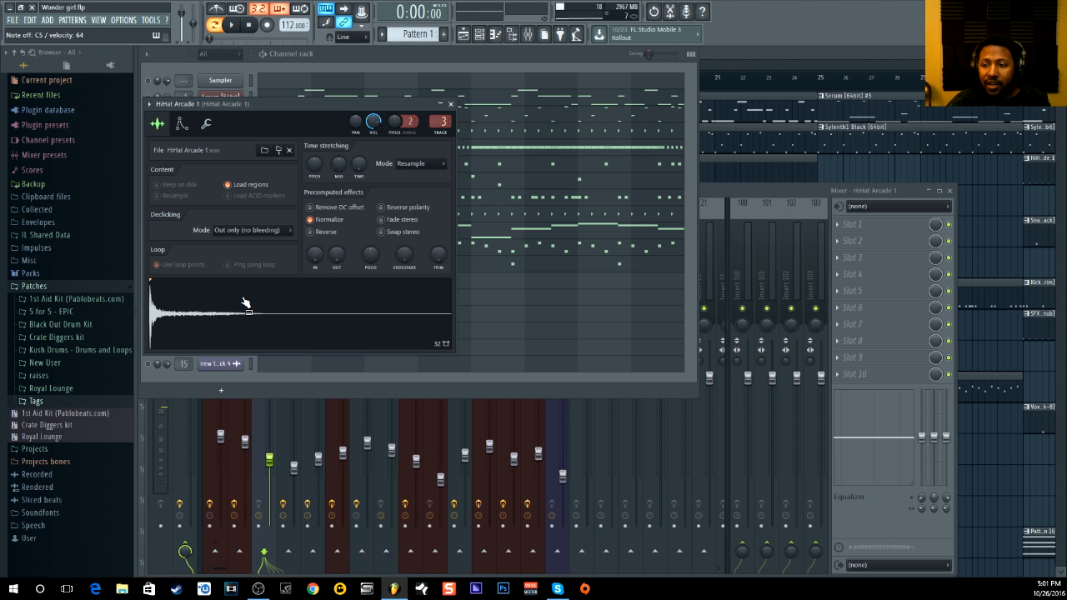
left_click(328, 57)
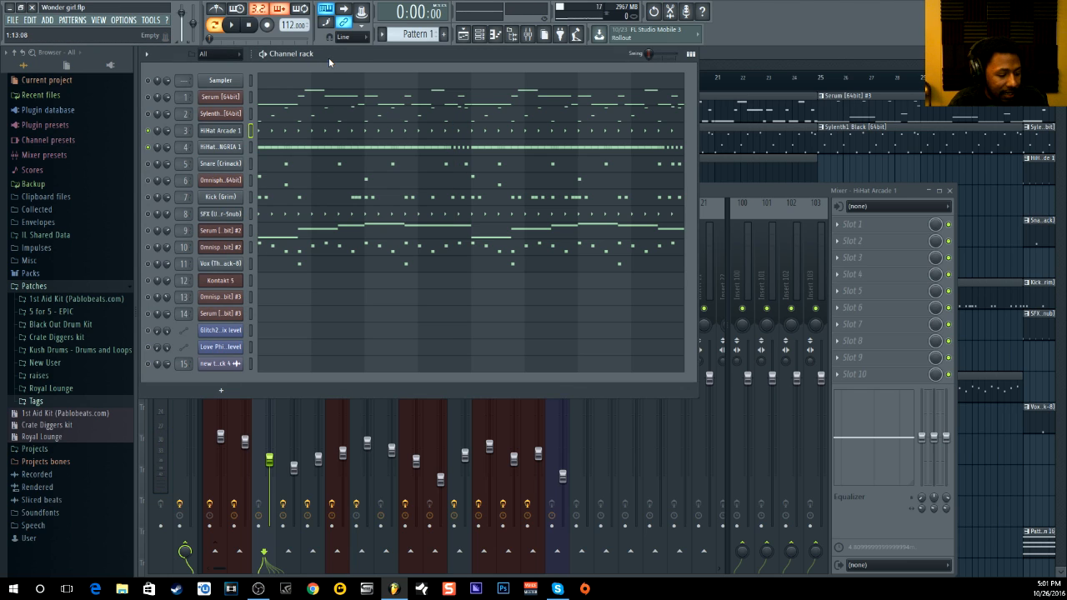
left_click(235, 26)
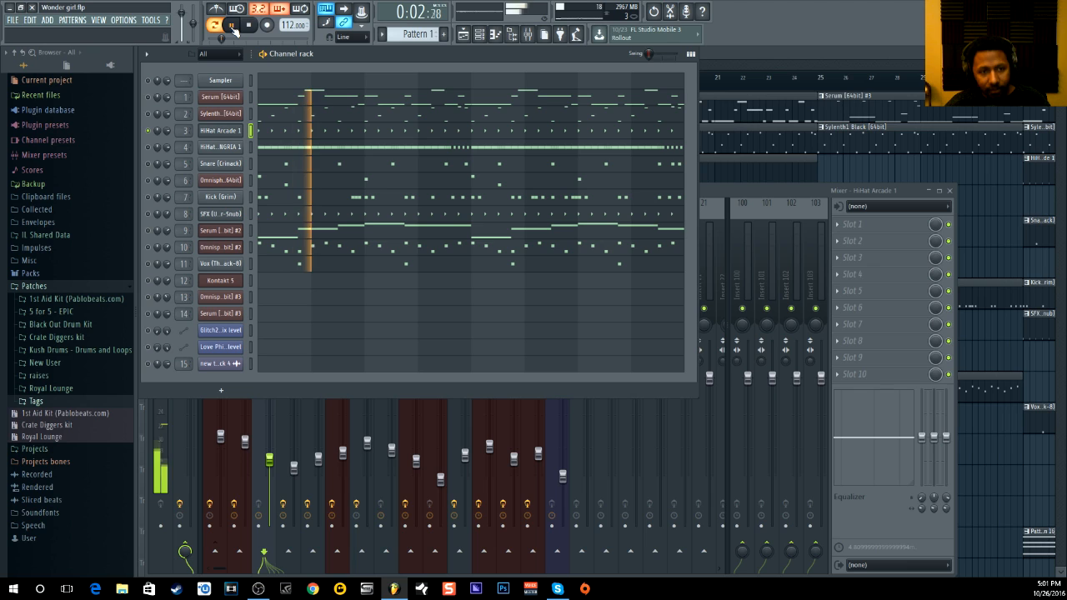
left_click(252, 30)
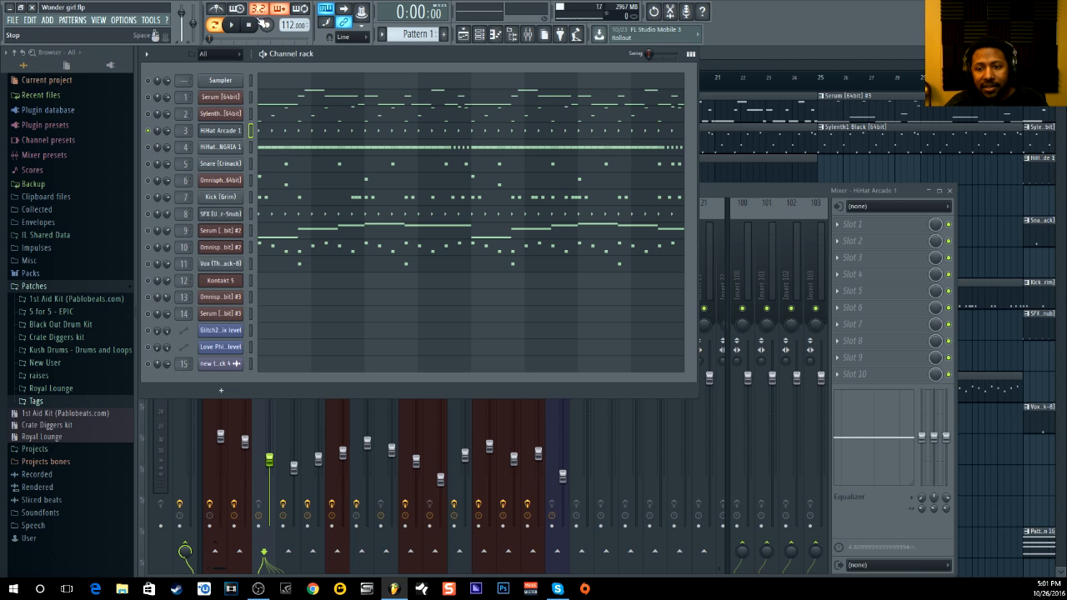
- Unmute the HiHat SANGRIA 1 channel, view its sampler settings and preview the sample
left_click(234, 149)
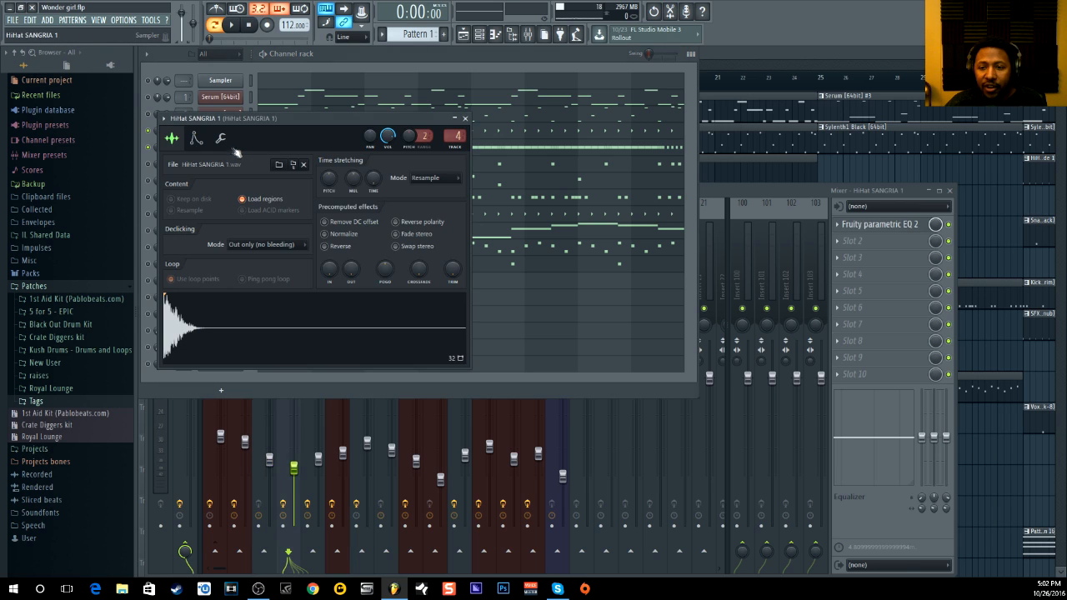
left_click(234, 149)
key("q")
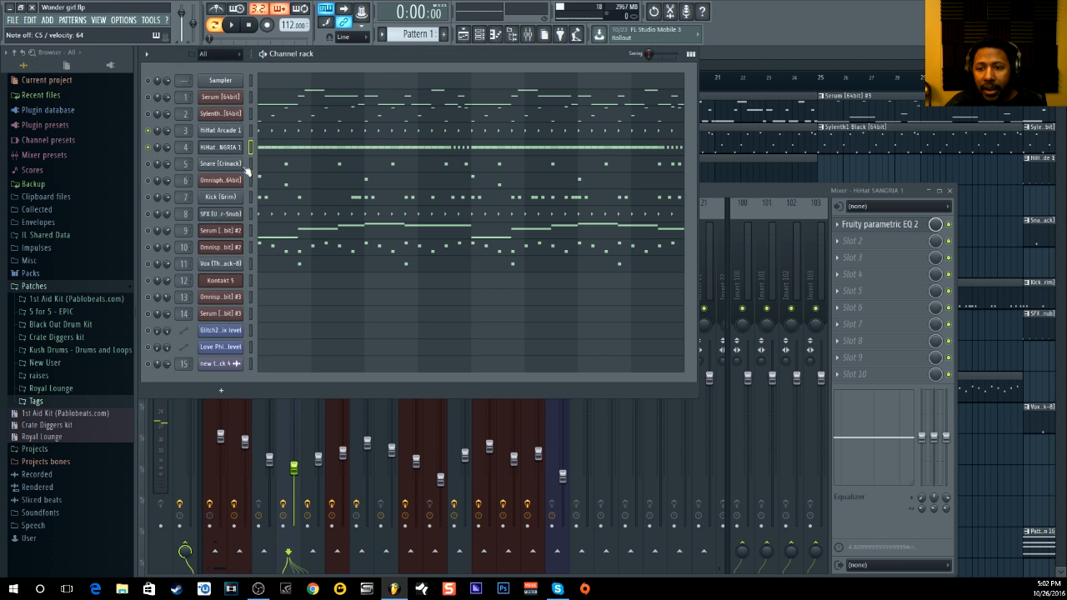
- Examine the HiHat SANGRIA 1 notes, their velocities and the available control properties in the piano roll
left_click(276, 149)
scroll(327, 254, "up", 4)
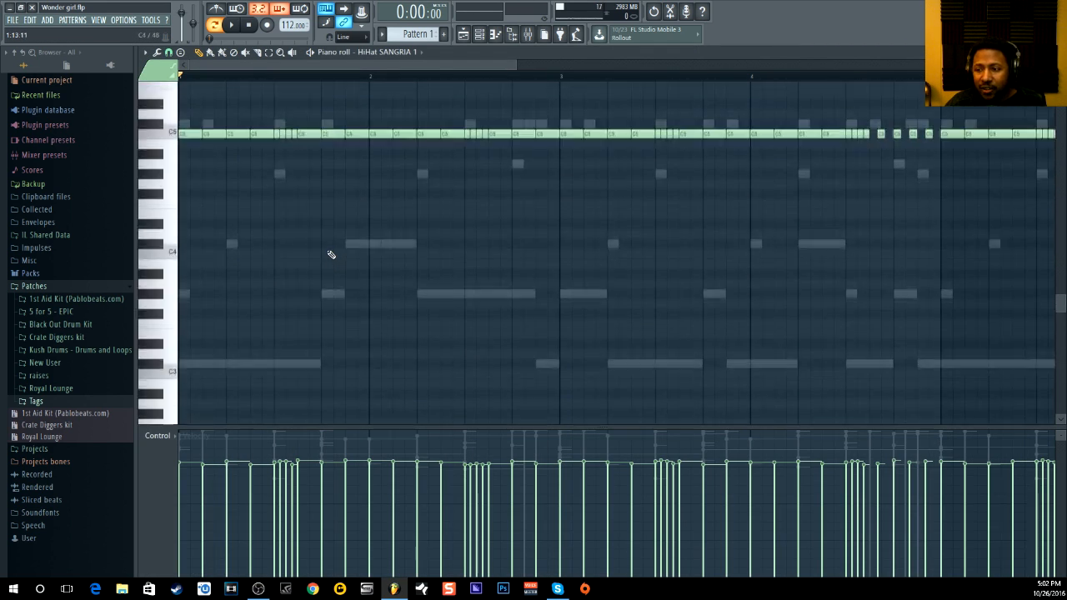
scroll(368, 79, "down", 2)
scroll(467, 104, "down", 4)
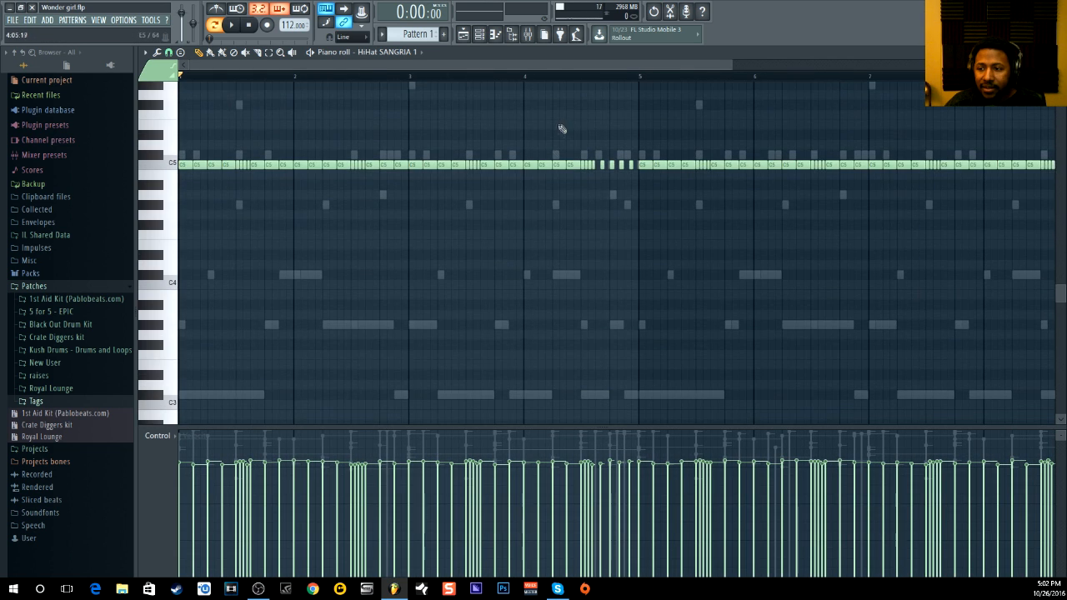
scroll(238, 225, "up", 2)
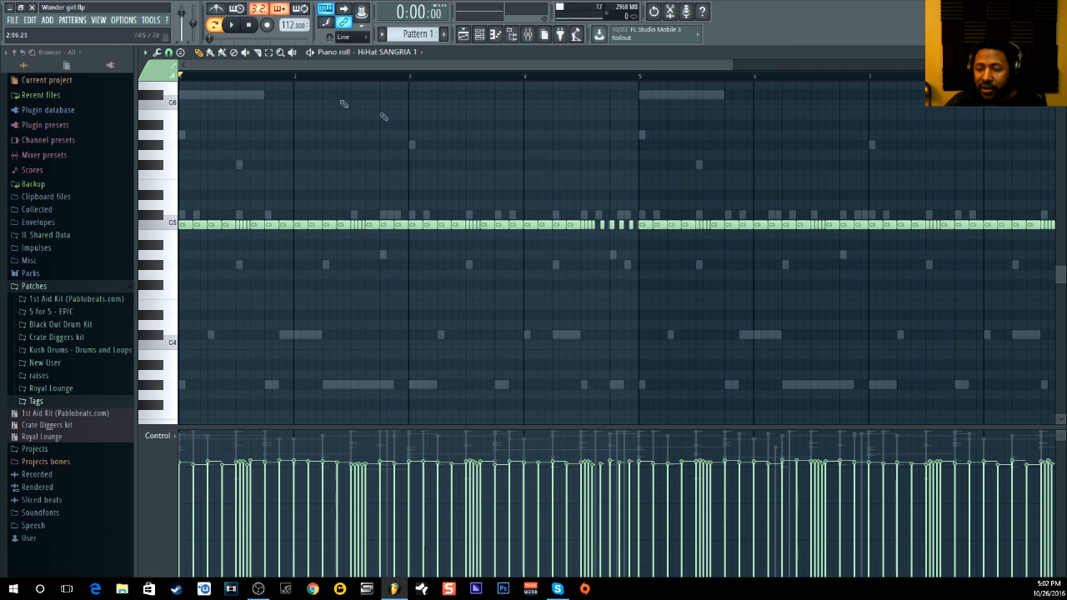
scroll(336, 75, "down", 2)
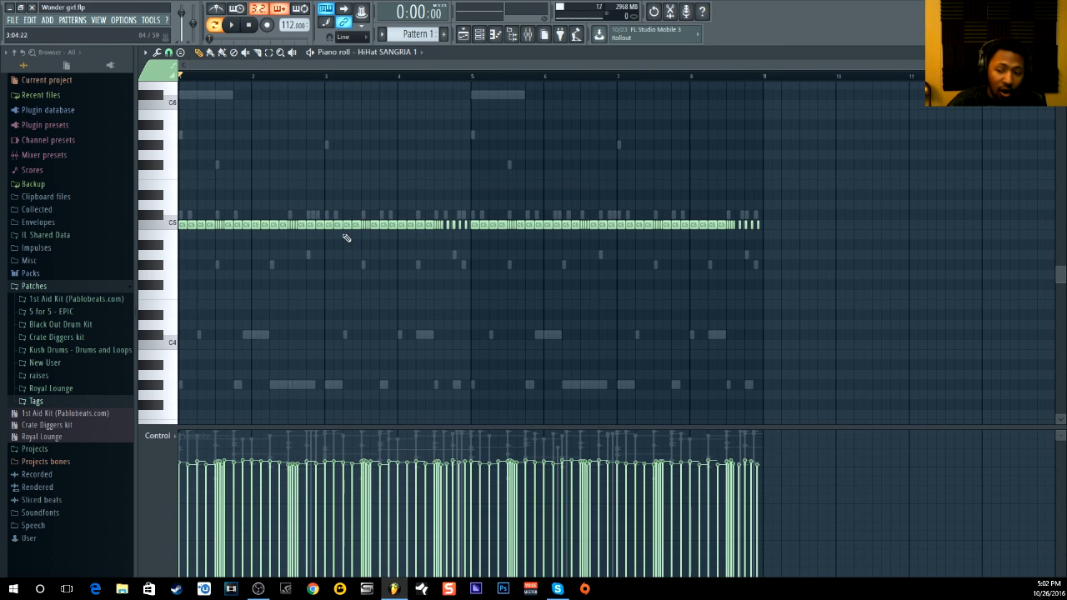
left_click(160, 435)
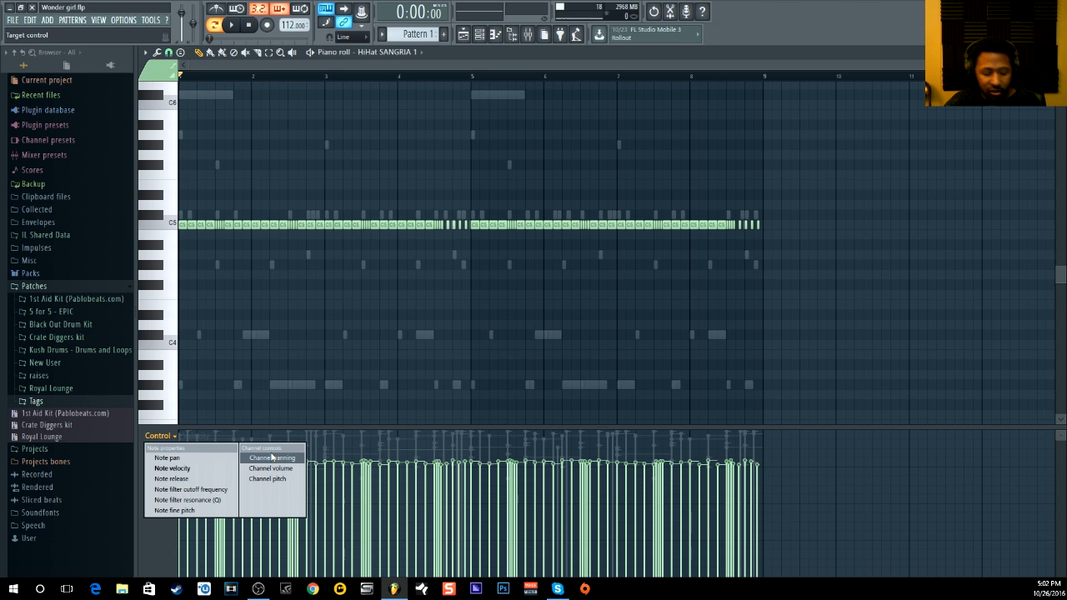
left_click(390, 60)
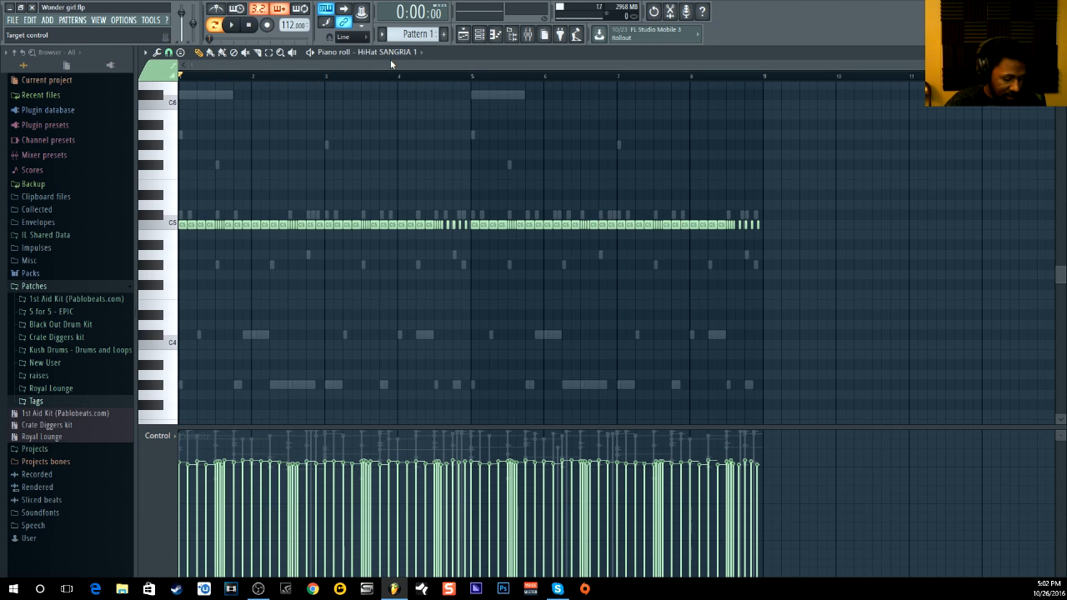
- Randomize the panning of the HiHat SANGRIA 1 notes with the piano roll randomizer and audition the pattern
key("alt+r")
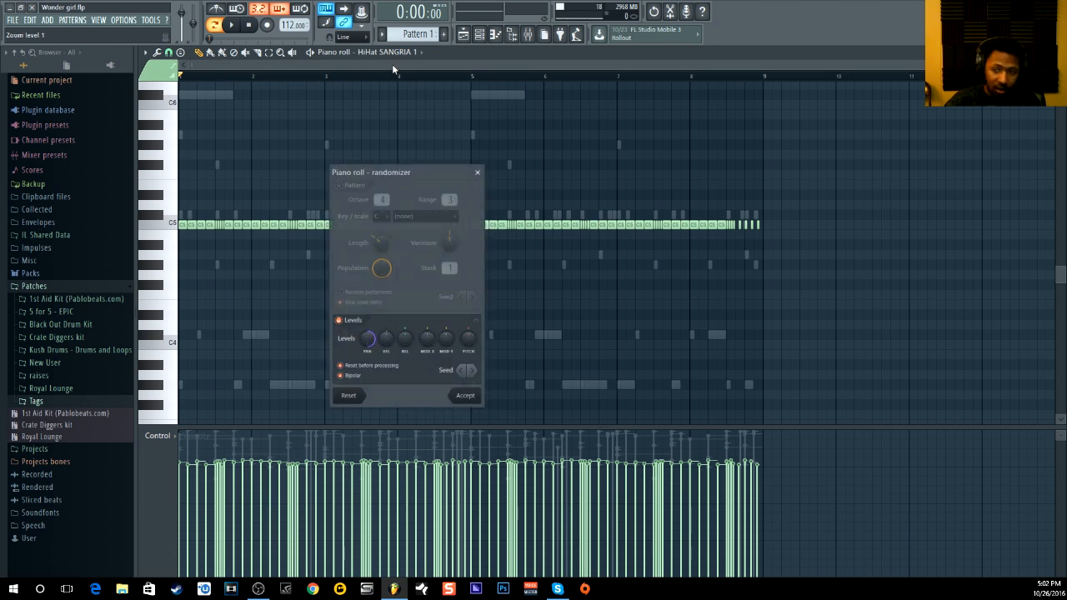
left_click_drag(374, 343, 375, 332)
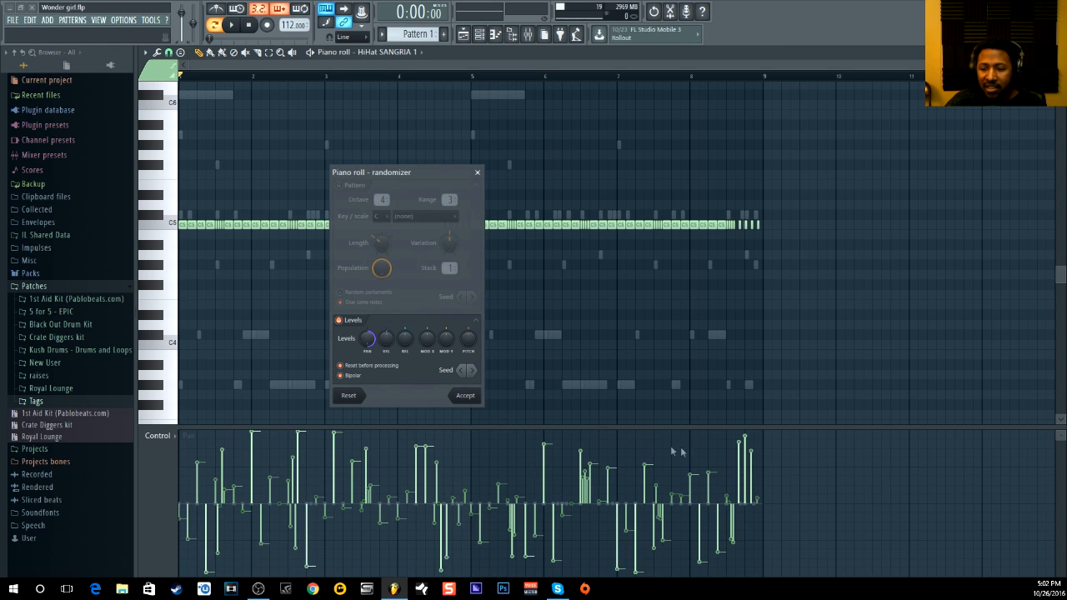
left_click(477, 173)
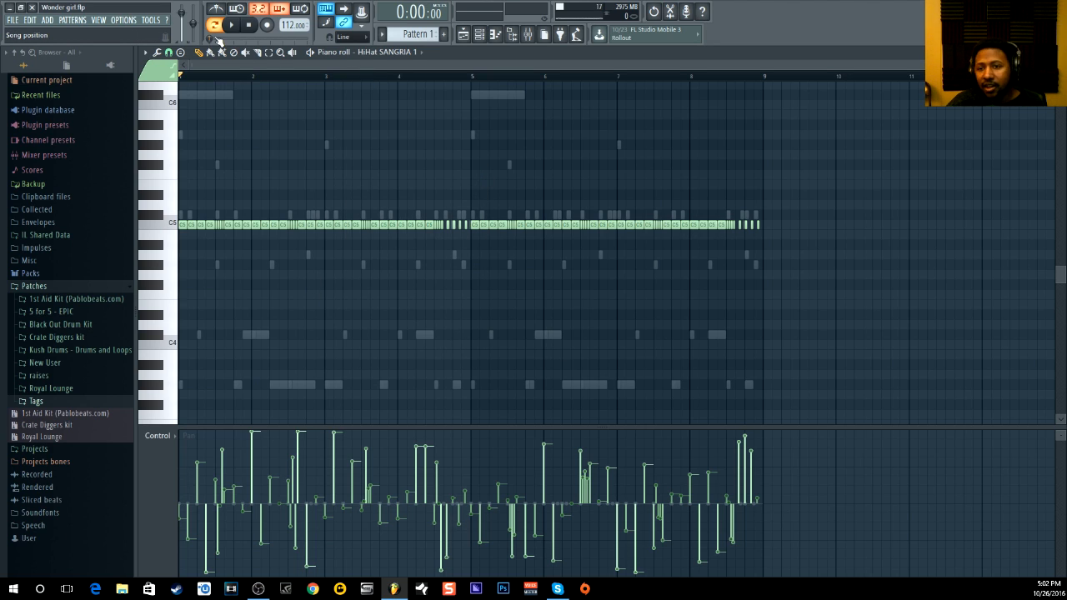
key("space")
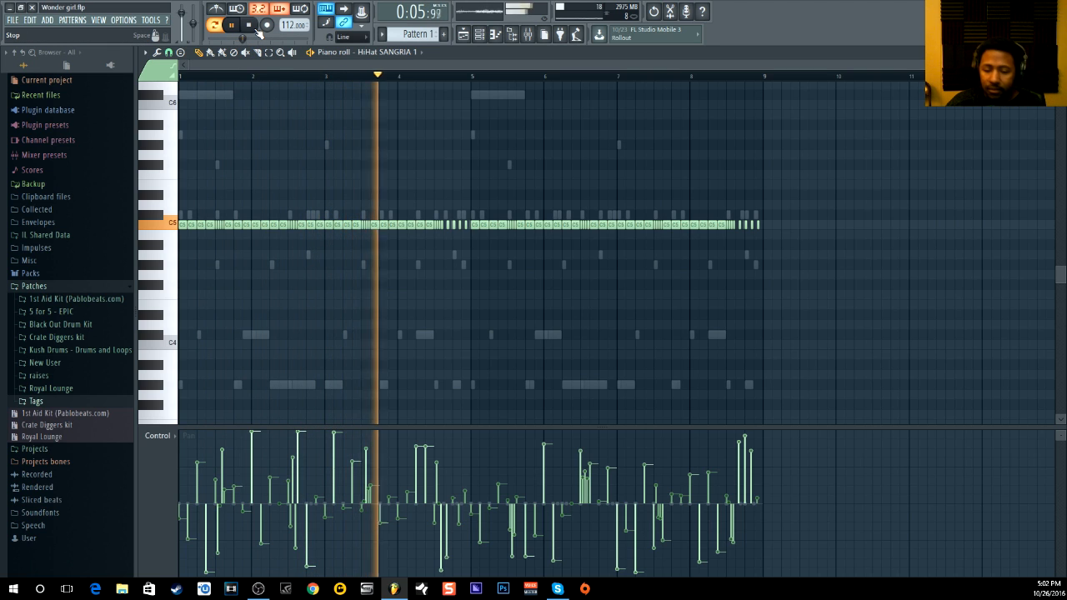
left_click(258, 29)
- Mute the hi-hats, unmute Snare (Crinack) and review the Fruity parametric EQ 2 and ValhallaVintageVerb on its mixer track
left_click(479, 34)
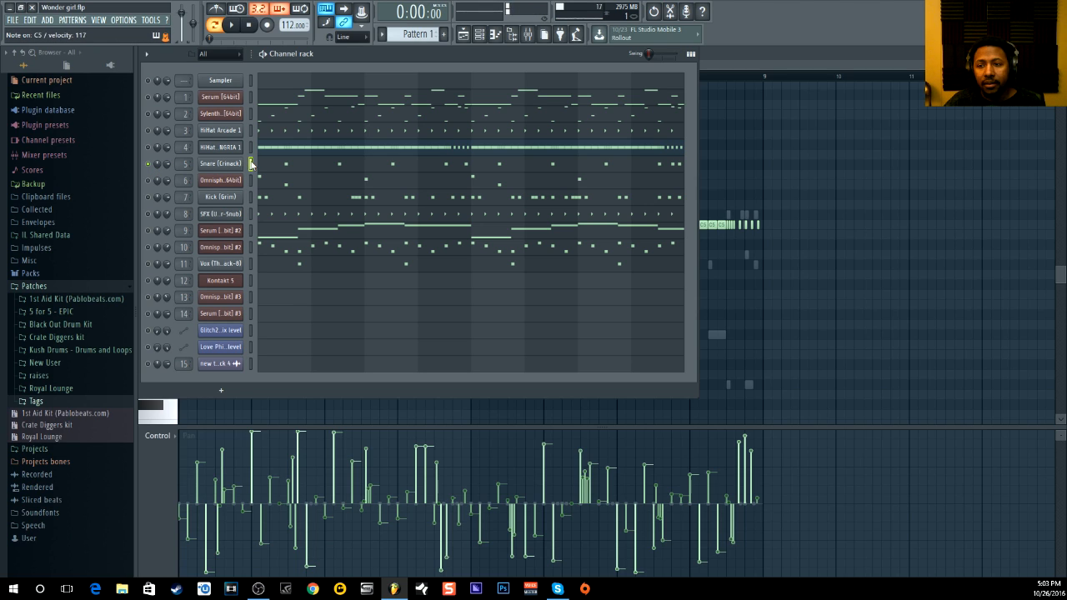
double_click(183, 164)
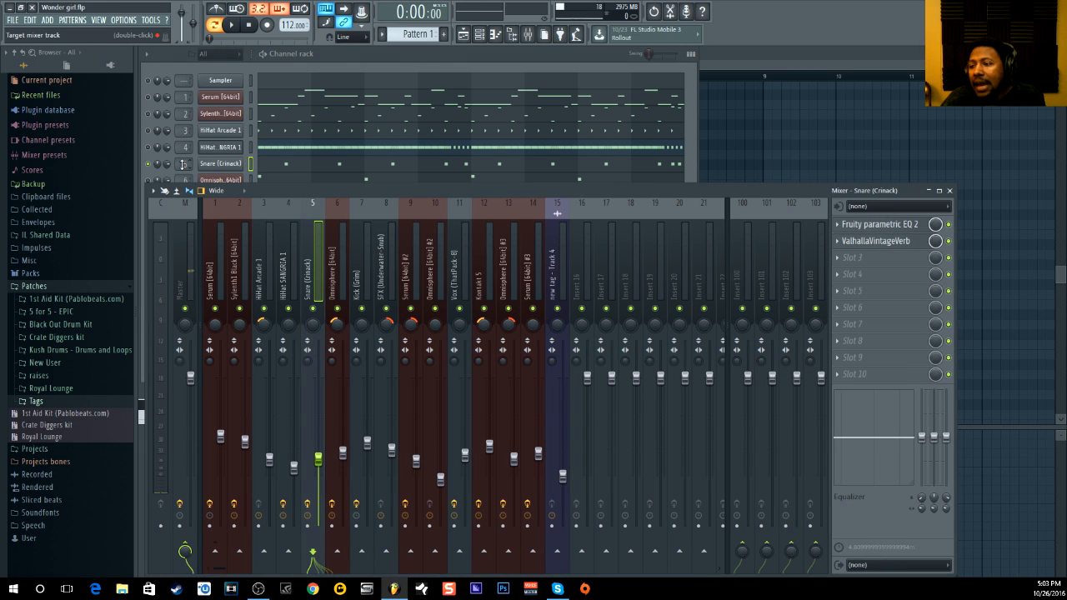
left_click(880, 227)
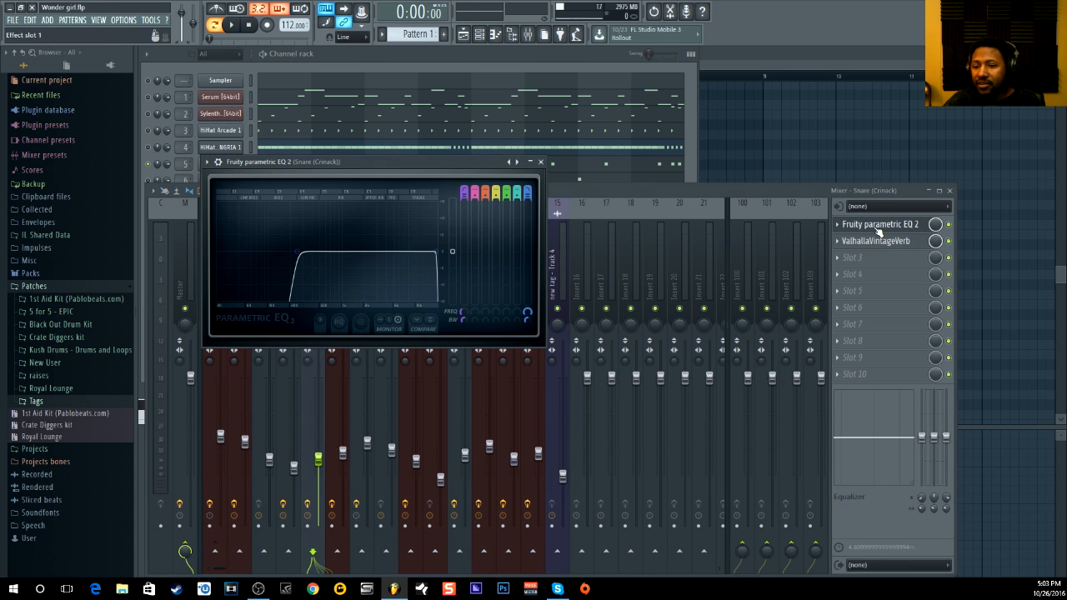
left_click(885, 241)
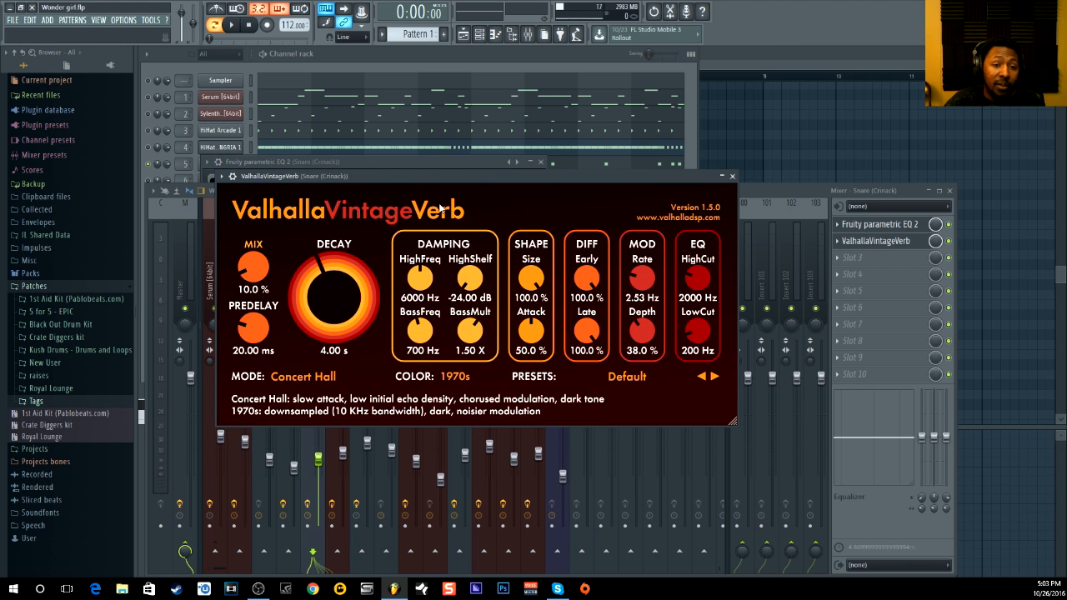
left_click_drag(420, 175, 419, 234)
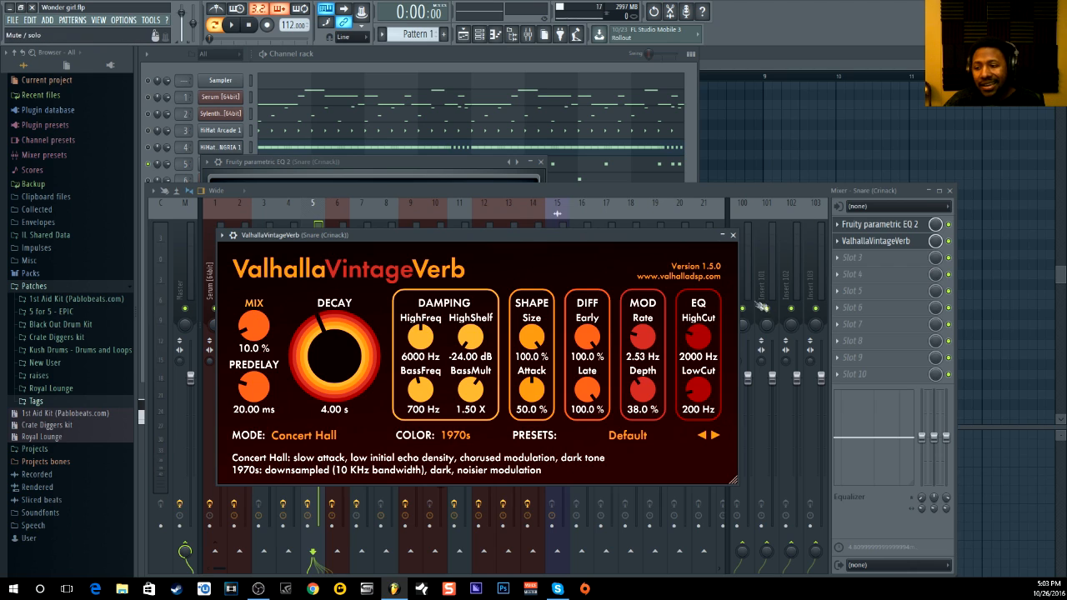
left_click(733, 235)
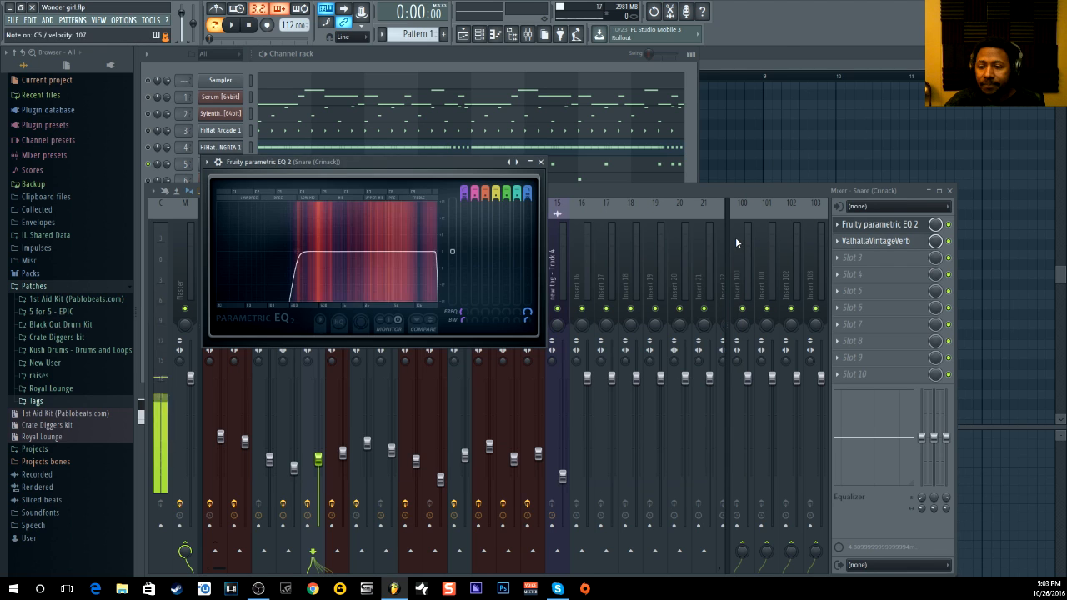
left_click(540, 162)
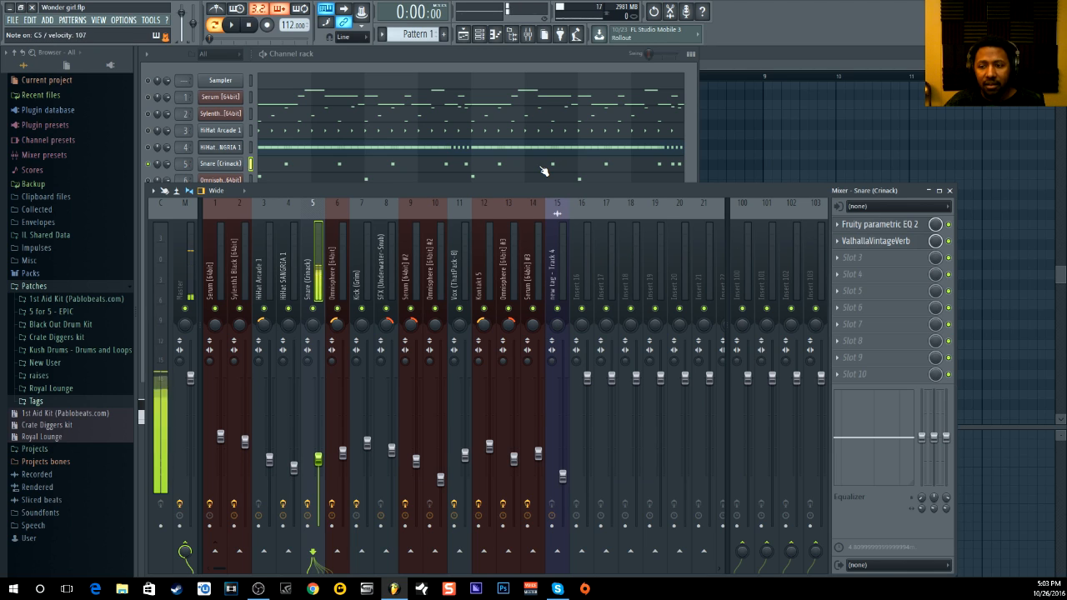
- Mute the snare, unmute the first Omnisphere channel and open its instrument
left_click(350, 60)
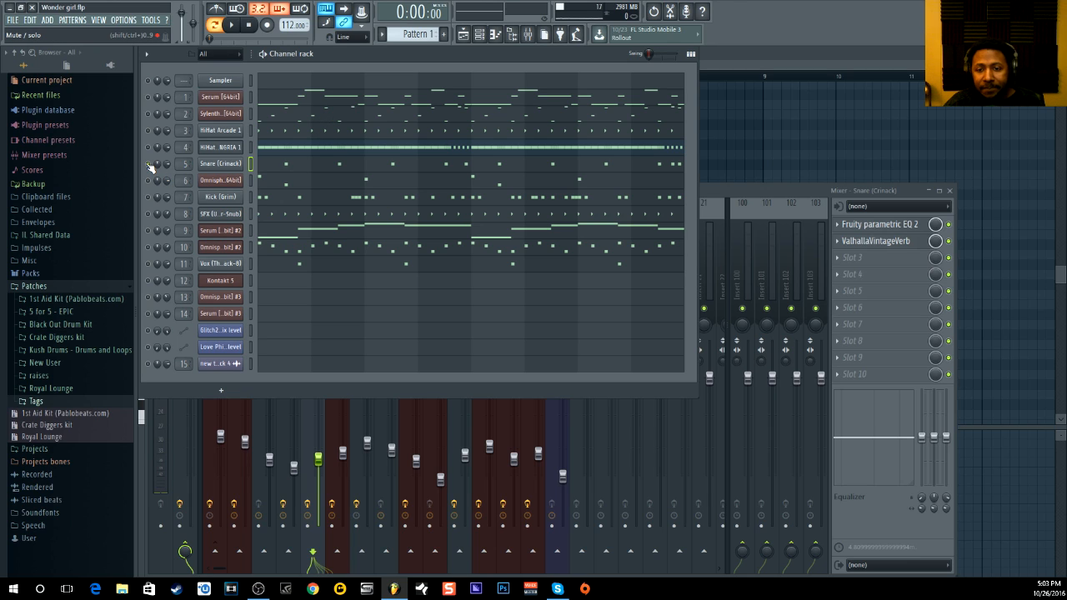
left_click(225, 182)
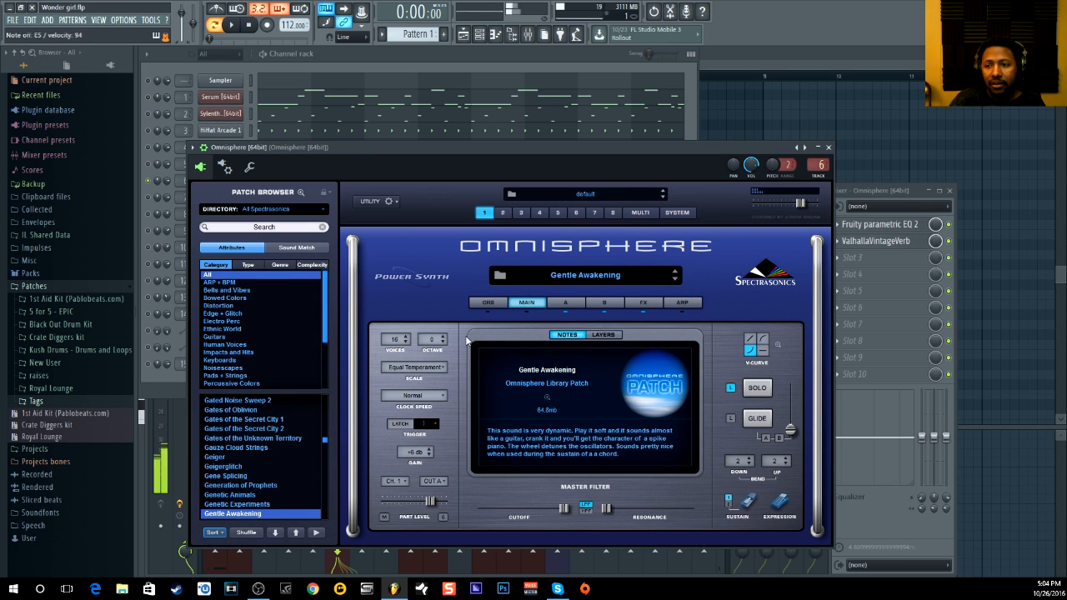
- Audition the first Omnisphere channel's pattern with the channel rack in view, and stop playback
left_click(443, 57)
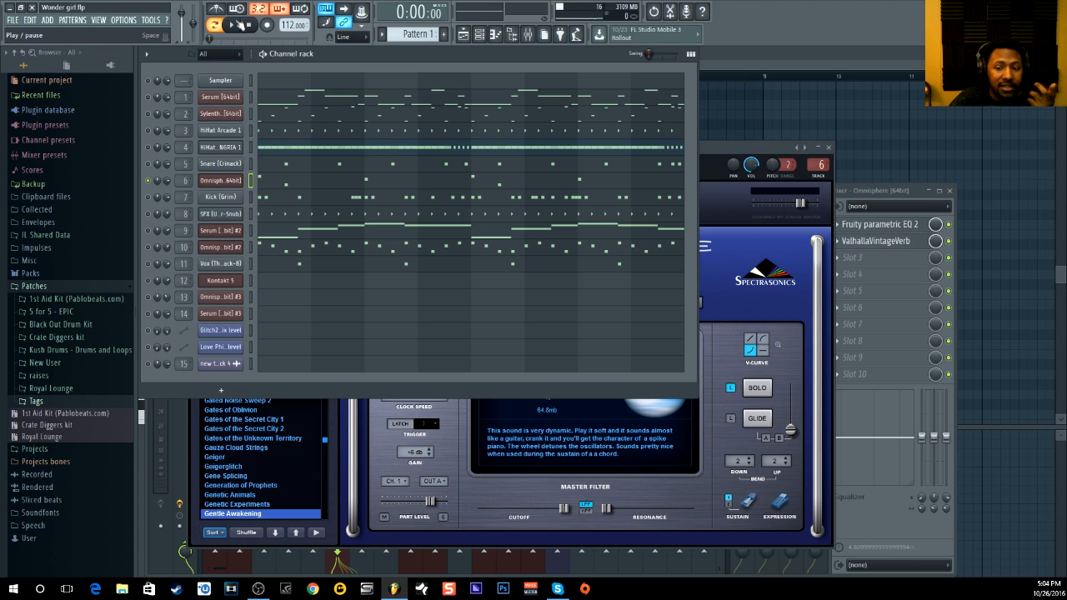
left_click(240, 25)
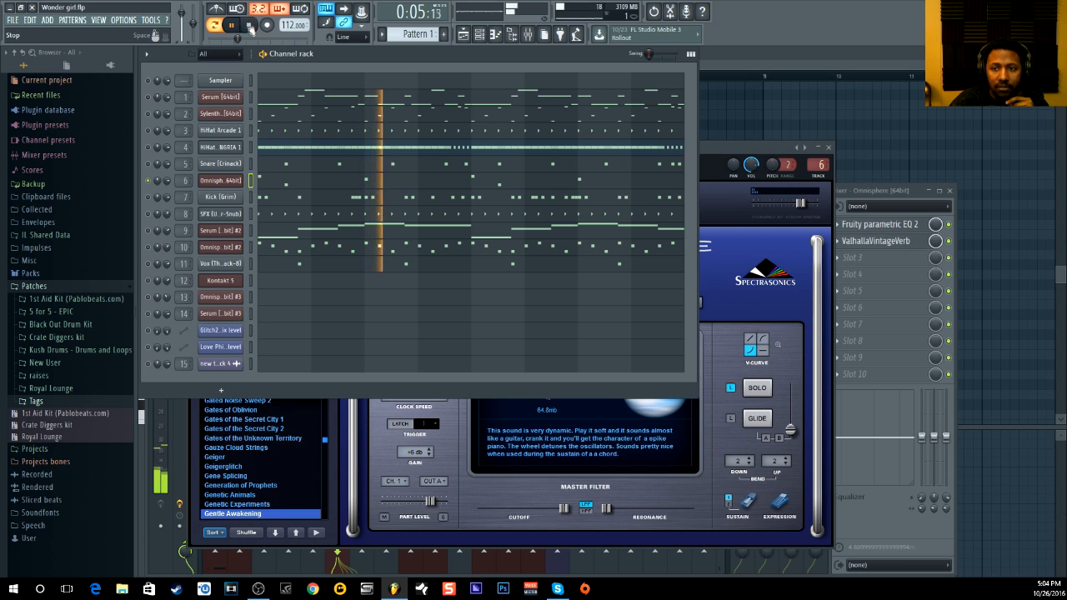
left_click(249, 26)
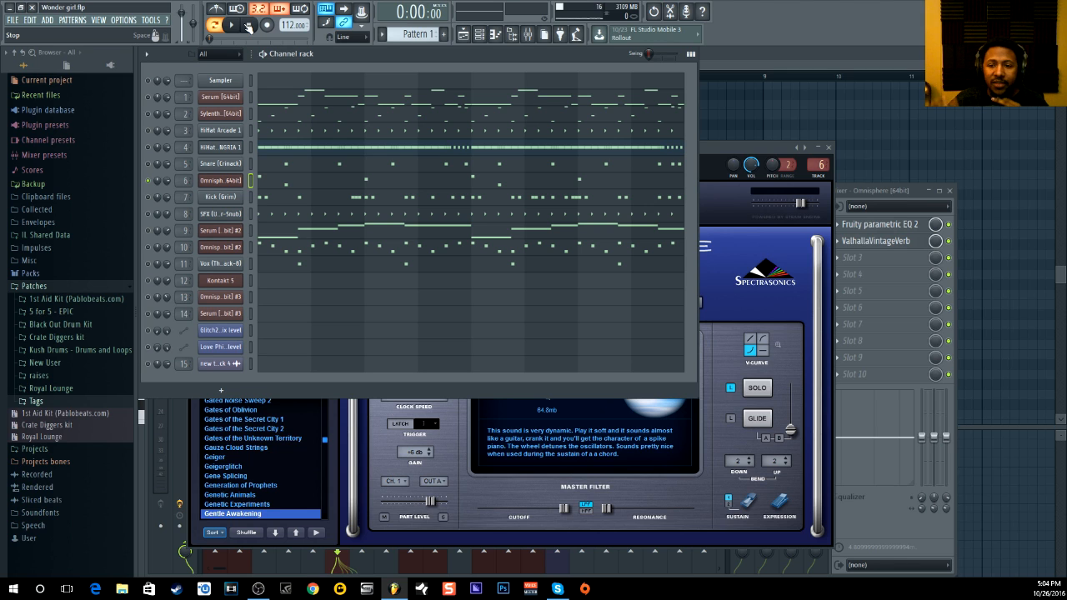
- Review the Fruity parametric EQ 2 and ValhallaVintageVerb settings on the first Omnisphere channel's mixer track
double_click(182, 180)
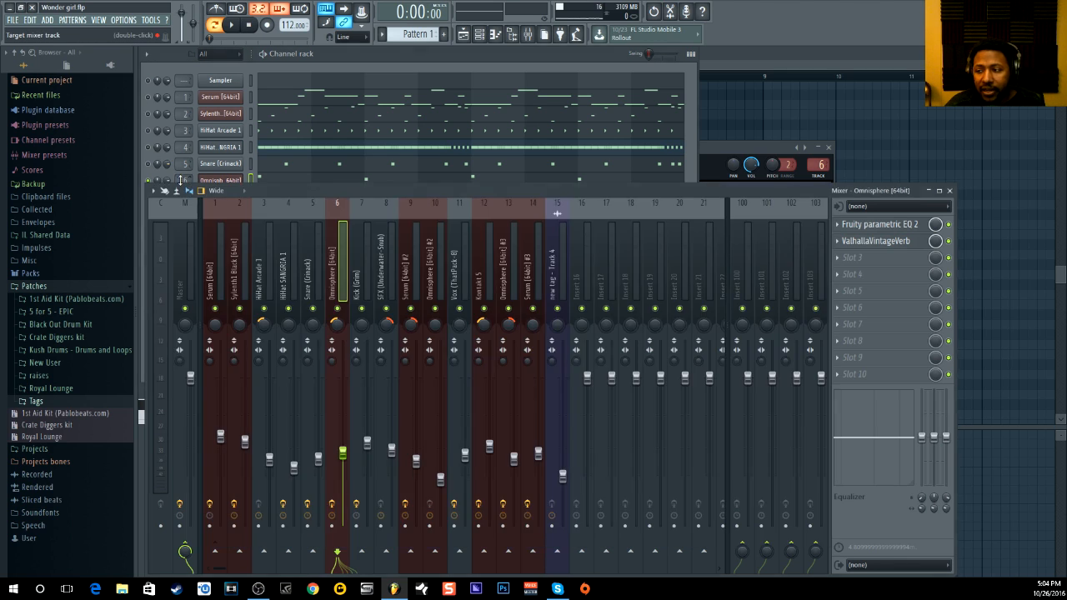
left_click(898, 228)
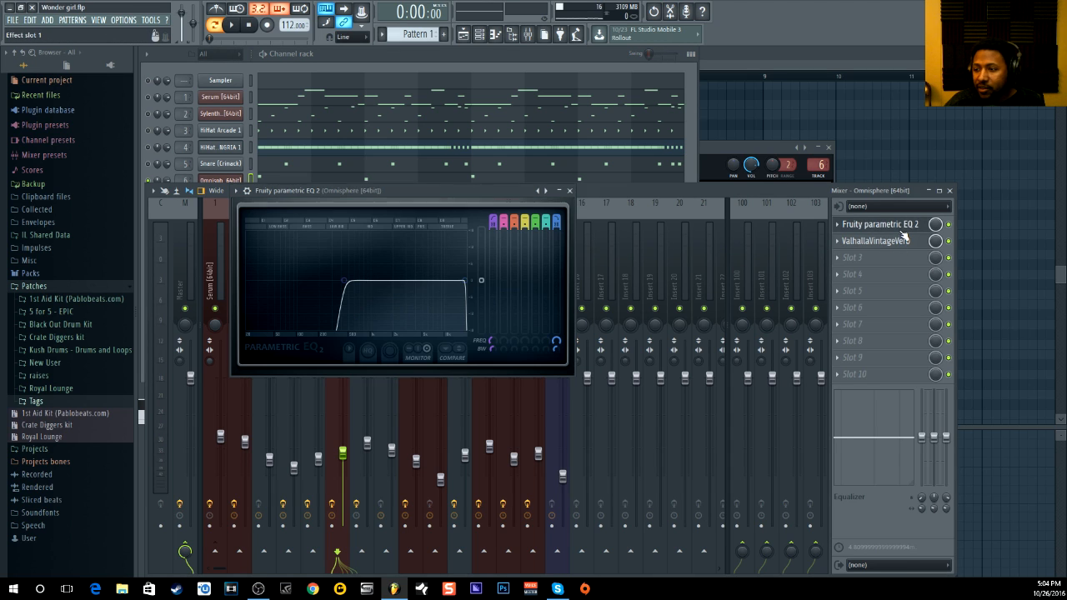
left_click(887, 242)
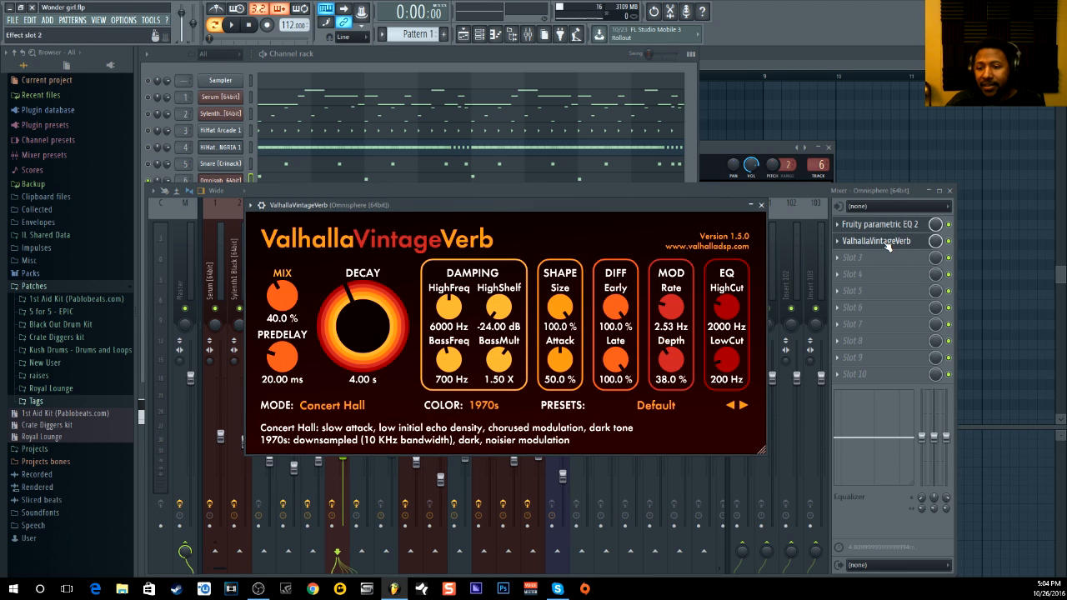
left_click(761, 205)
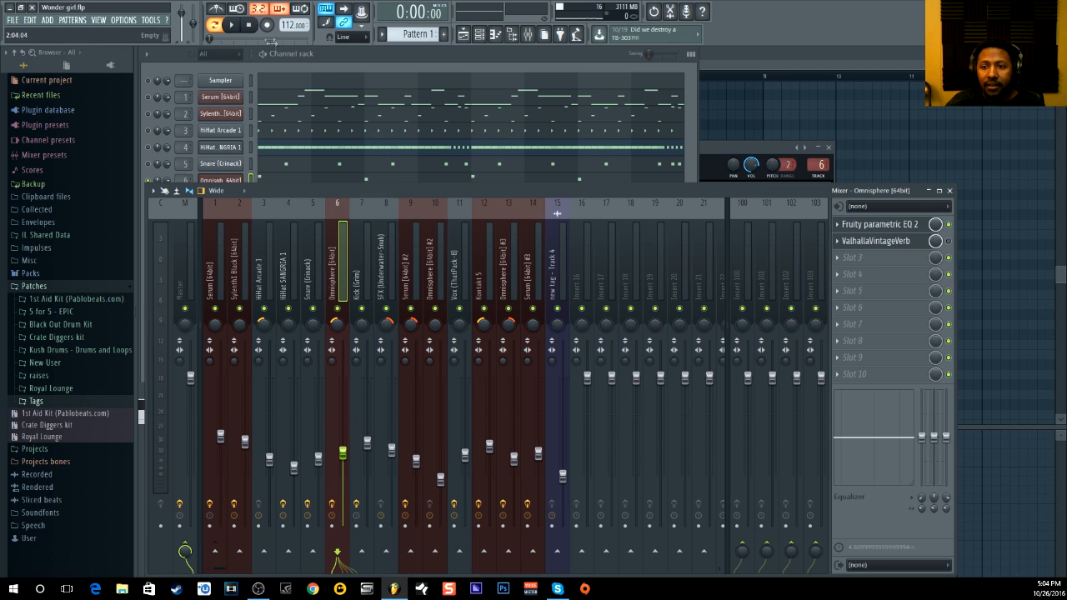
- Compare the first Omnisphere pattern with ValhallaVintageVerb bypassed and with the reverb enabled again
left_click(236, 29)
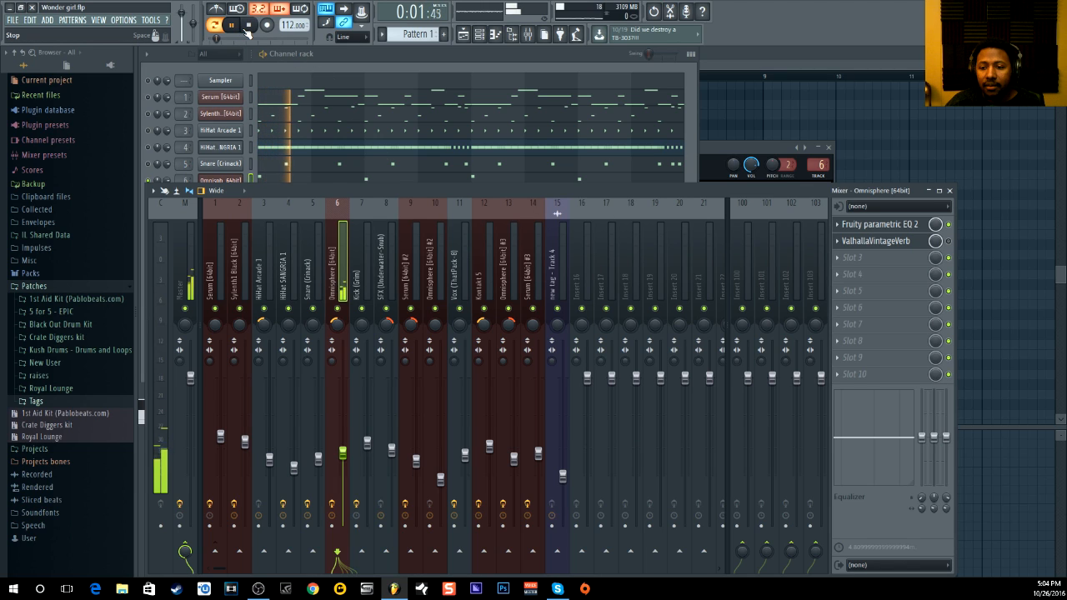
left_click(948, 242)
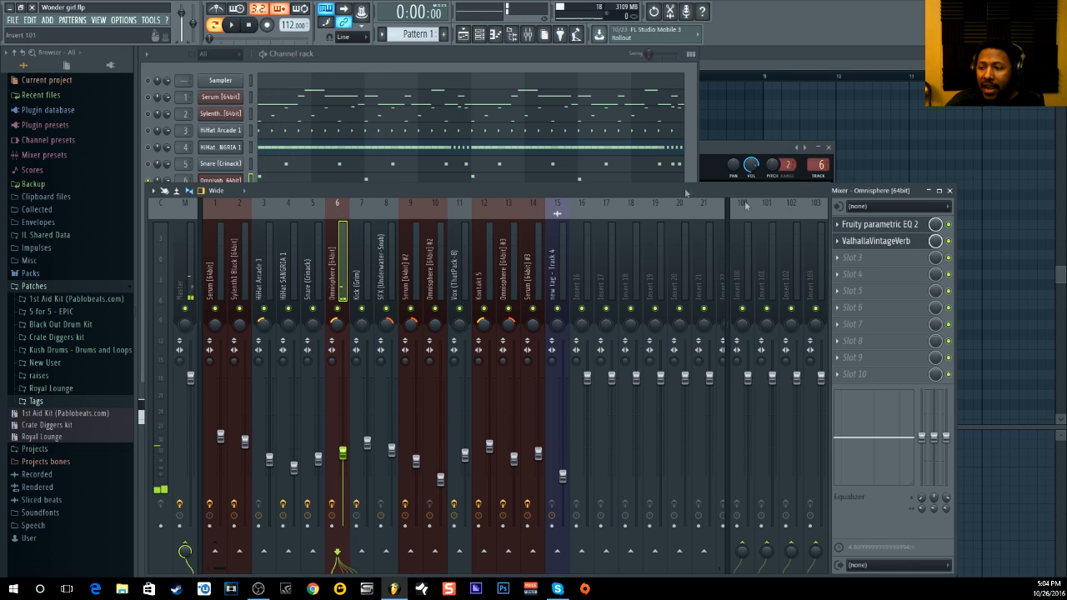
left_click(232, 25)
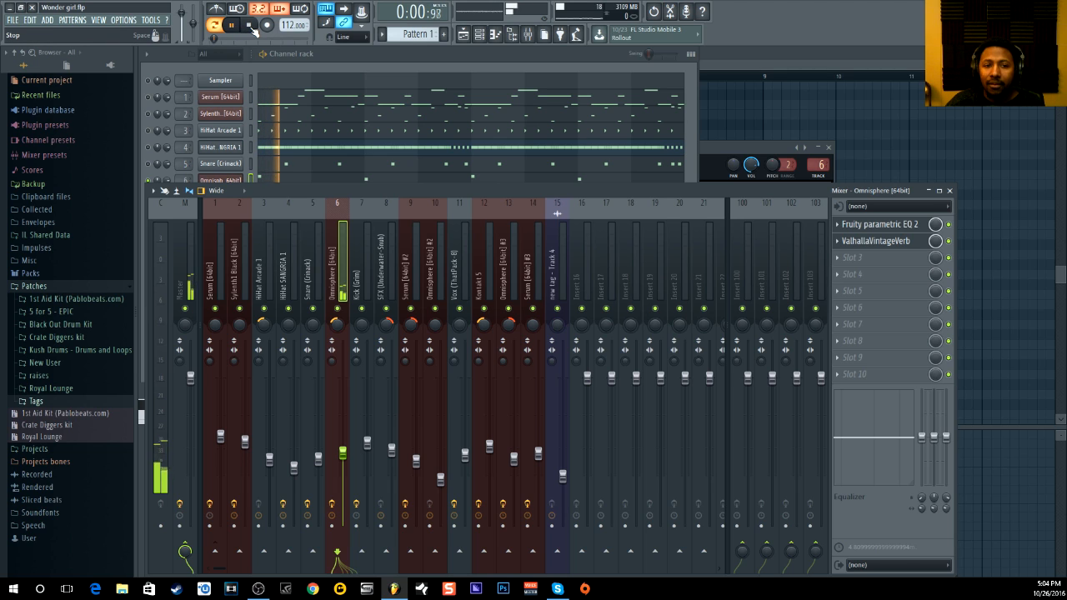
left_click(248, 25)
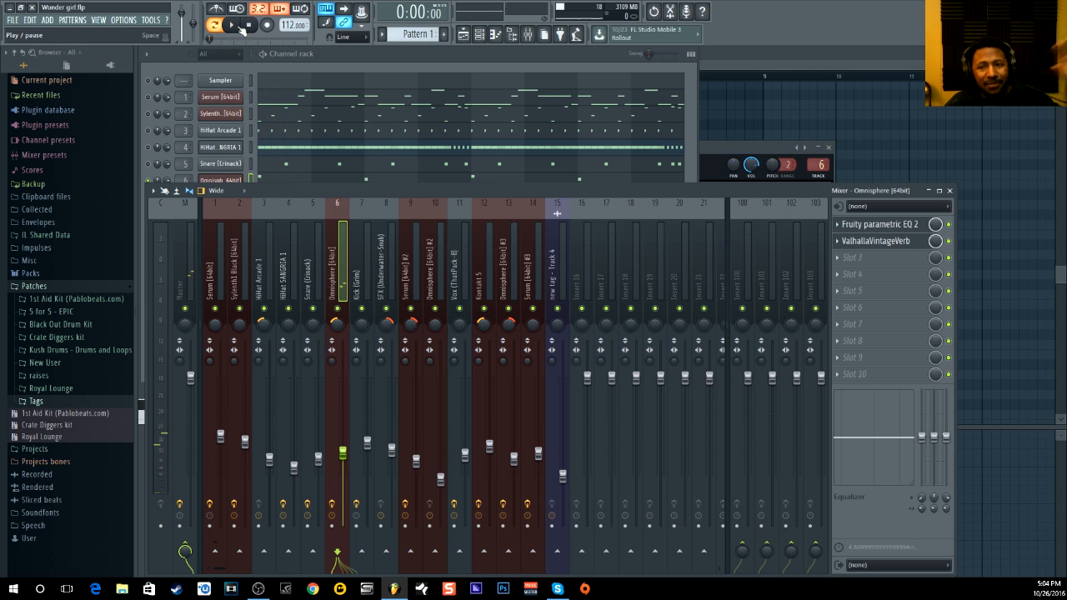
left_click(233, 26)
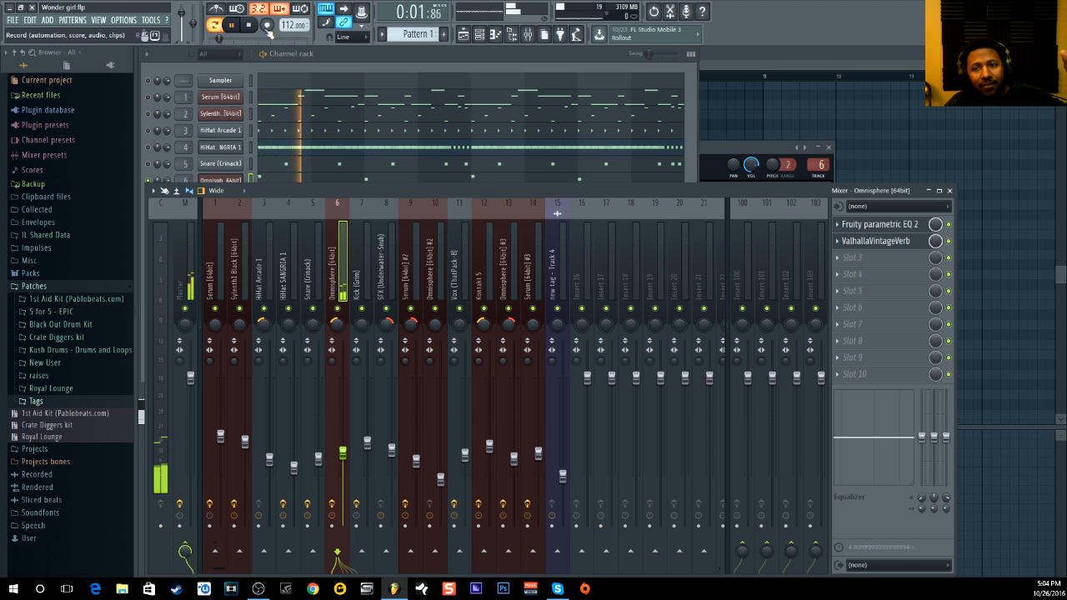
left_click(256, 28)
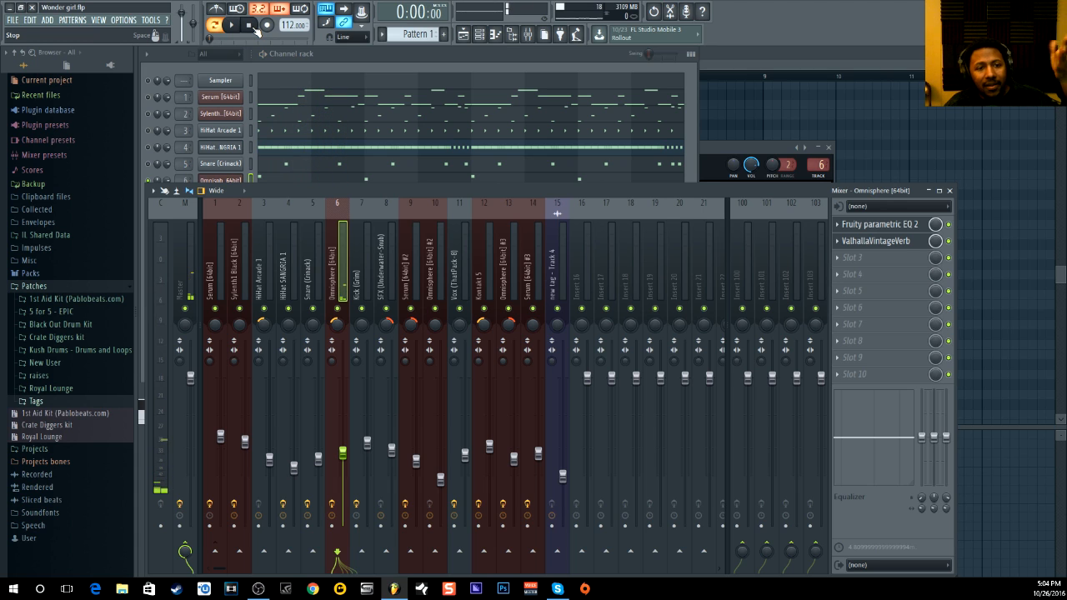
- Solo the Serum #2 channel in the channel rack and audition its pattern
left_click(368, 61)
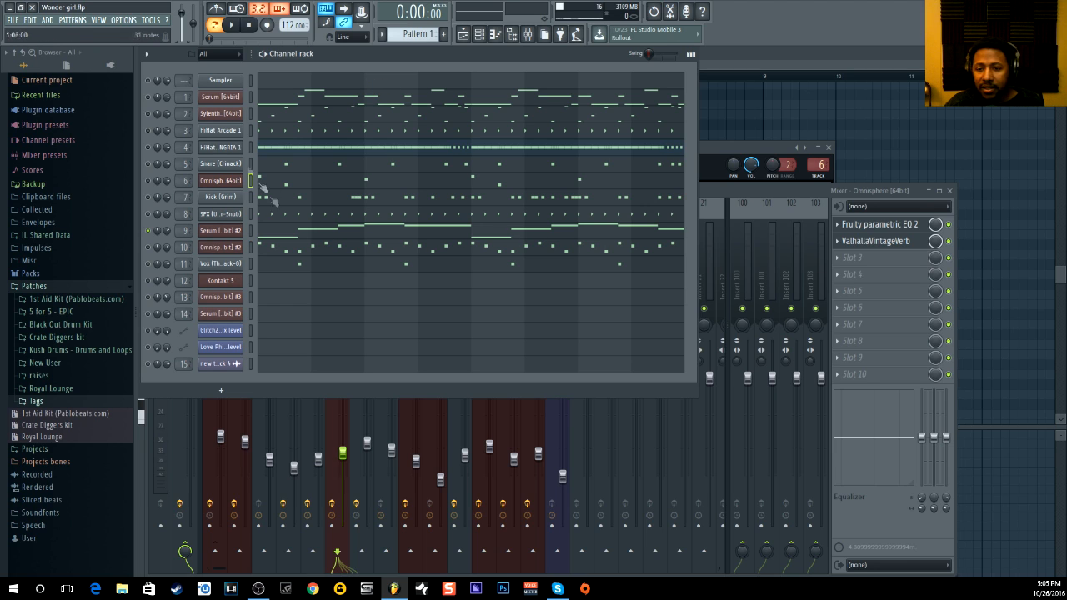
left_click(233, 25)
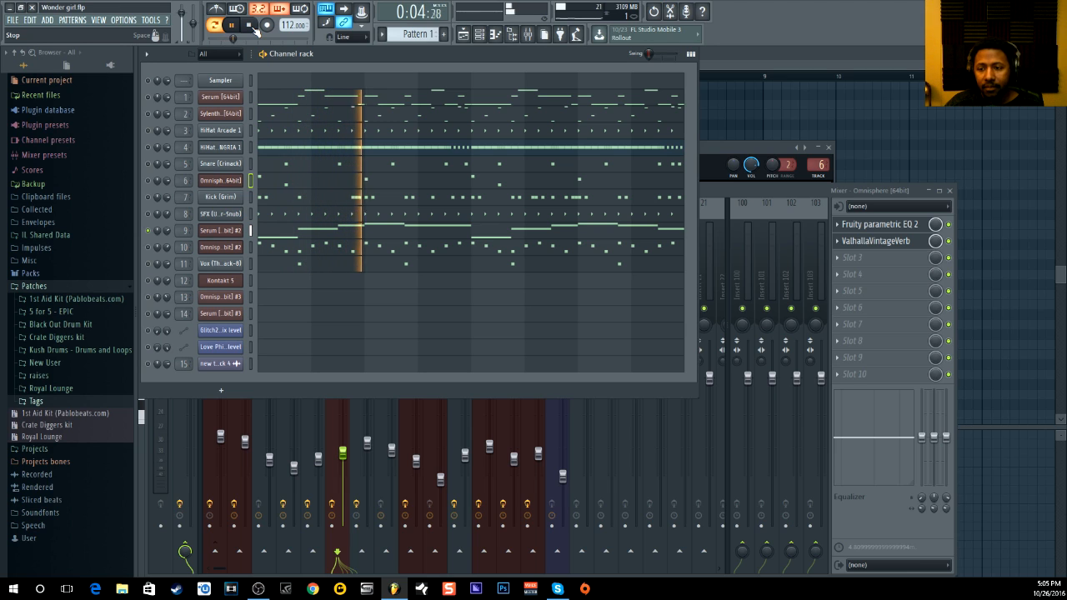
left_click(250, 26)
- Review the ValhallaVintageVerb settings on the Serum #2 mixer track and close the plugin
double_click(185, 231)
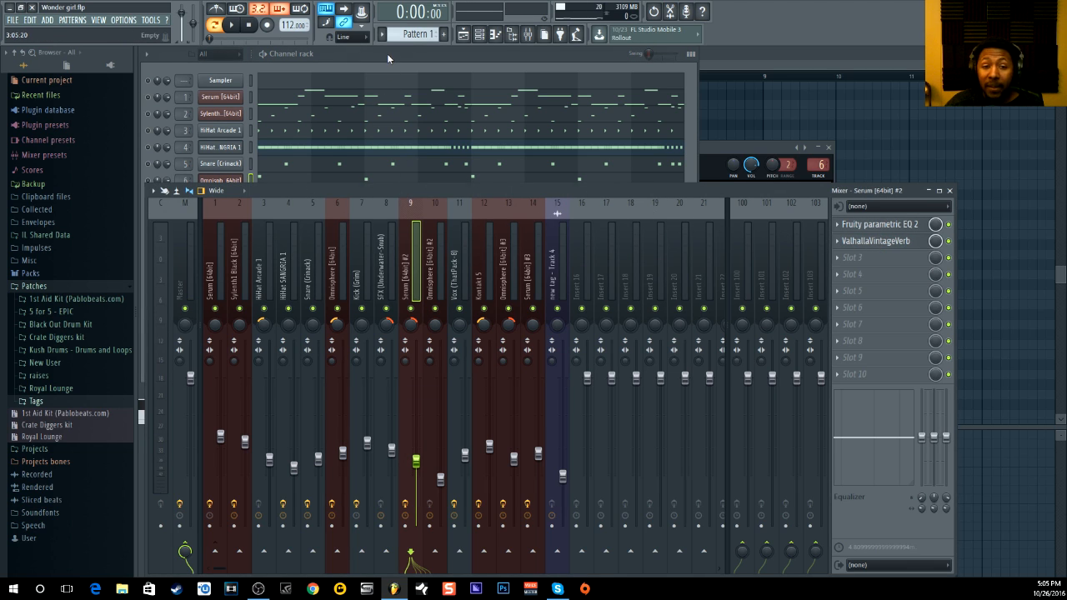
left_click(387, 54)
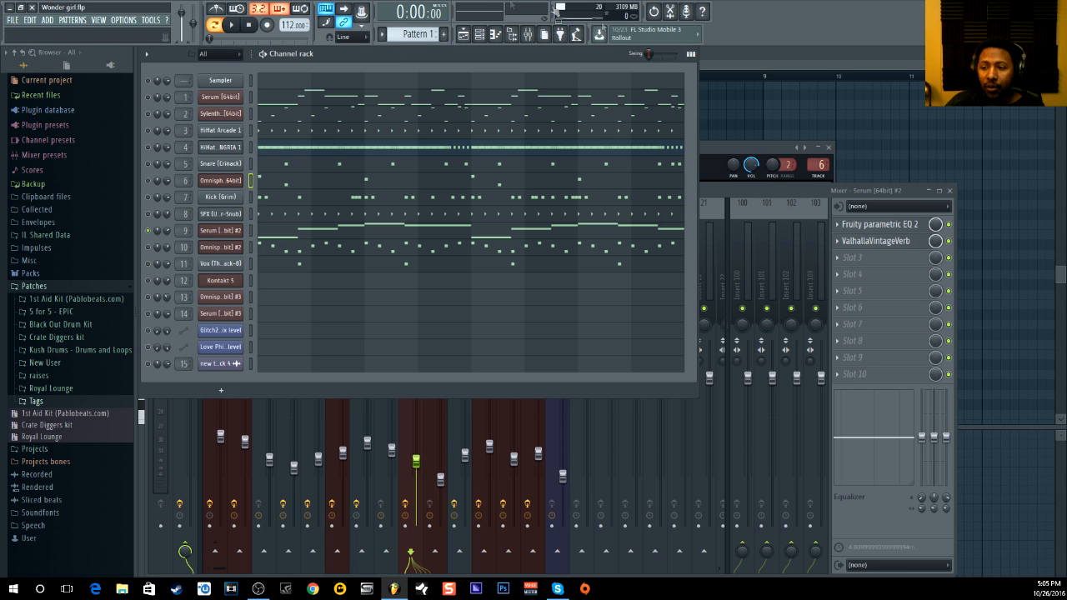
left_click(915, 242)
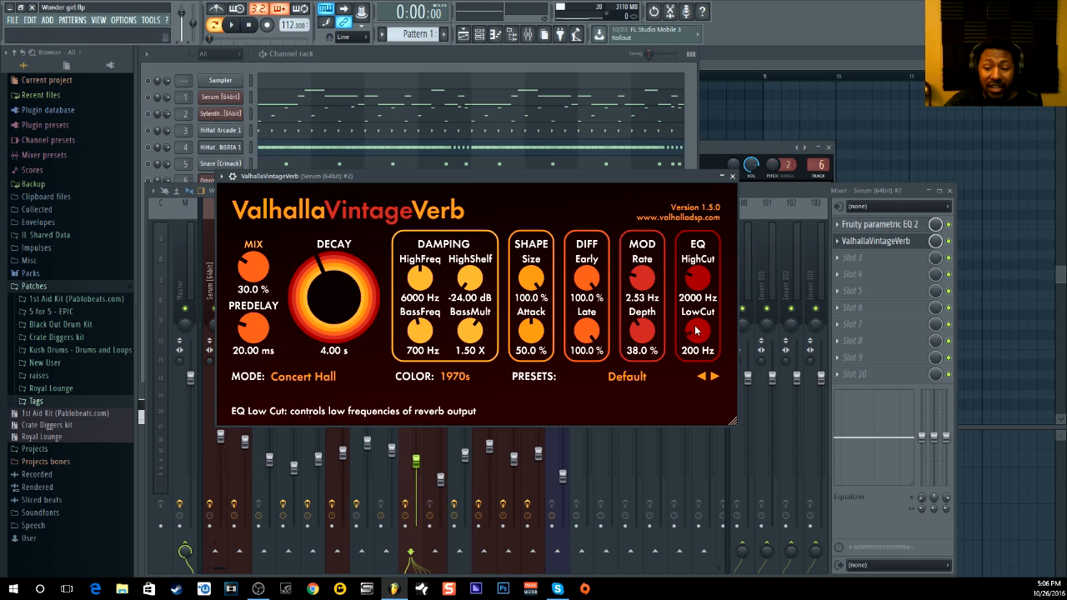
left_click(732, 176)
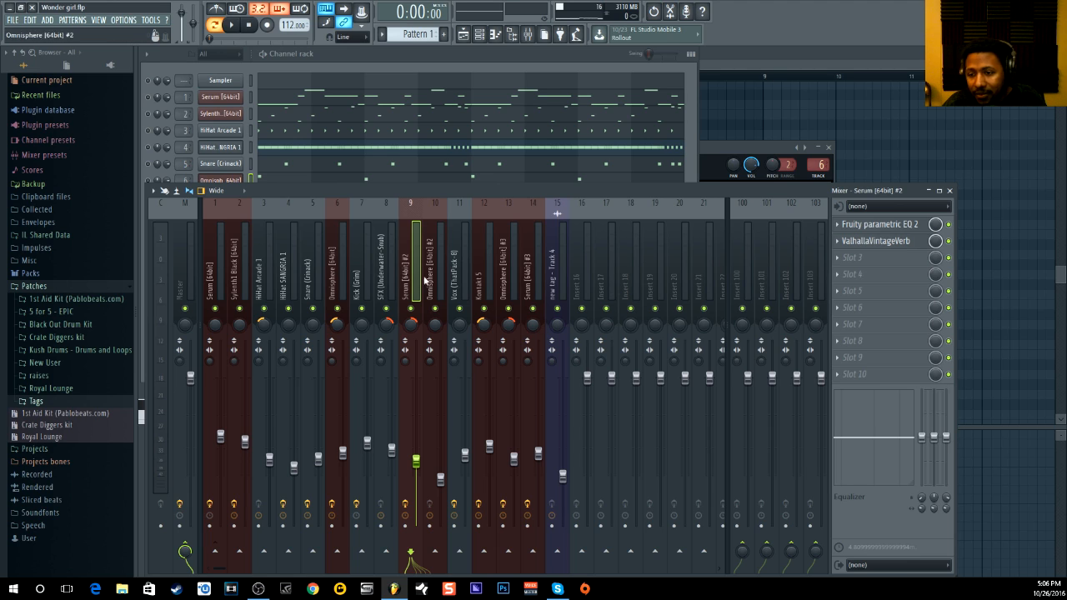
- Solo the Omnisphere #2 channel and examine its Resonant Glockenspiel patch in the instrument window
left_click(439, 53)
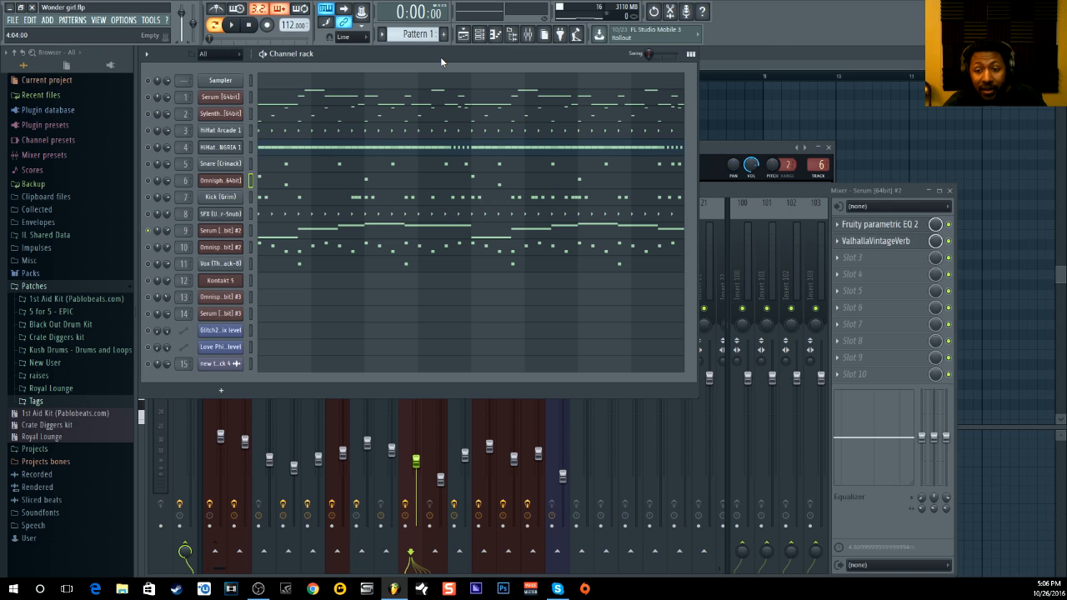
right_click(149, 248)
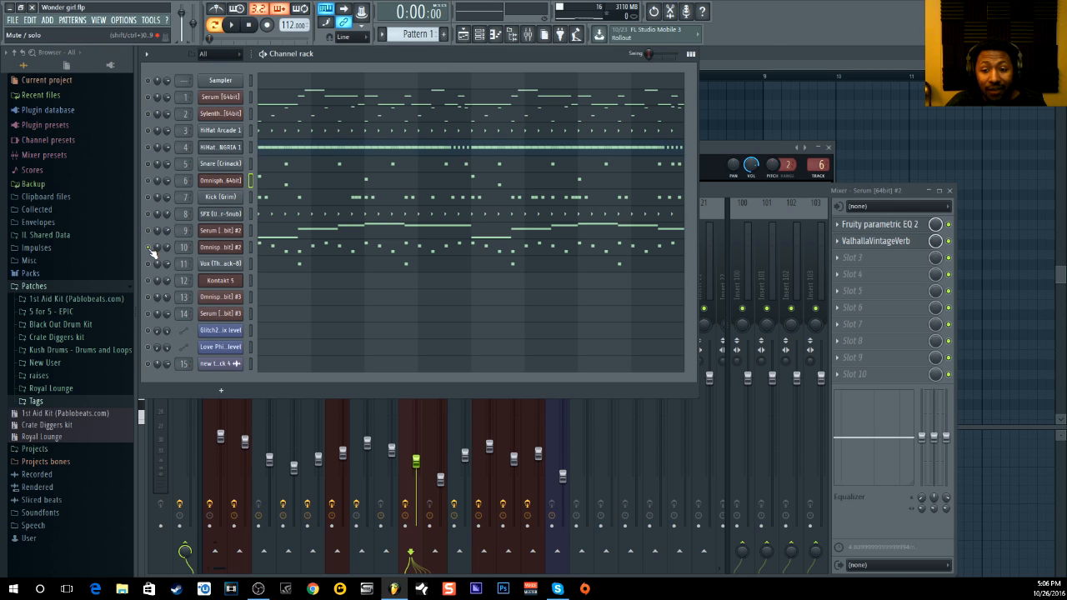
left_click(220, 248)
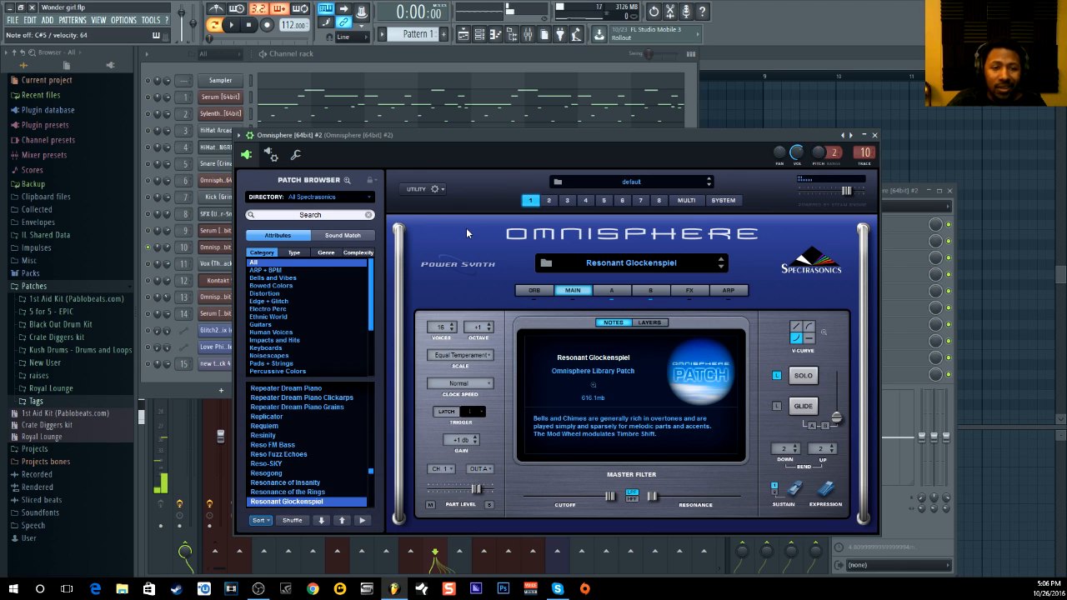
left_click(874, 134)
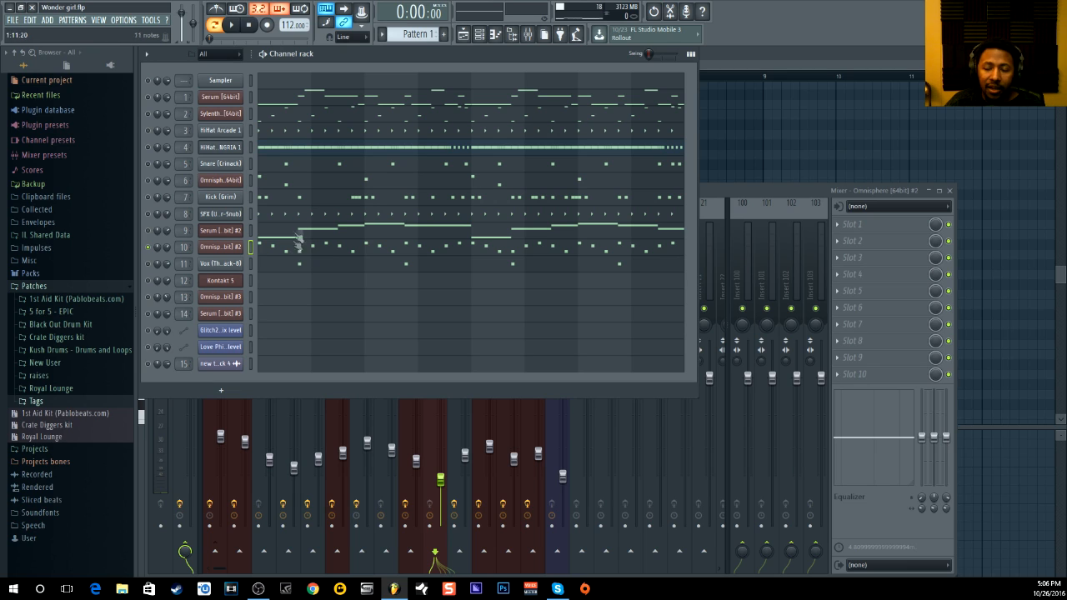
- Audition the Omnisphere #2 pattern on its own and again together with HiHat Arcade 1 unmuted
left_click(235, 27)
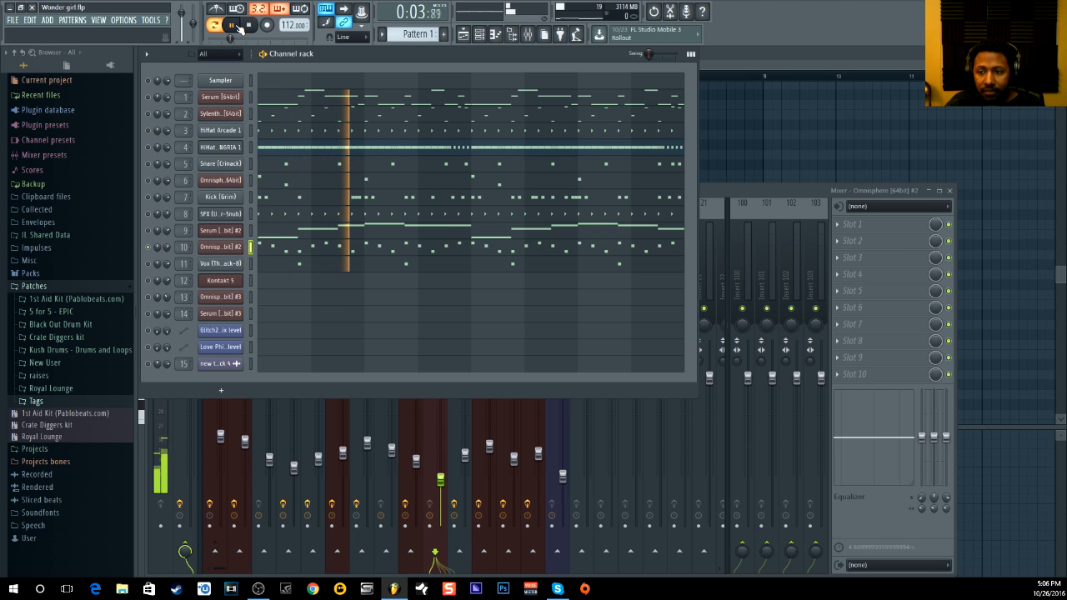
left_click(249, 26)
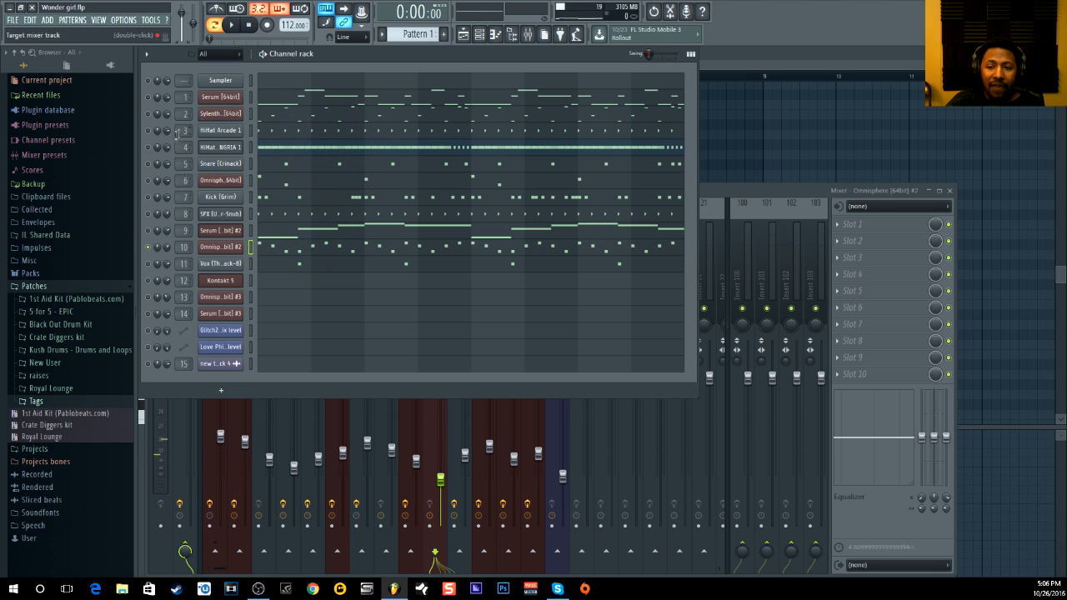
left_click(232, 25)
left_click(250, 25)
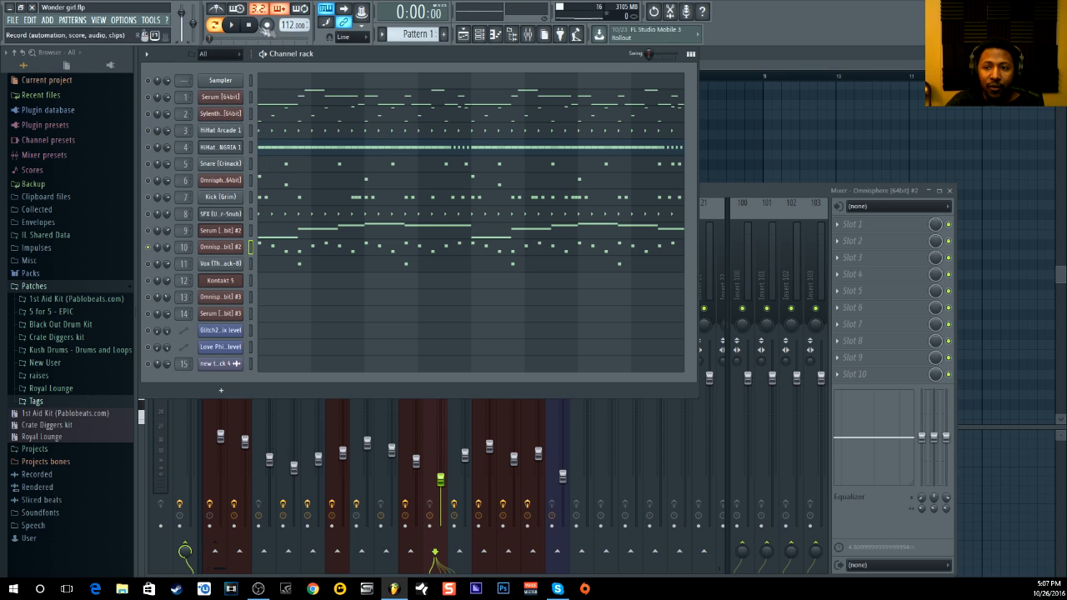
left_click(149, 132)
left_click(232, 25)
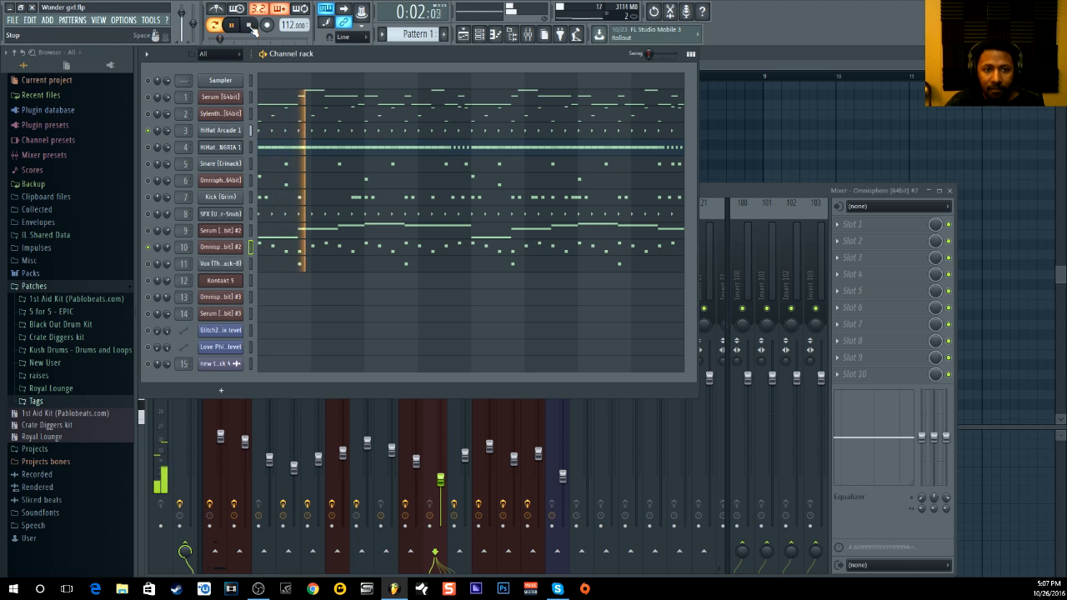
left_click(249, 25)
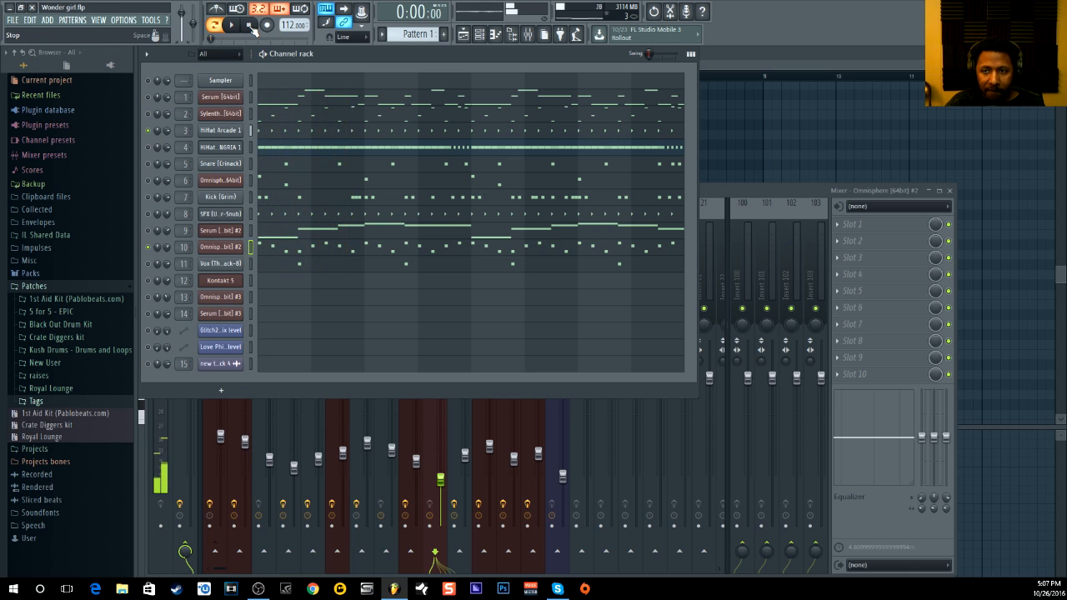
- Examine the Omnisphere #2 notes in the piano roll and return to the channel rack
left_click(319, 249)
scroll(257, 204, "up", 3)
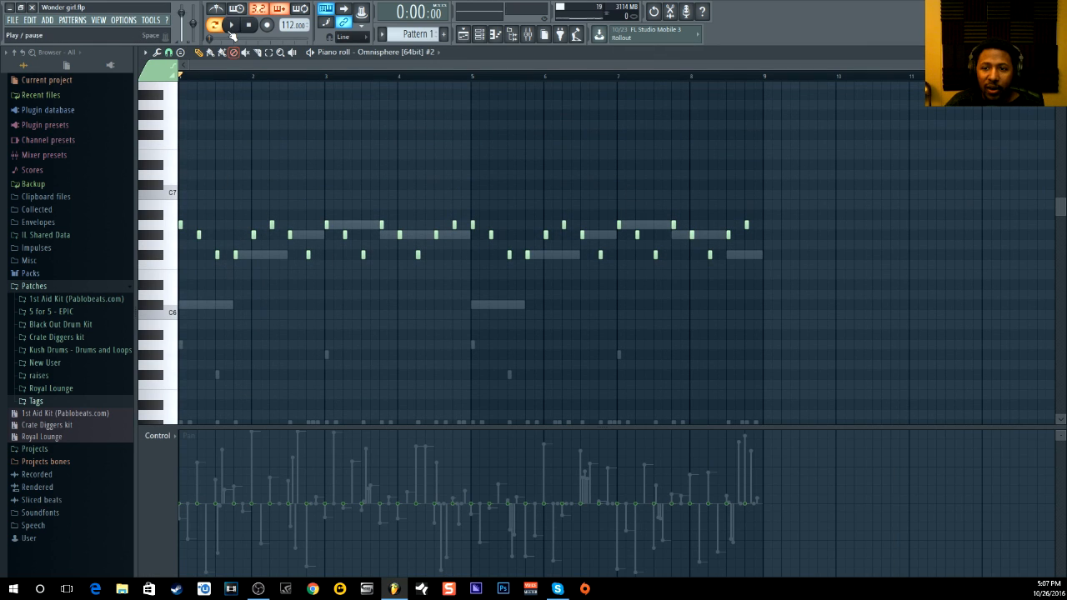
left_click(486, 34)
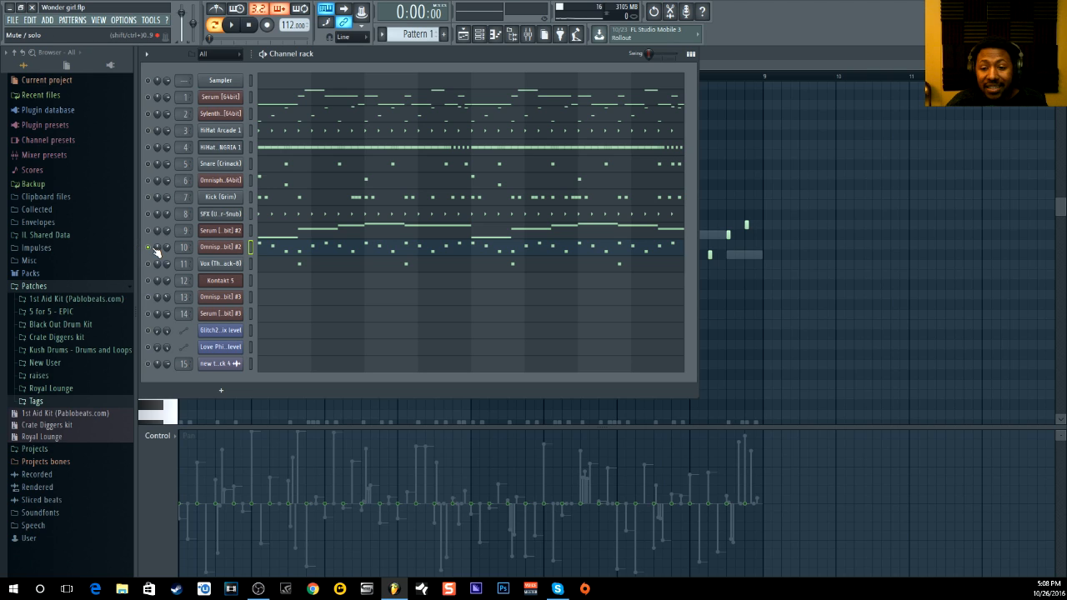
- Solo the Vox (ThatPack-8) channel, then inspect EchoBoy on its mixer track and the plugin choices for effect slot 3
right_click(148, 264)
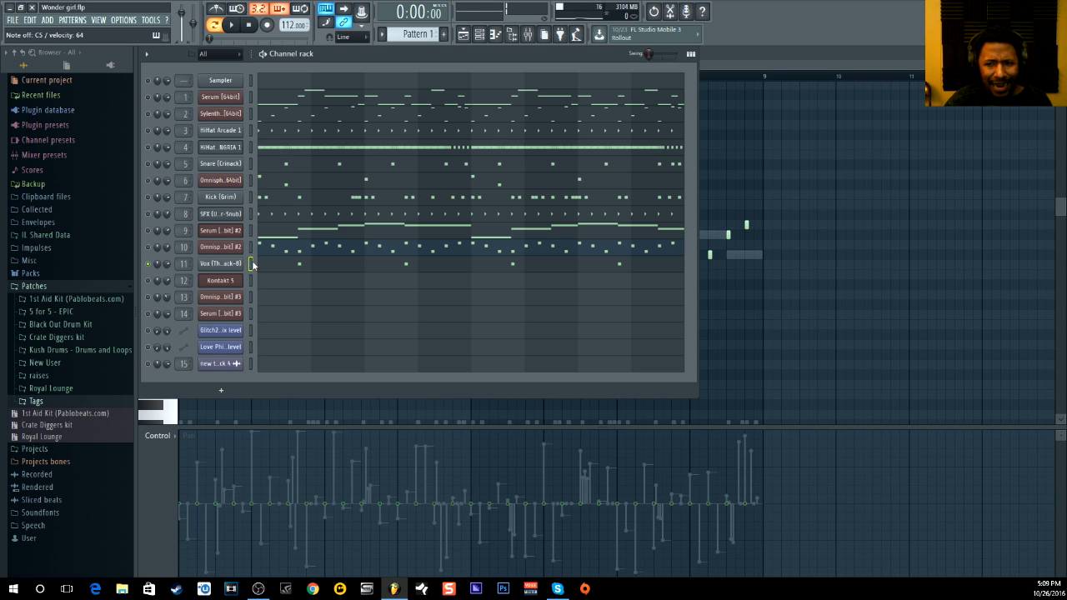
left_click(184, 263)
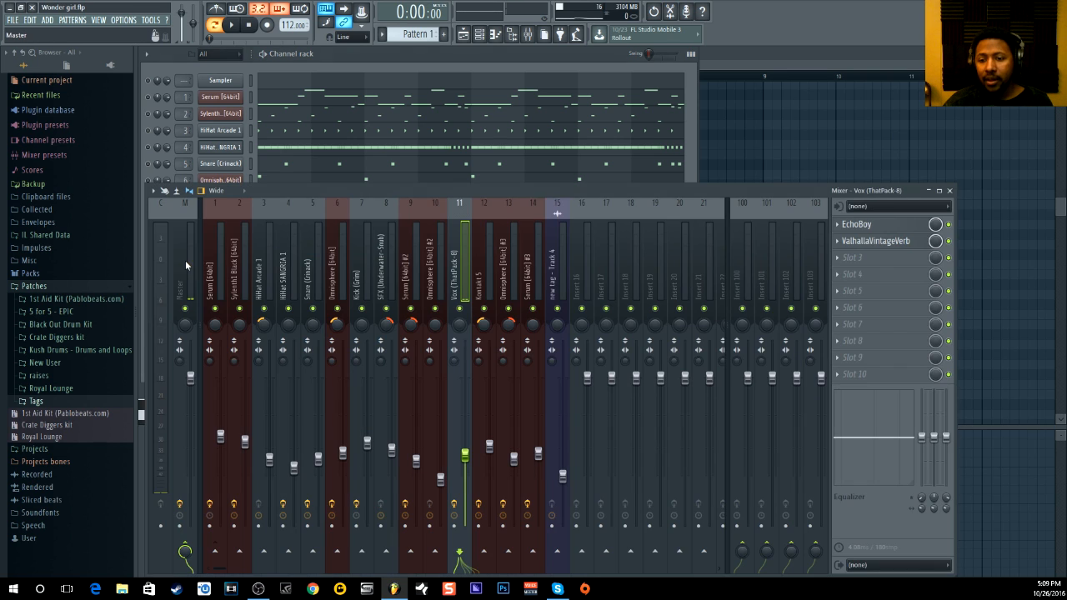
left_click(858, 224)
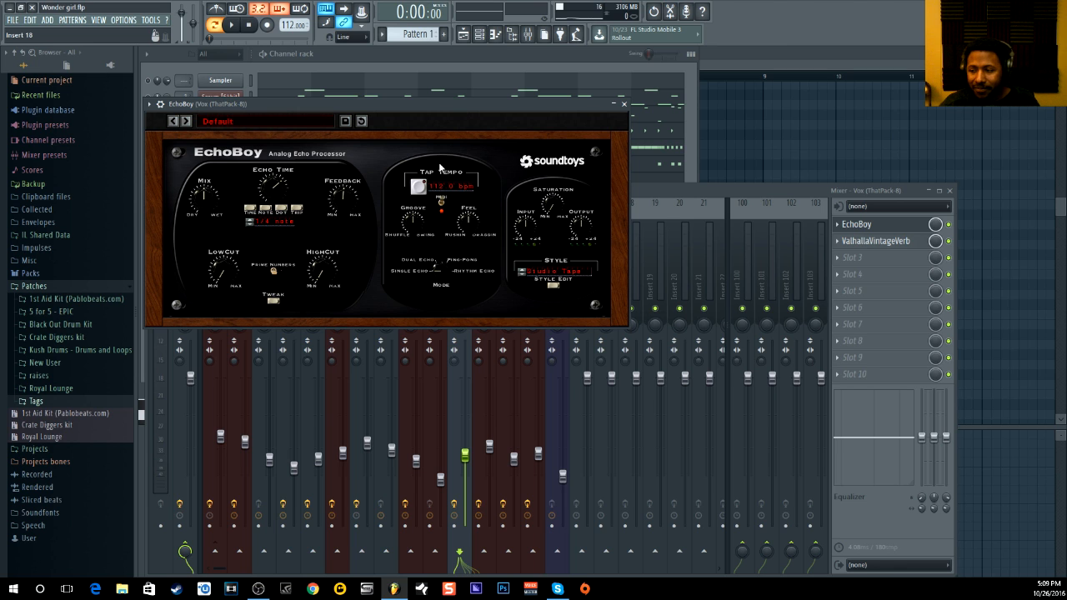
left_click(852, 258)
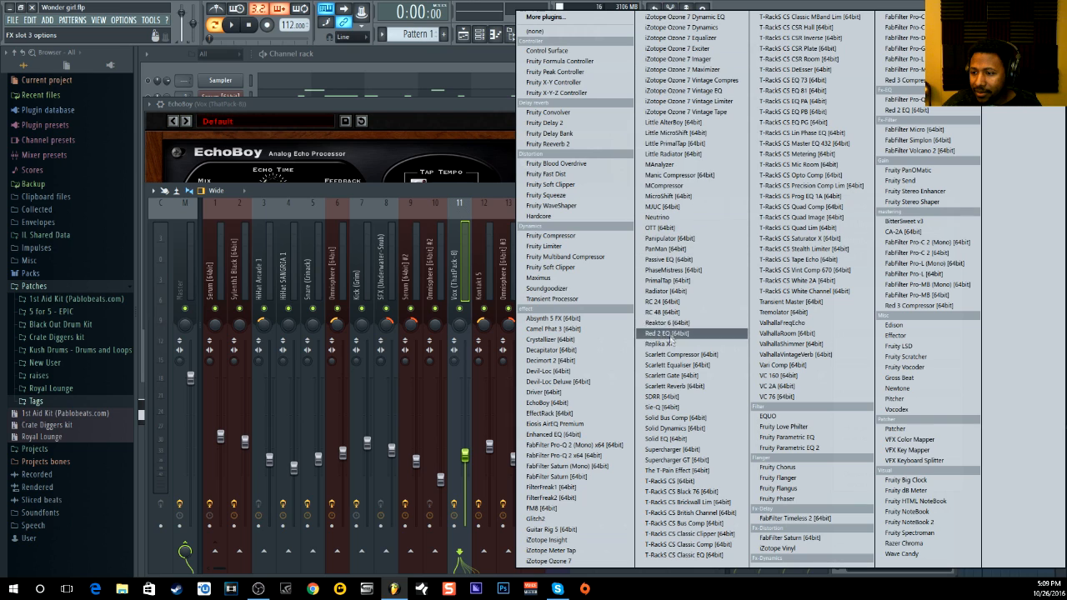
left_click(407, 205)
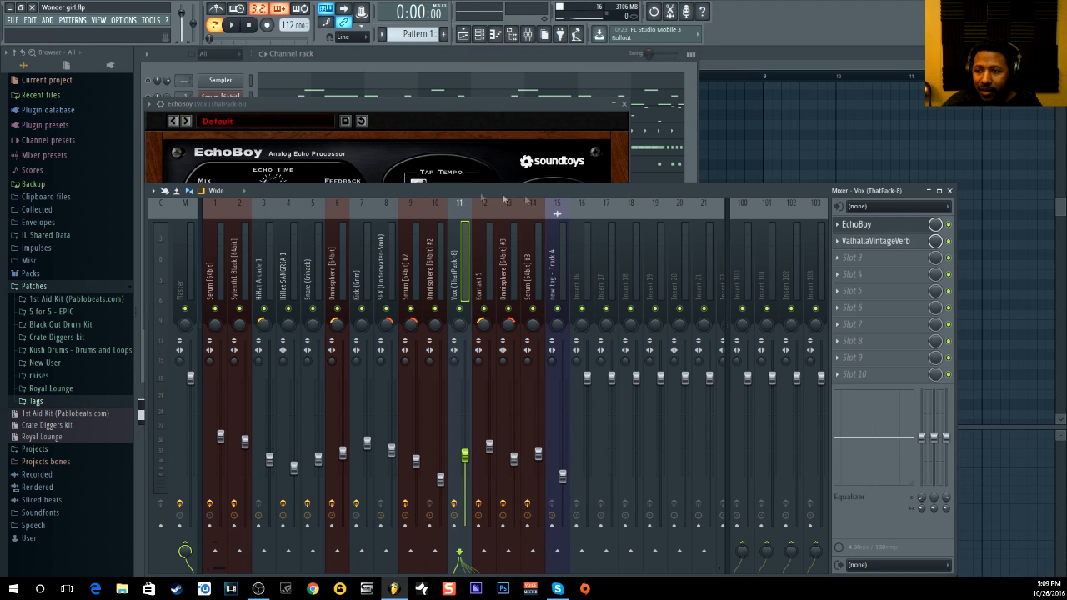
- Examine the EchoBoy and ValhallaVintageVerb settings on the Vox (ThatPack-8) mixer track, then close both effect windows
left_click(873, 230)
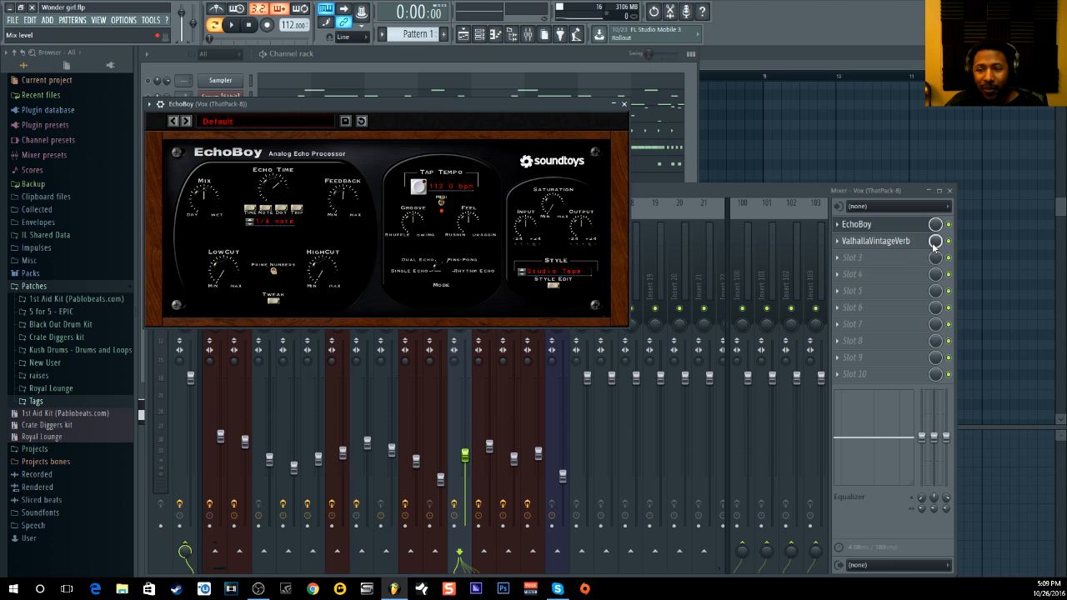
left_click(879, 241)
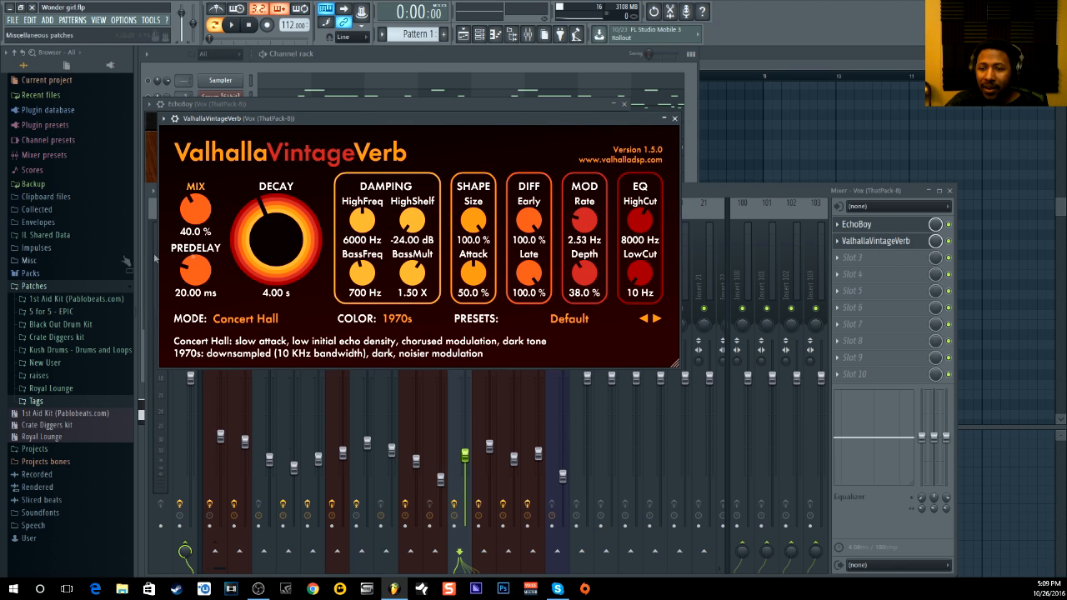
left_click(674, 118)
left_click(623, 105)
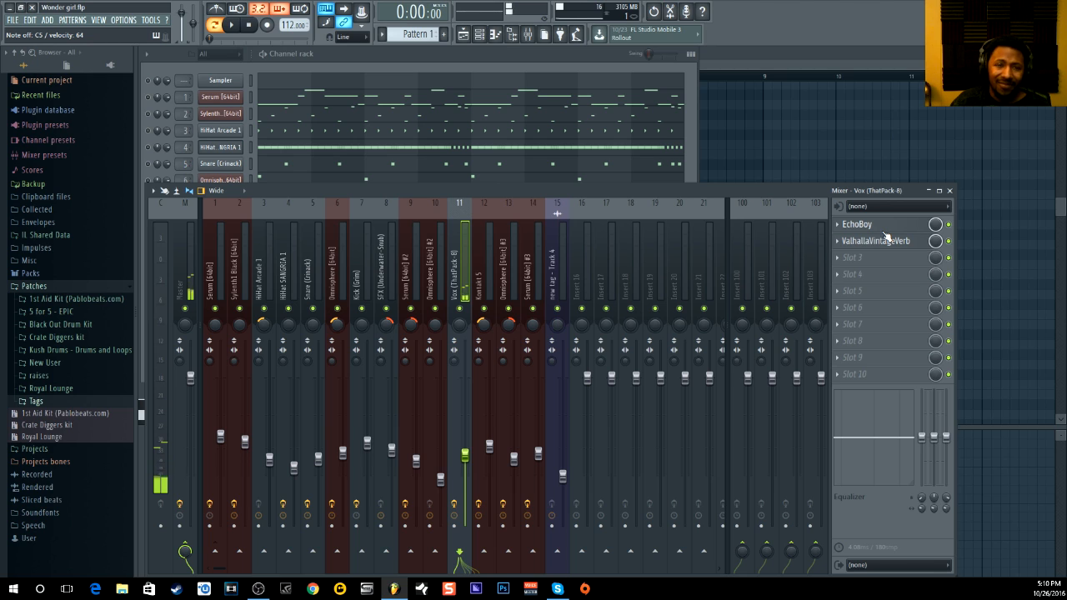
- Compare the Vox (ThatPack-8) sample with EchoBoy and ValhallaVintageVerb bypassed and re-enabled, then return to the channel rack
left_click(331, 63)
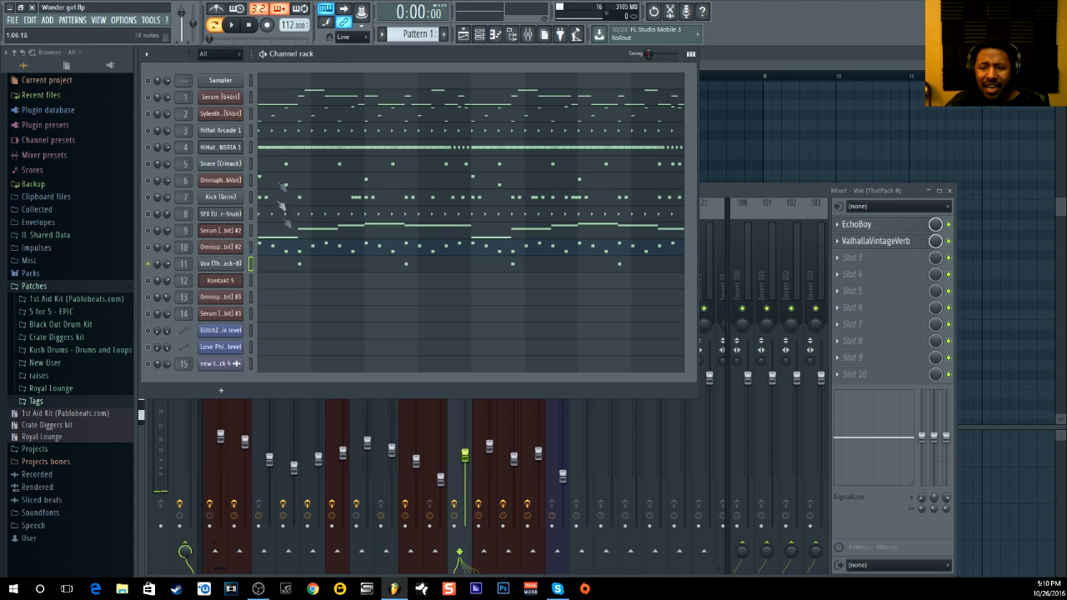
left_click(953, 239)
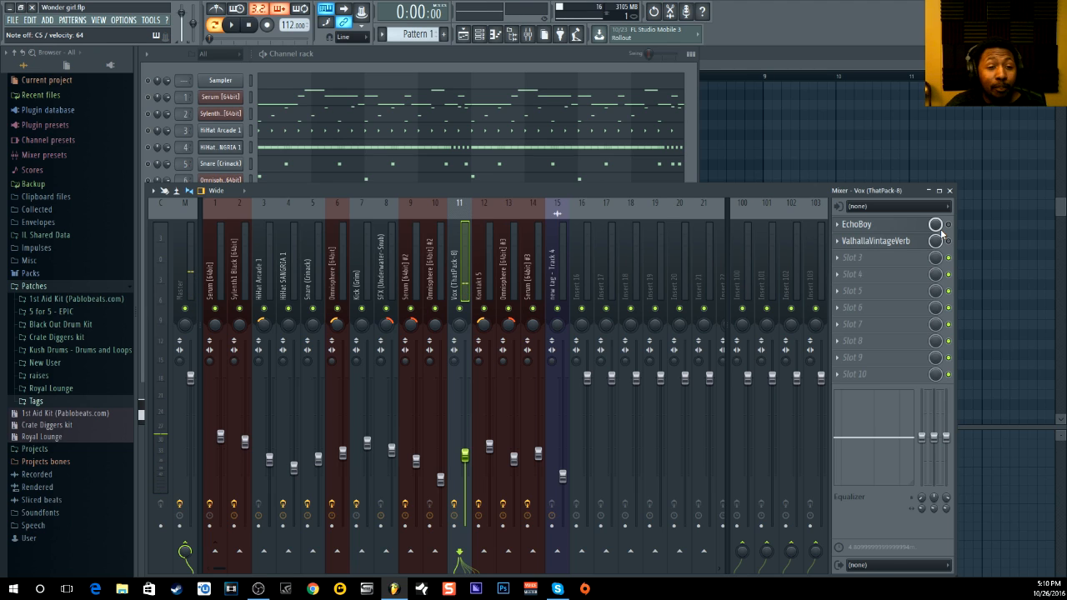
left_click(947, 225)
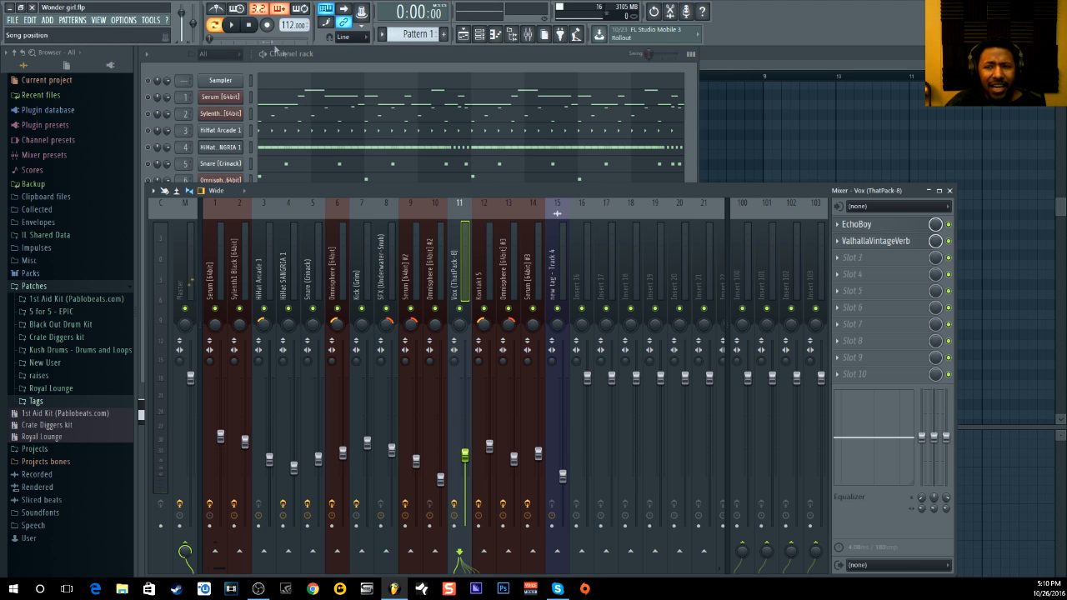
left_click(343, 55)
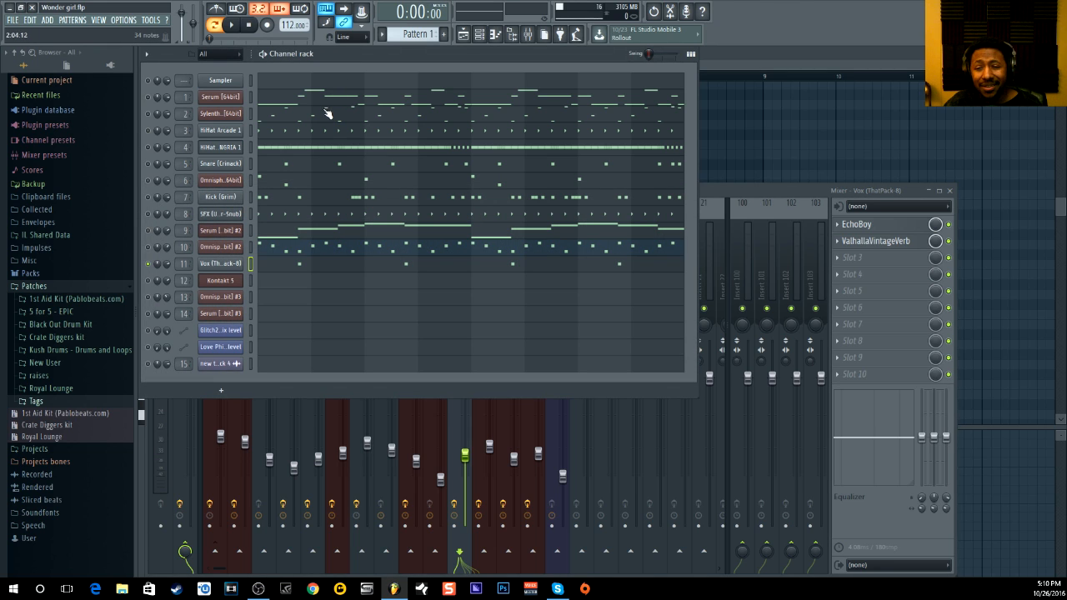
- Solo the SFX (Underwater-Snub) channel and check its mixer track for effects, then return to the channel rack
left_click(149, 214)
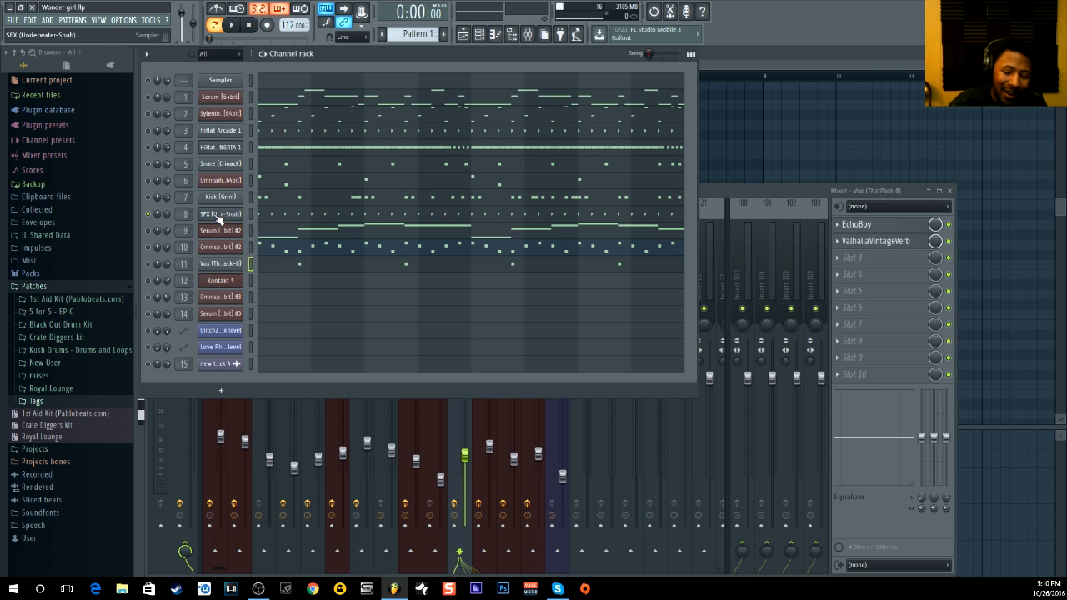
left_click(250, 215)
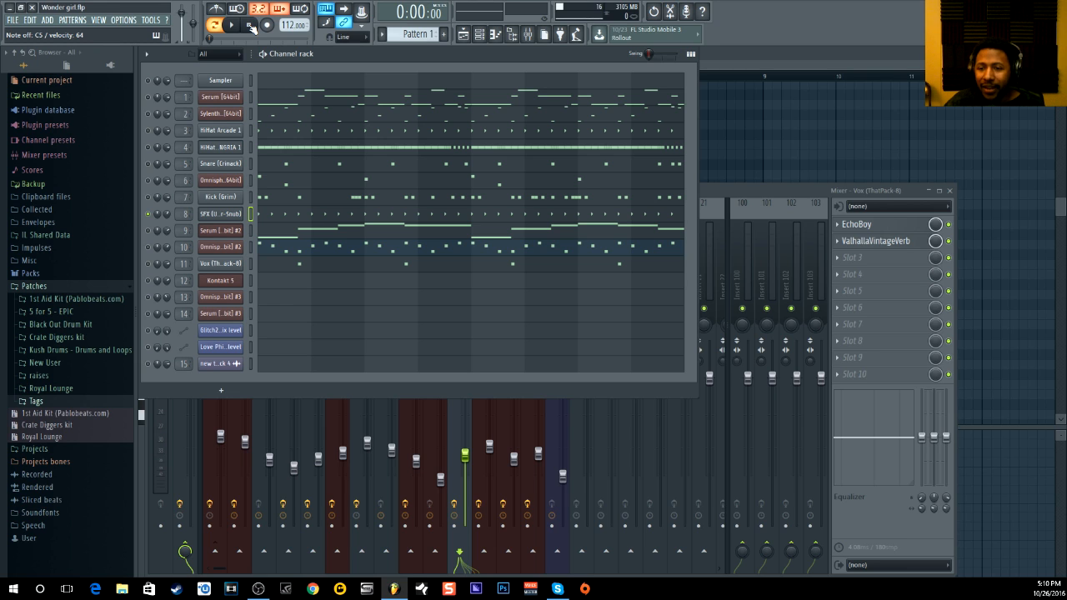
key("F9")
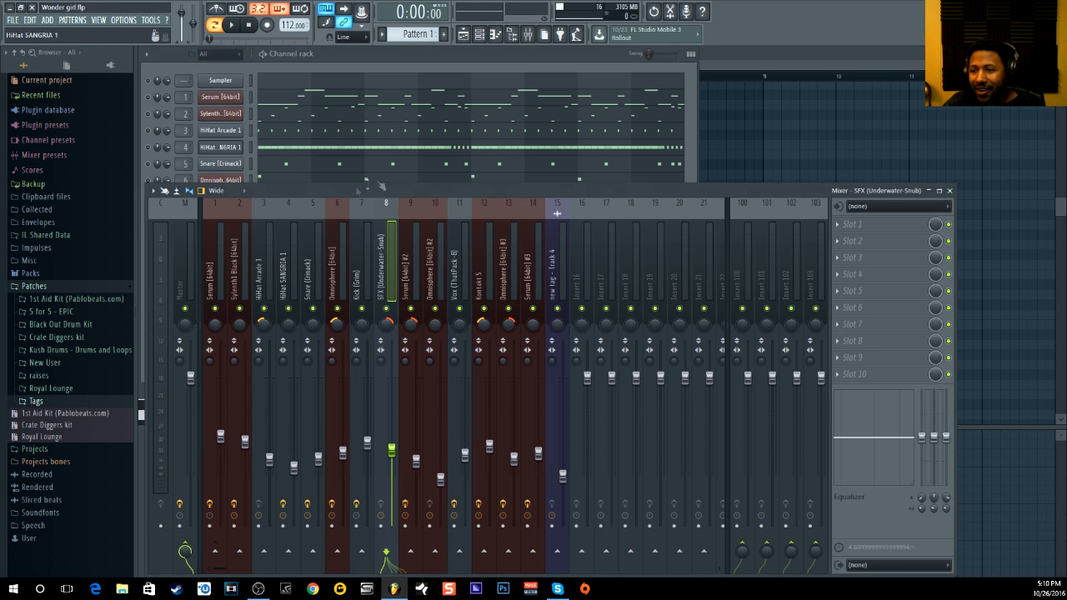
left_click(420, 67)
- Unmute HiHat Arcade 1 and audition it together with the SFX (Underwater-Snub) pattern, checking the SFX mixer track between plays
left_click(149, 131)
left_click(230, 24)
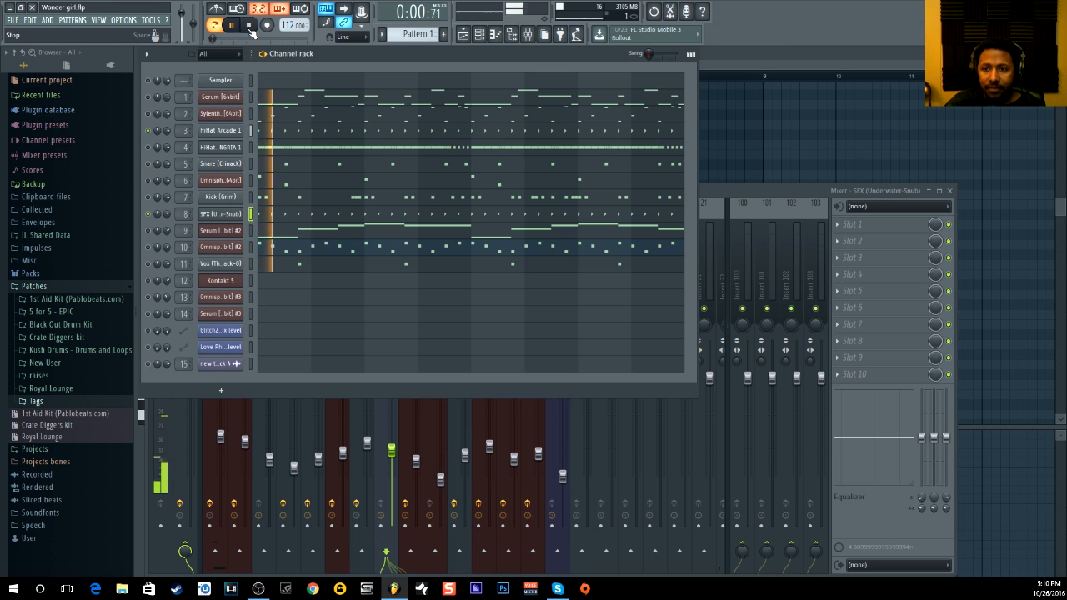
left_click(248, 25)
key("F9")
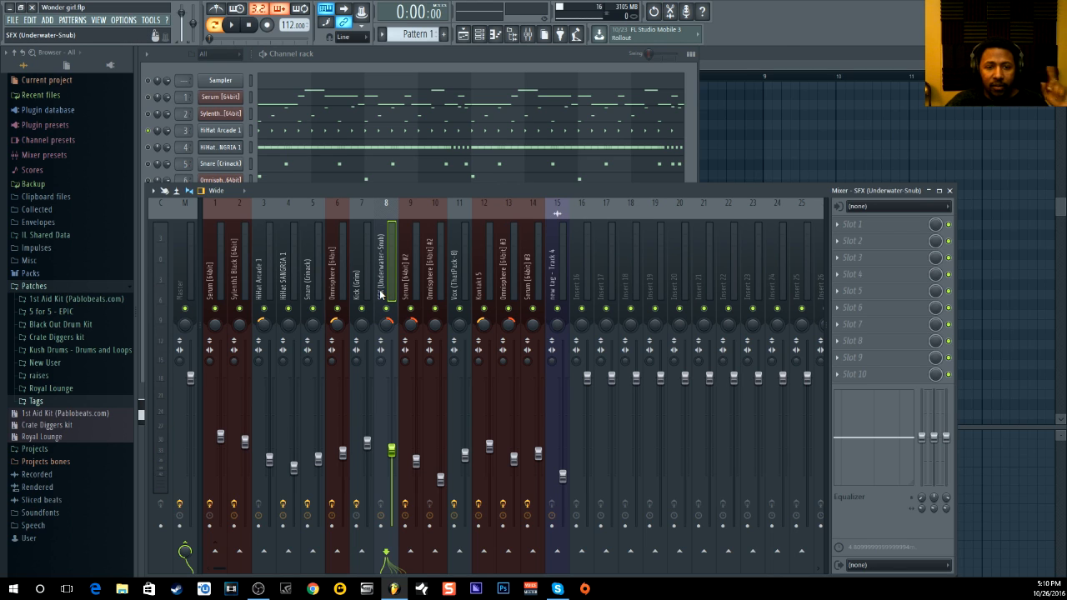
left_click(350, 53)
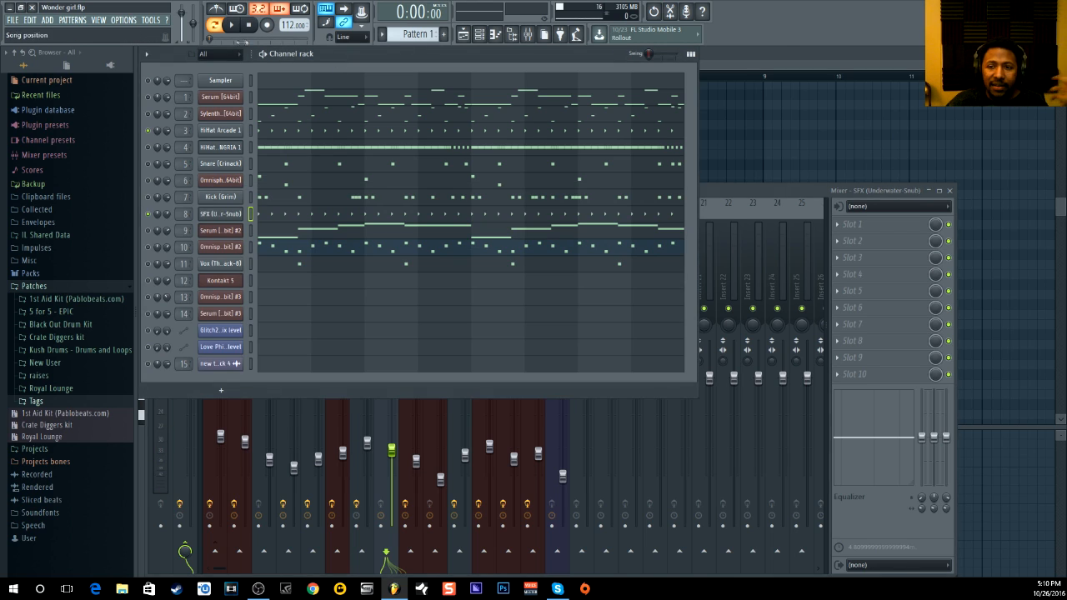
left_click(234, 26)
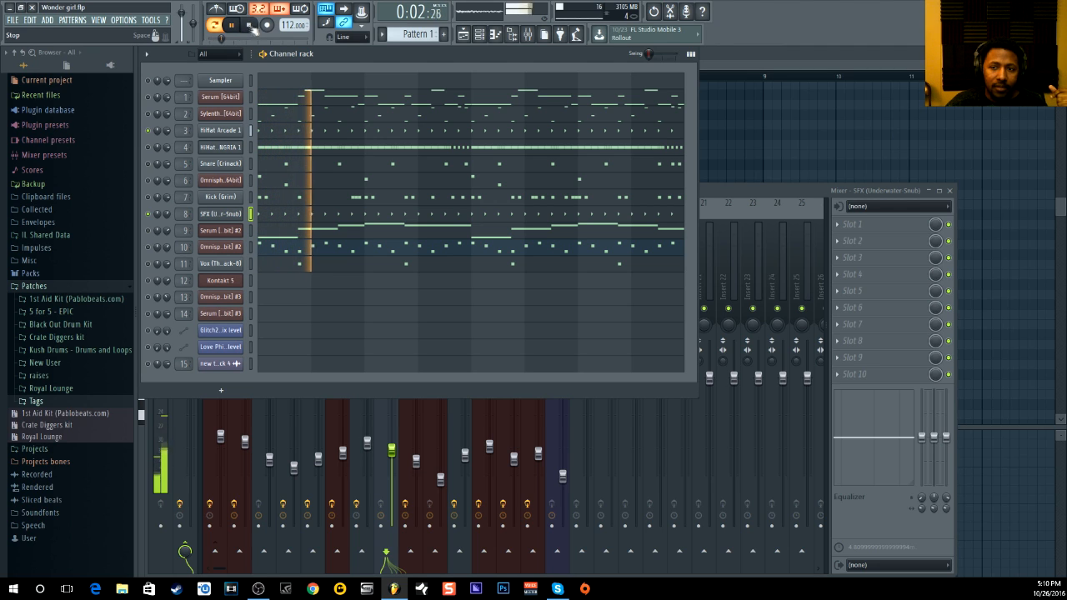
left_click(249, 25)
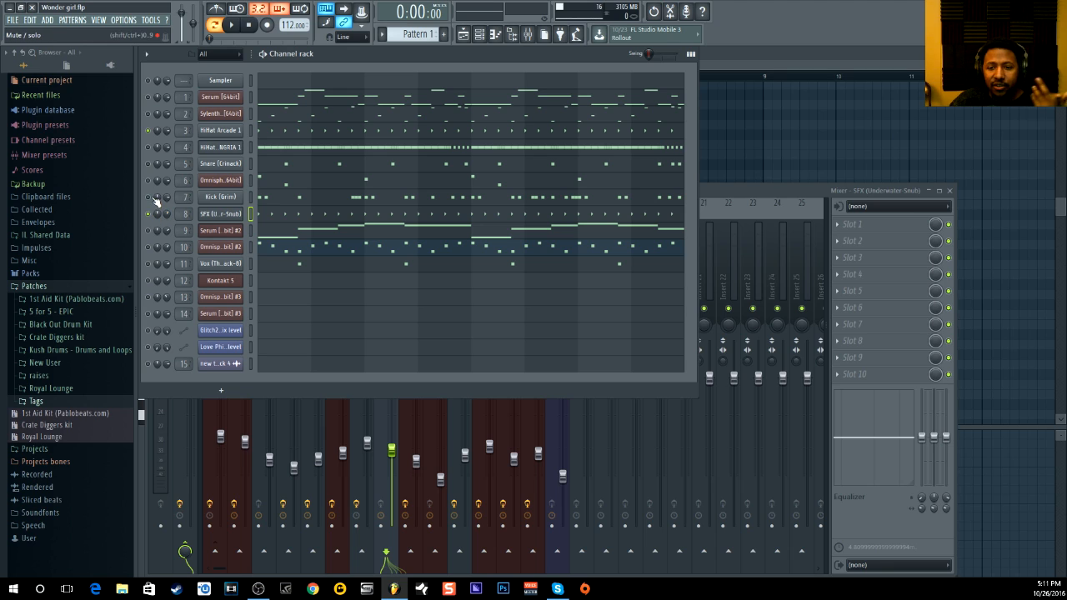
- Examine Fruity parametric EQ 2 and Decapitator on the Kick (Grim) mixer track and compare the kick with Decapitator bypassed and enabled
left_click(251, 197)
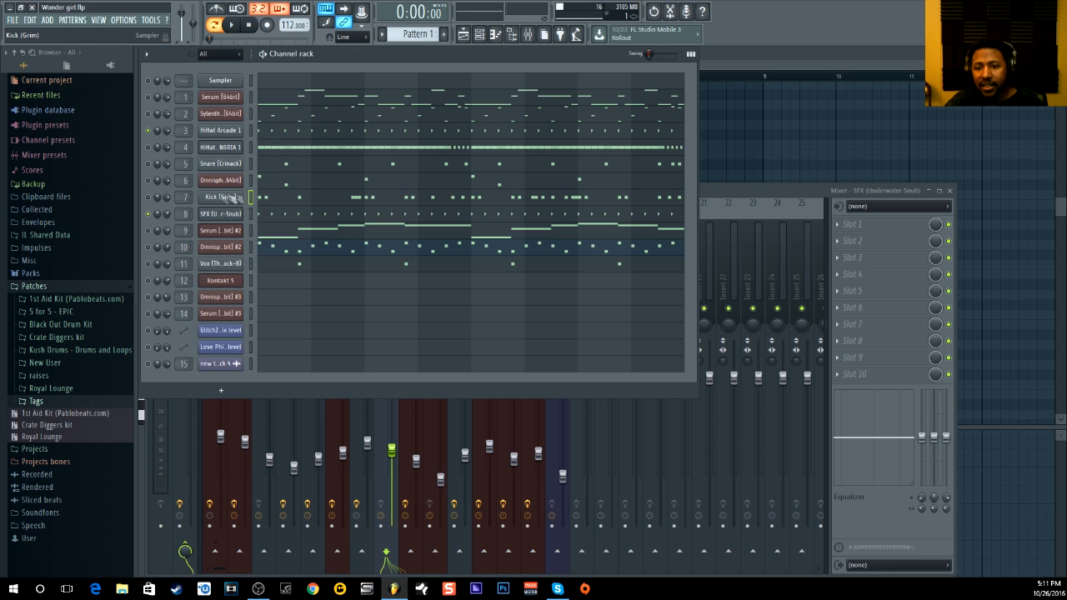
left_click(185, 197)
left_click(883, 225)
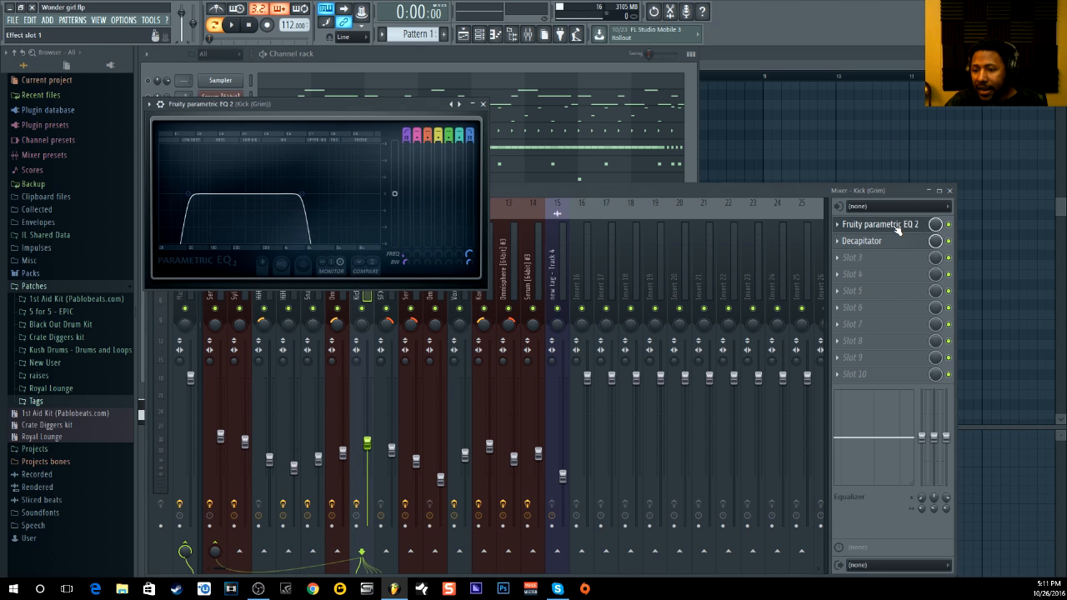
left_click(896, 244)
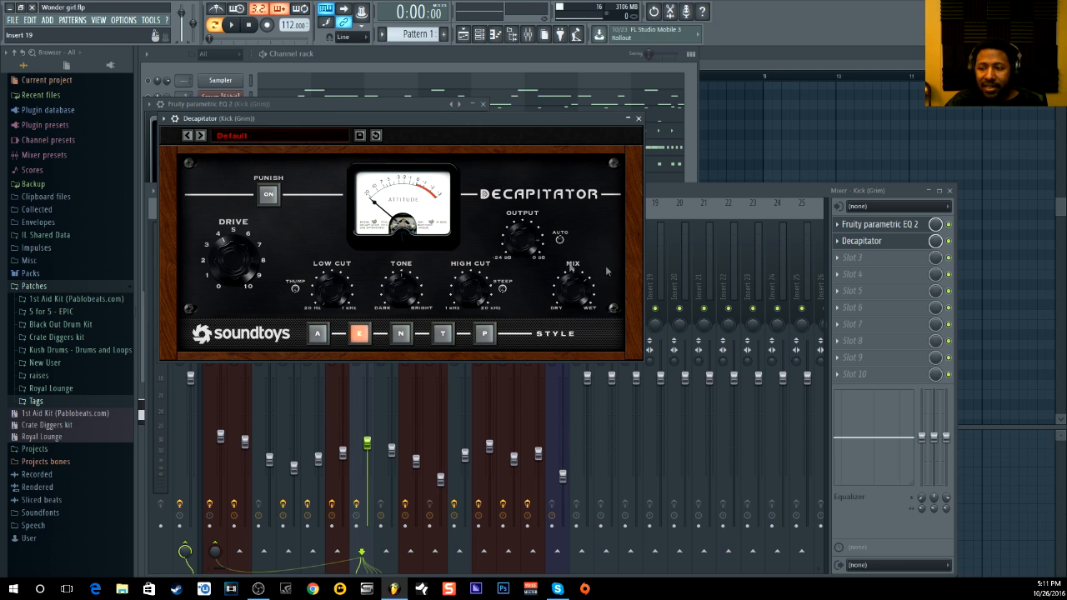
left_click(947, 242)
left_click(948, 242)
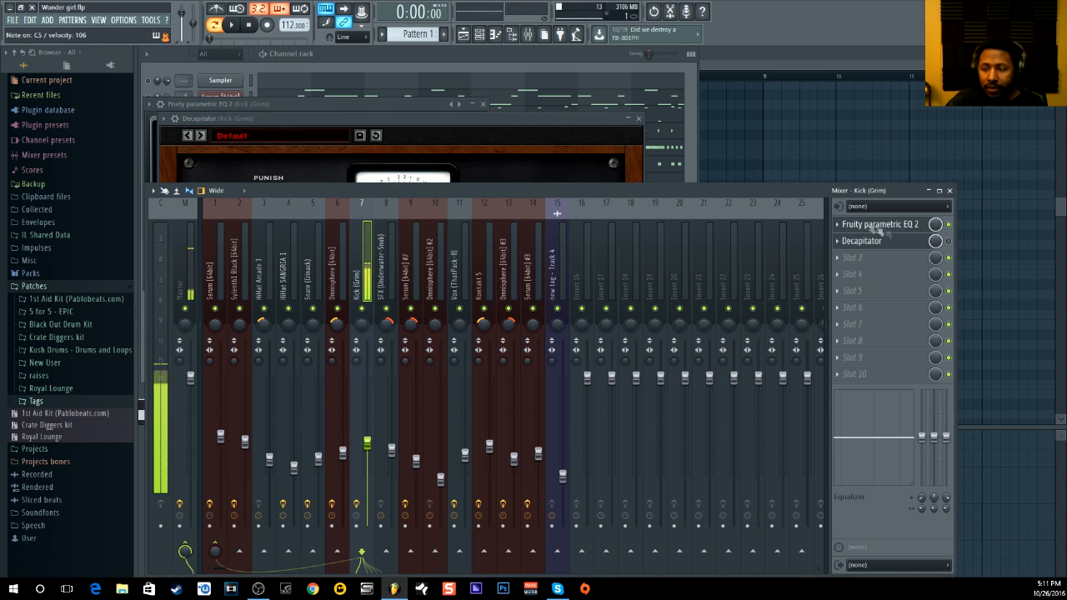
left_click(949, 242)
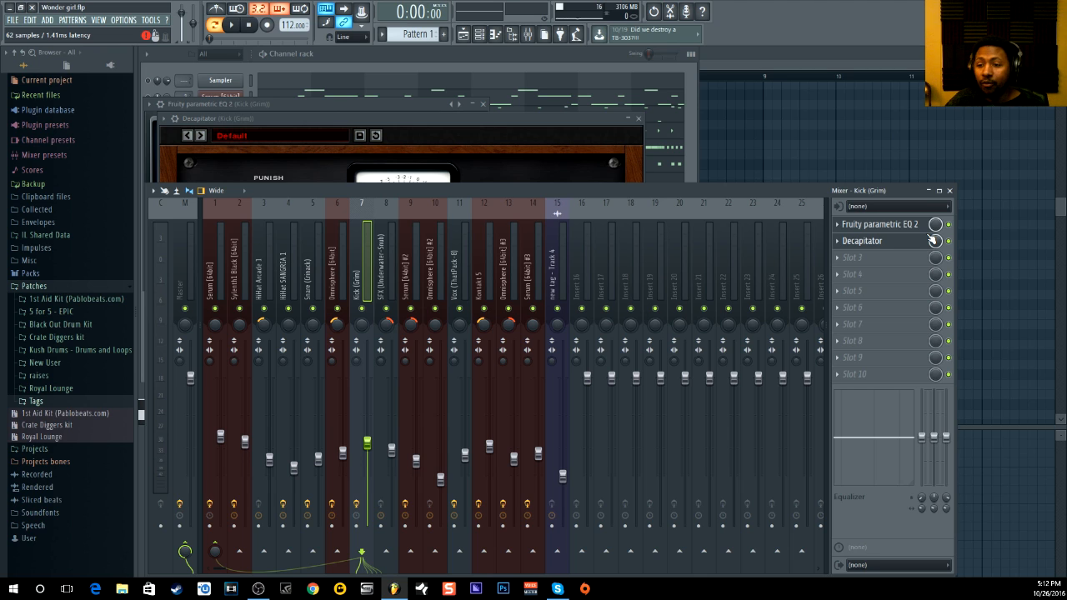
- Unmute HiHat SANGRIA 1, Snare (Crinack) and Vox (ThatPack-8), then audition the drum and vocal channels together twice
left_click(468, 58)
left_click(147, 147)
left_click(148, 163)
left_click(148, 180)
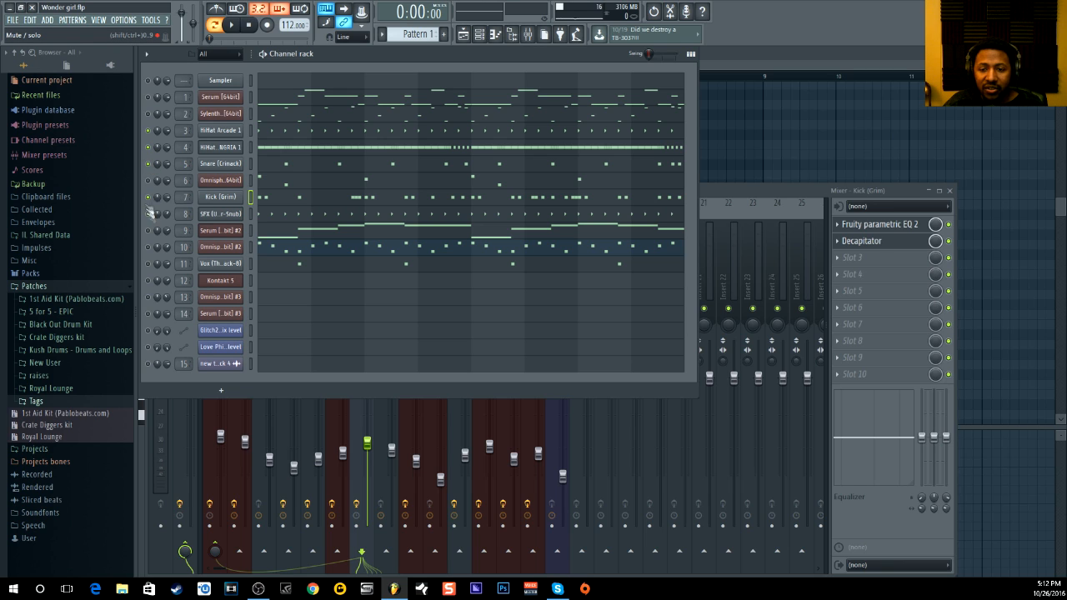
left_click(147, 264)
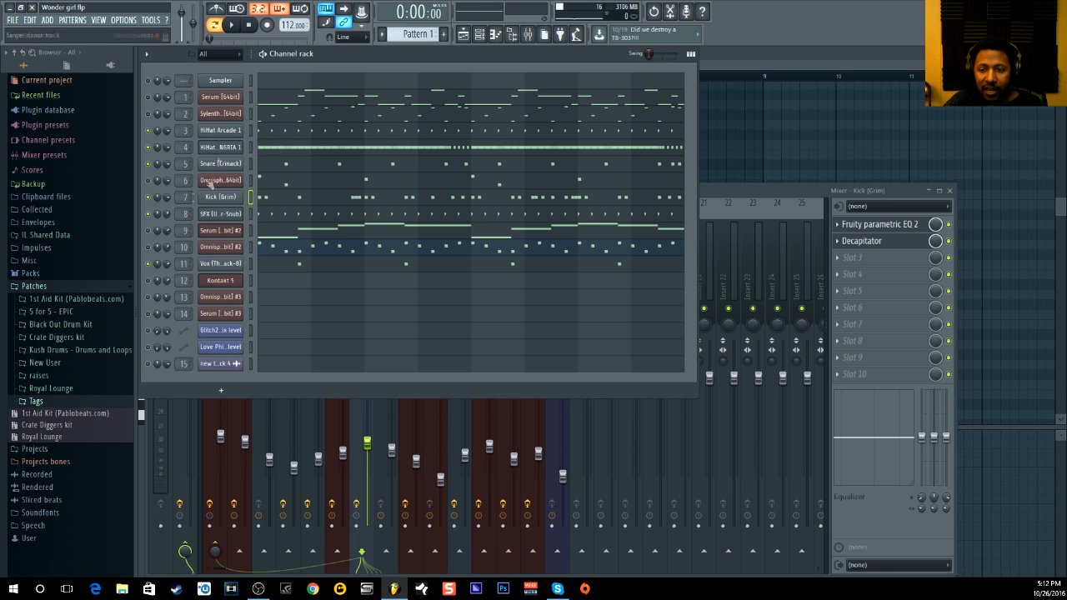
left_click(233, 25)
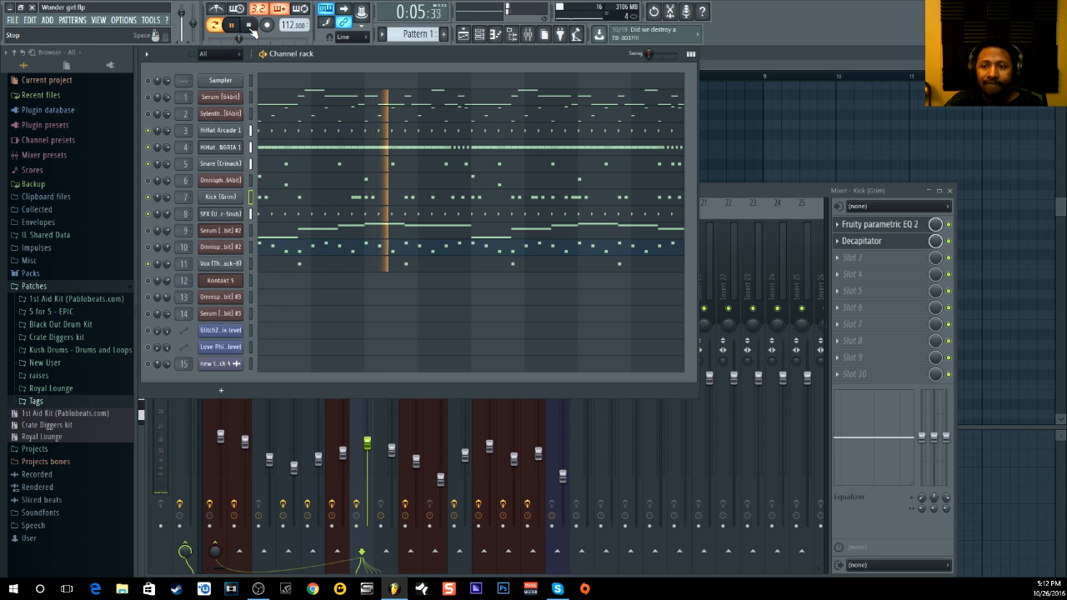
left_click(250, 27)
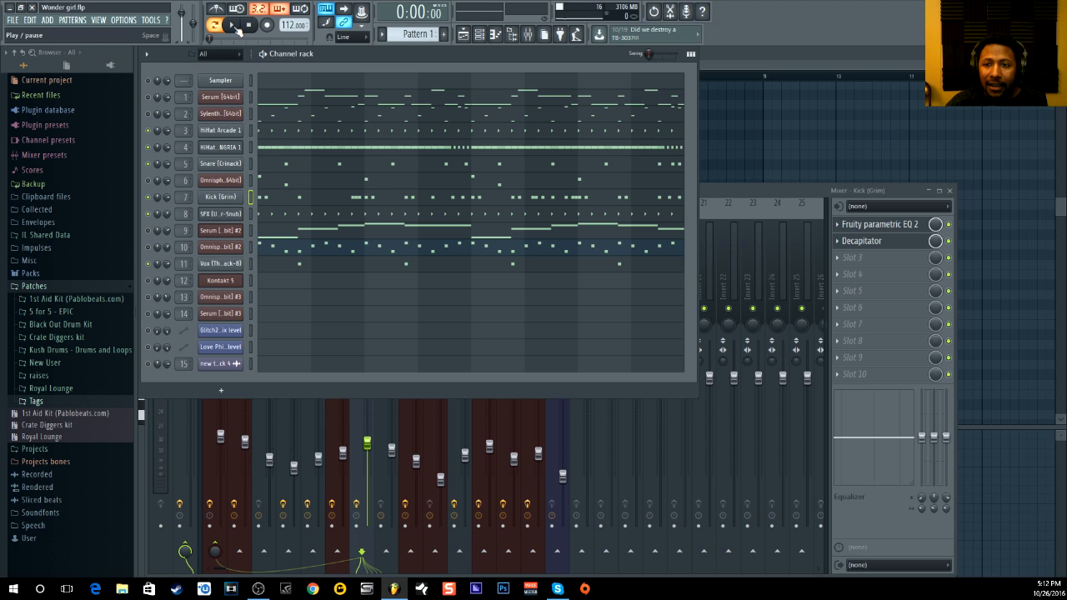
left_click(236, 27)
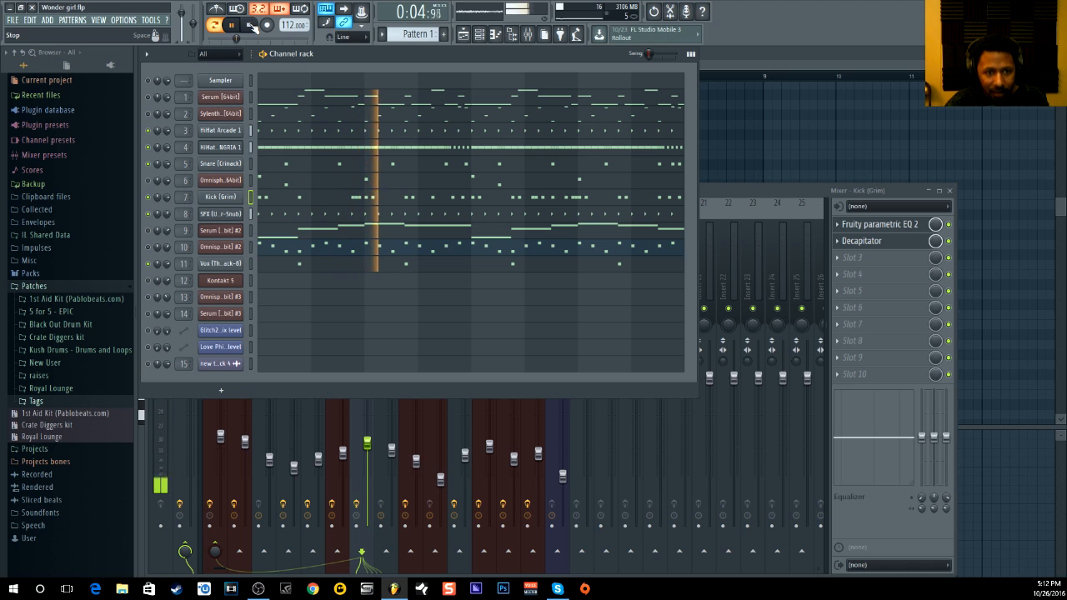
left_click(251, 26)
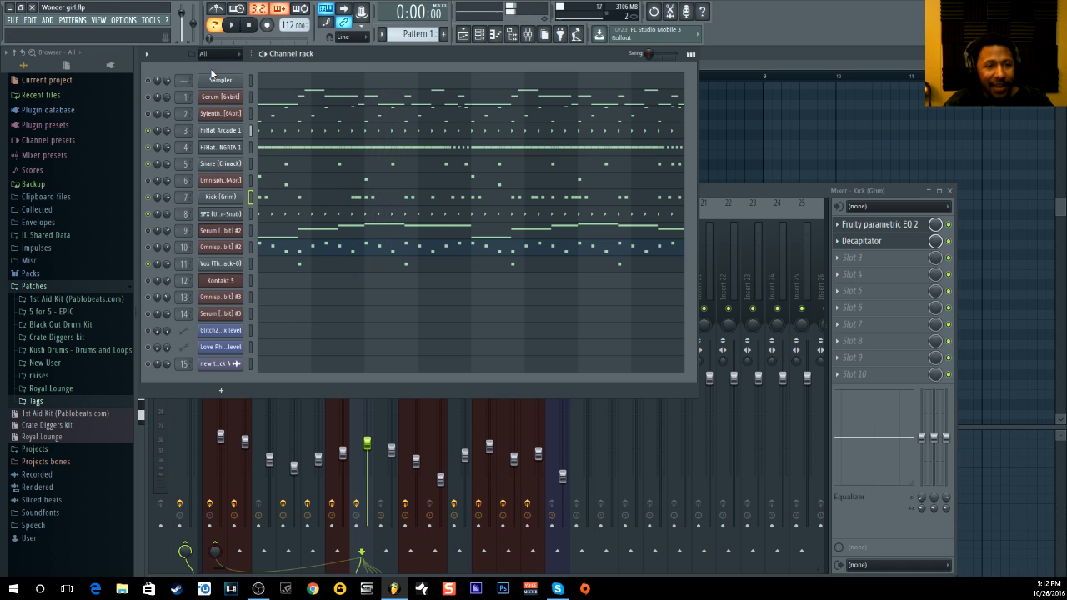
- Unmute the first Serum channel and audition it together with the drum and vocal channels
left_click(150, 98)
left_click(231, 26)
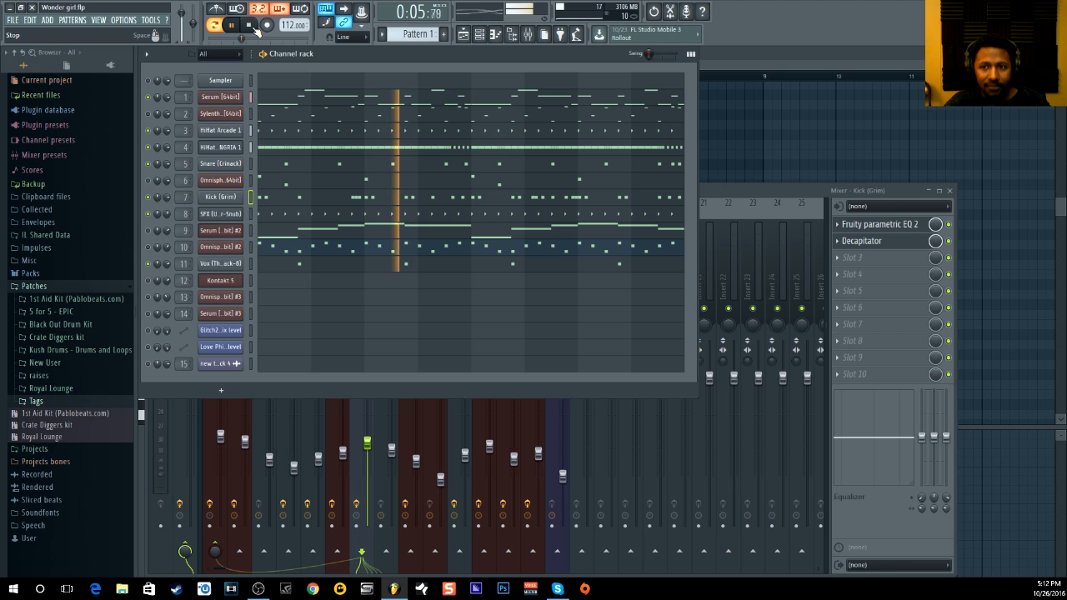
left_click(252, 25)
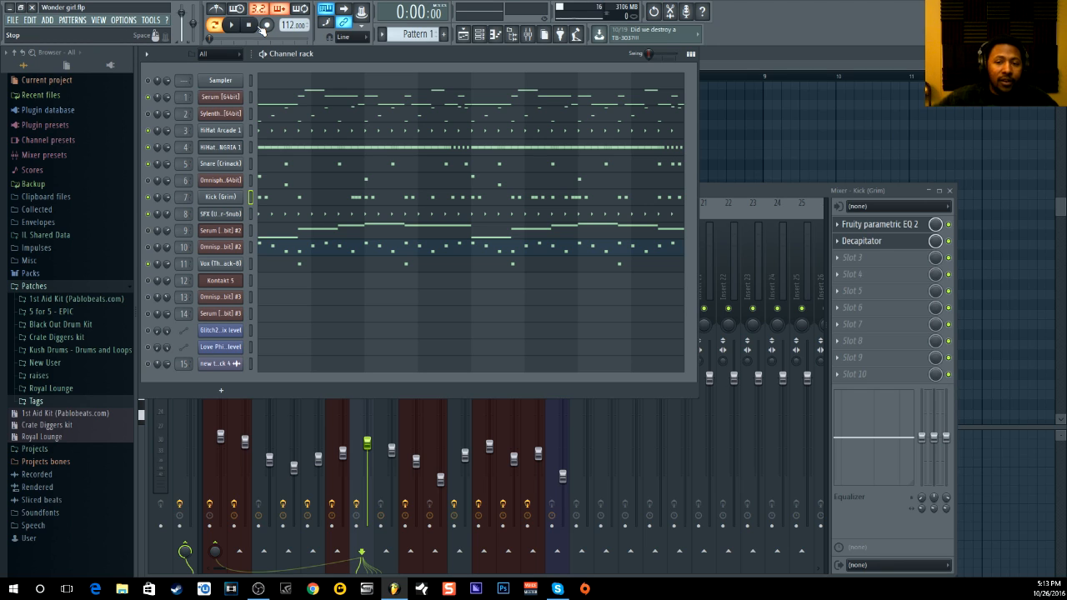
left_click(231, 25)
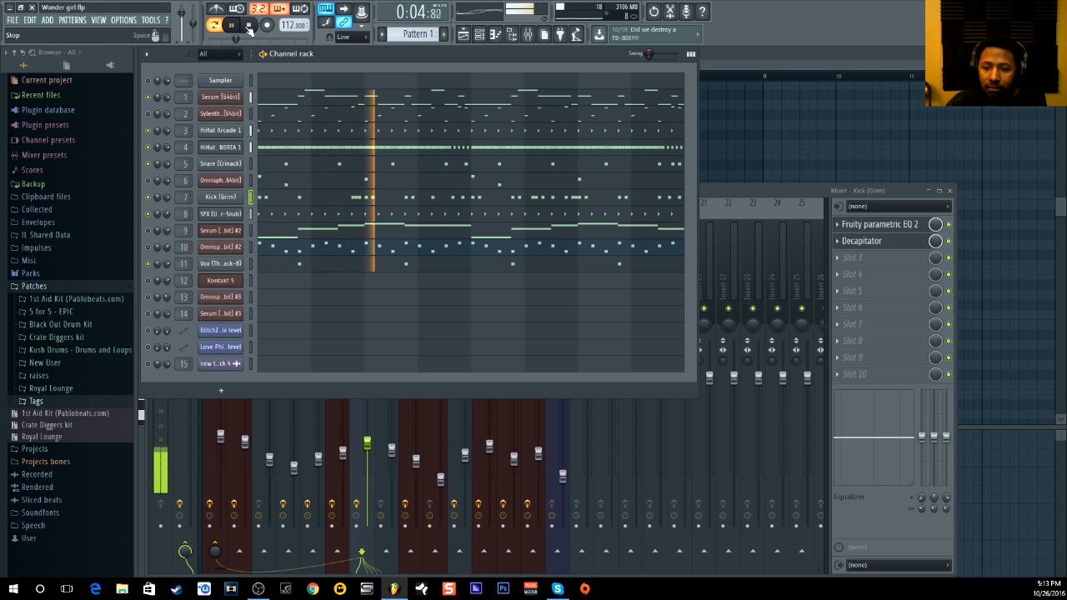
left_click(247, 26)
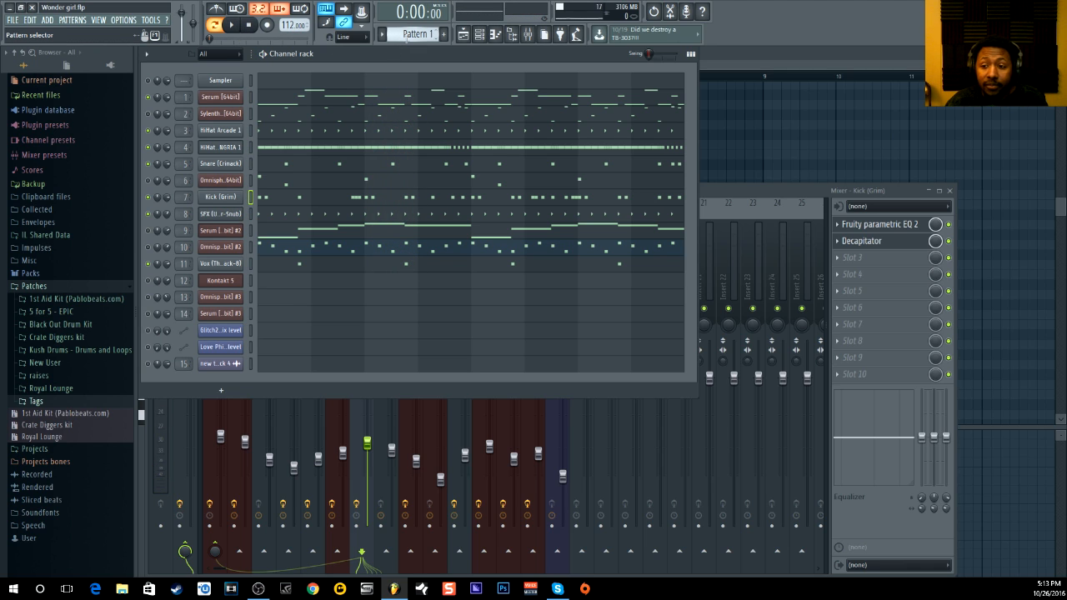
- Switch to Pattern 15 and check the effects on the Kontakt 5 and Omnisphere #3 mixer tracks
scroll(406, 34, "down", 4)
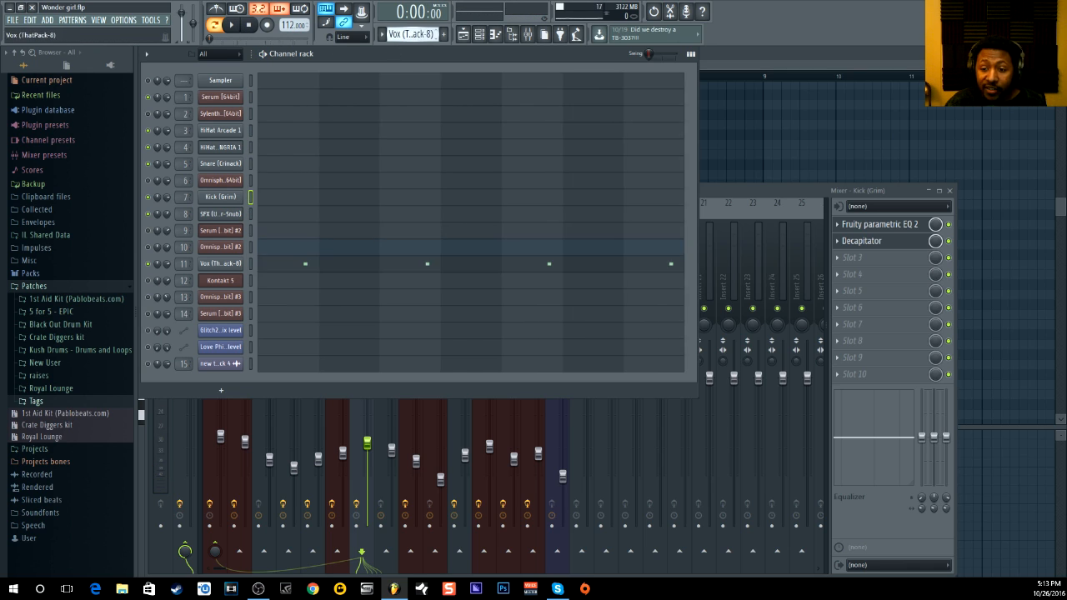
scroll(407, 34, "down", 3)
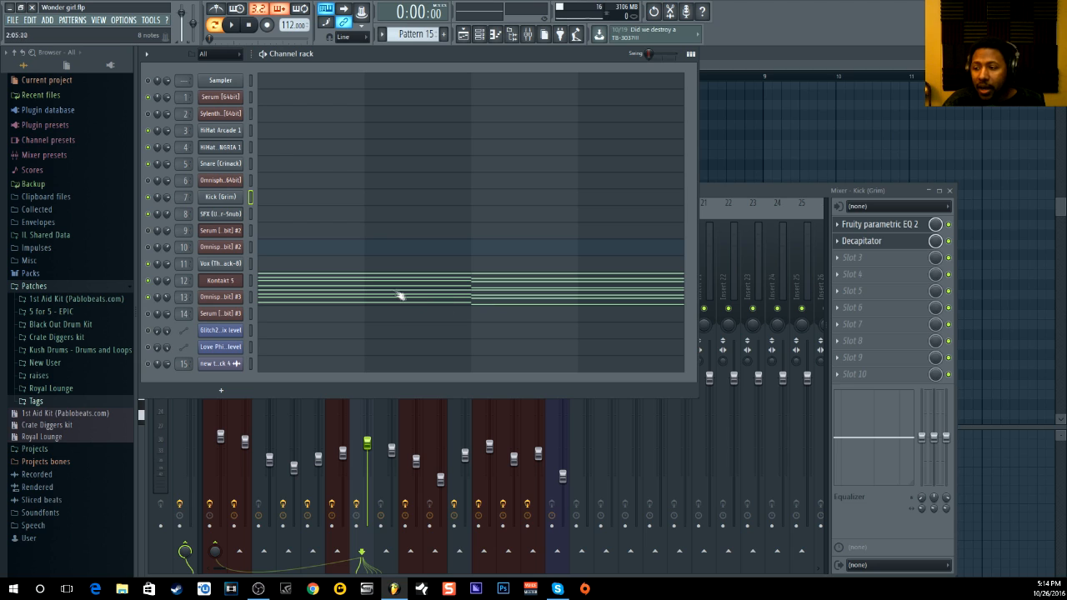
double_click(184, 282)
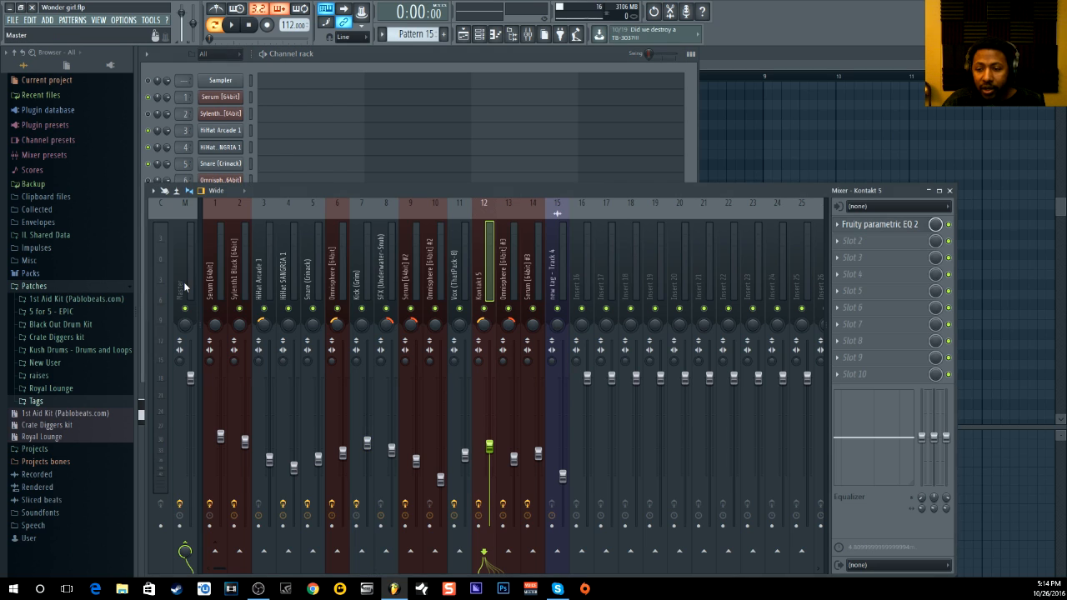
left_click(502, 266)
left_click(479, 33)
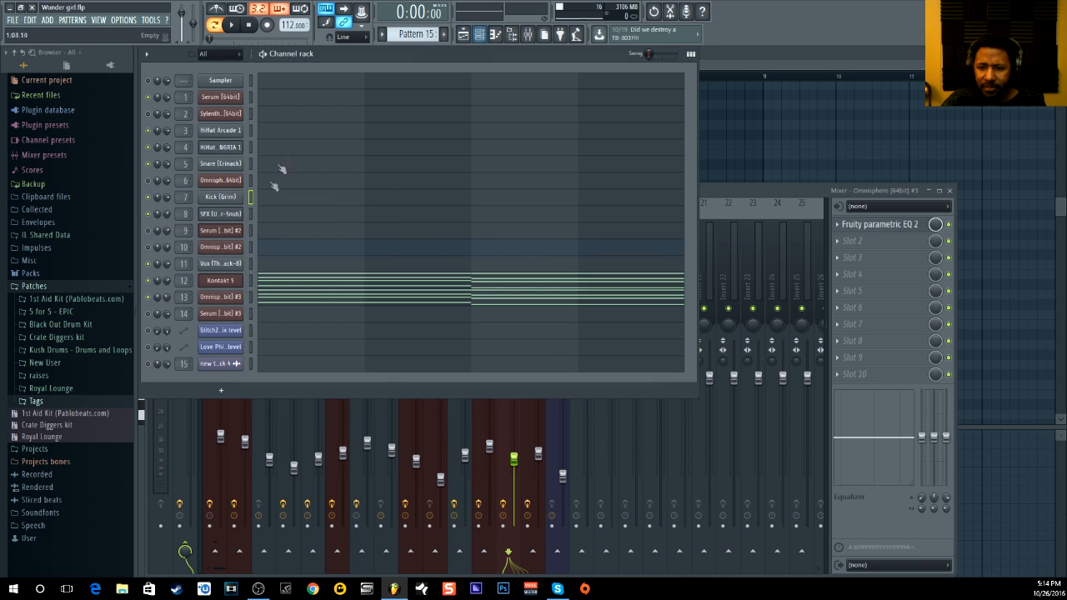
- Solo the Kontakt 5 channel and audition its part in Pattern 15
right_click(149, 281)
left_click(160, 285)
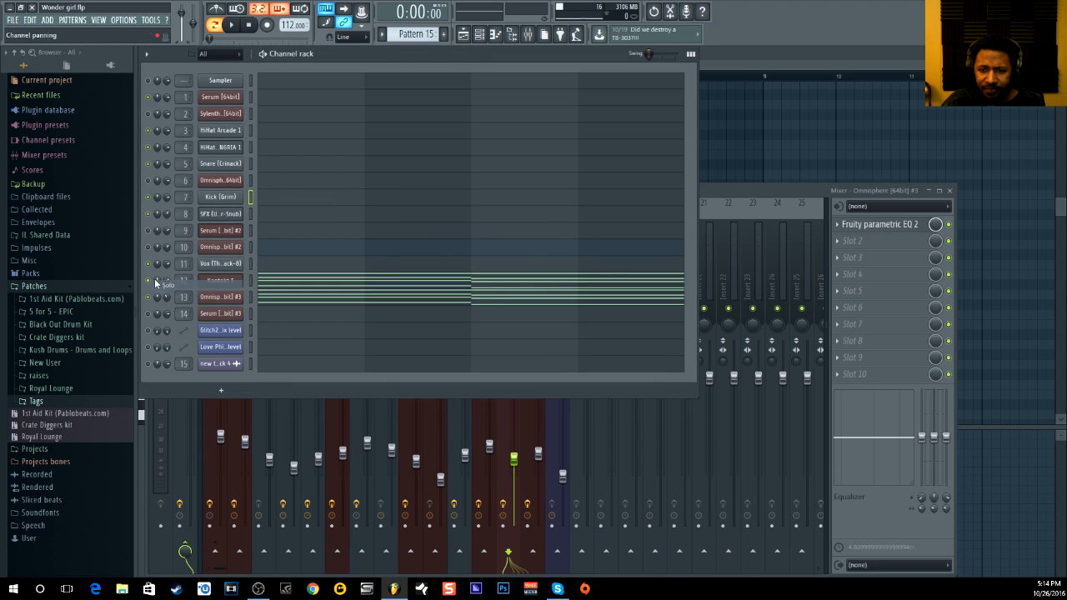
left_click(239, 26)
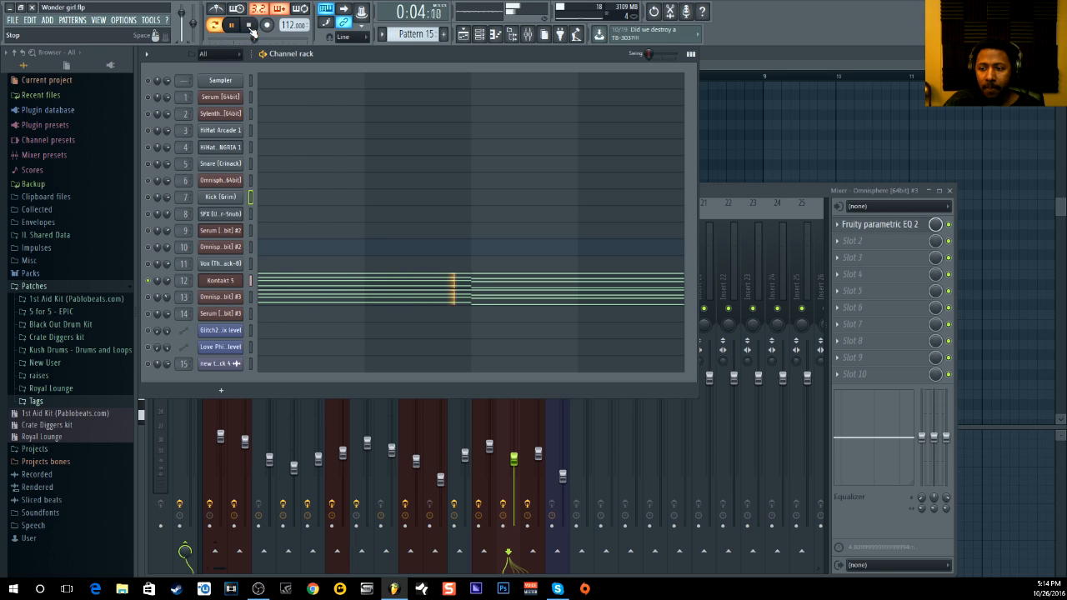
left_click(250, 26)
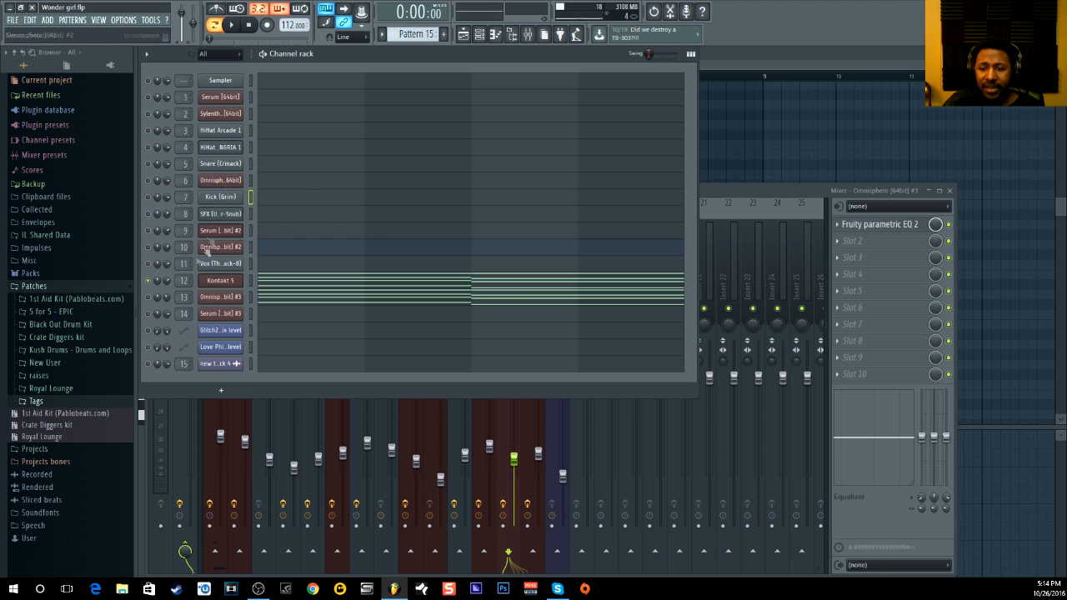
- Audition the Omnisphere #3 channel on its own, and again with Kontakt 5 unmuted alongside it
left_click(149, 281)
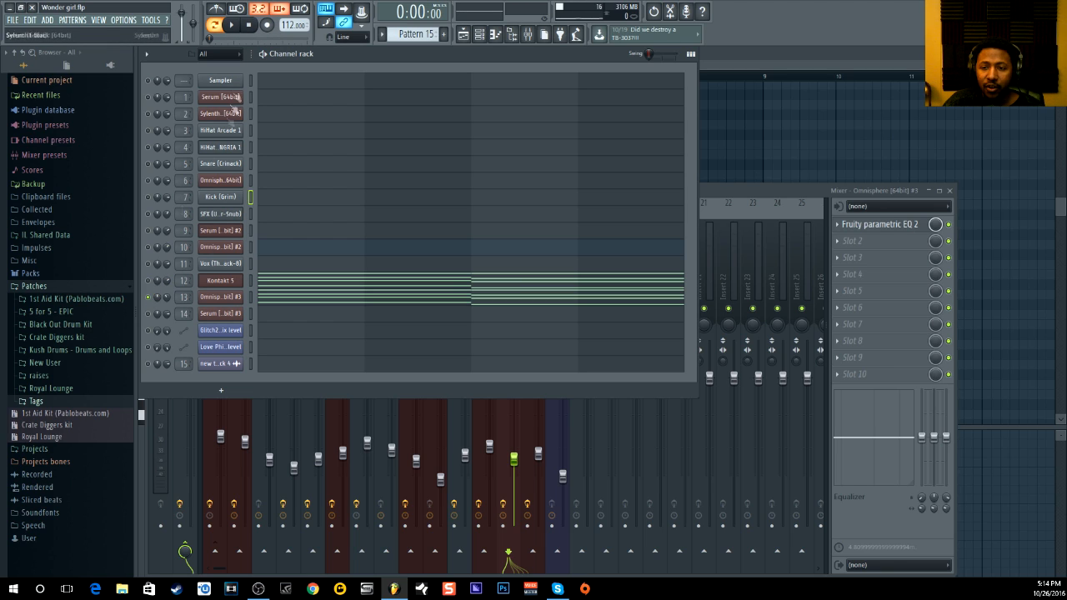
left_click(233, 27)
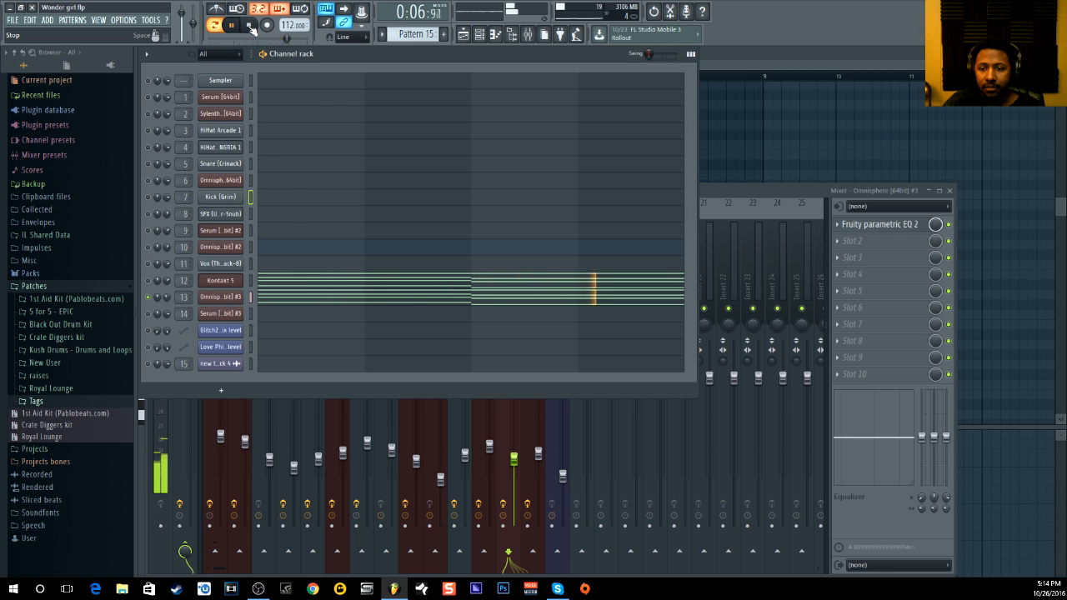
left_click(250, 25)
left_click(148, 280)
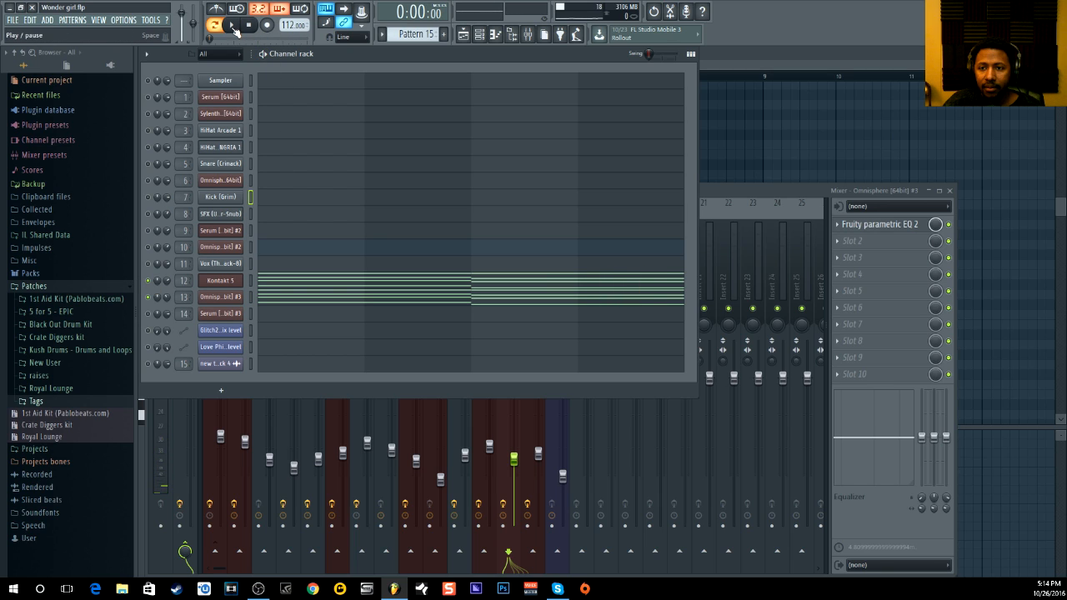
left_click(233, 26)
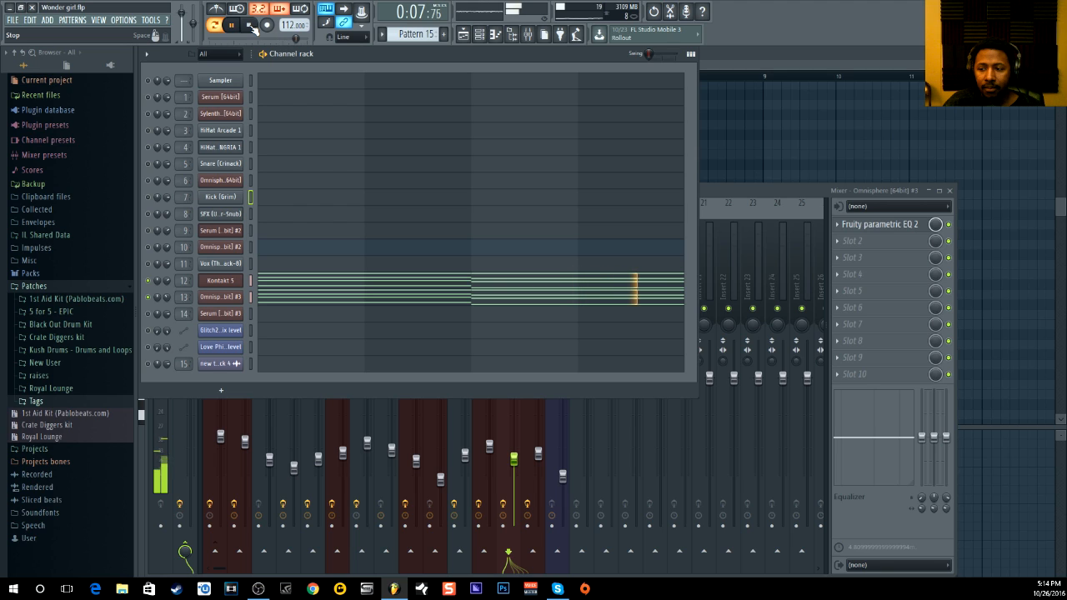
left_click(252, 26)
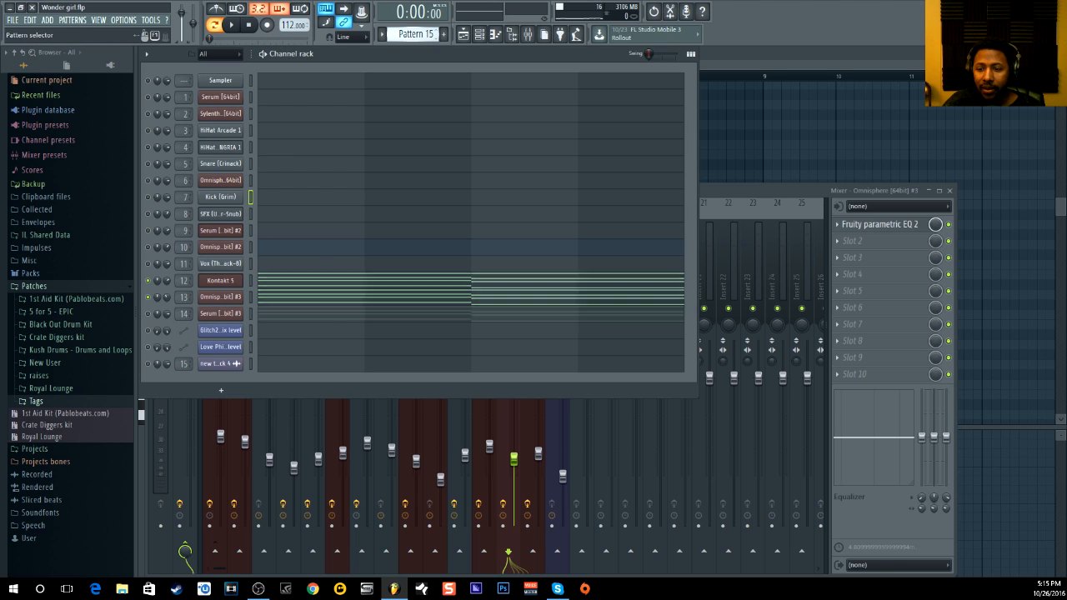
- Switch to Pattern 16, check the LEAD - Evolution preset and arpeggiator settings of Serum #3, and audition it
scroll(429, 35, "up", 1)
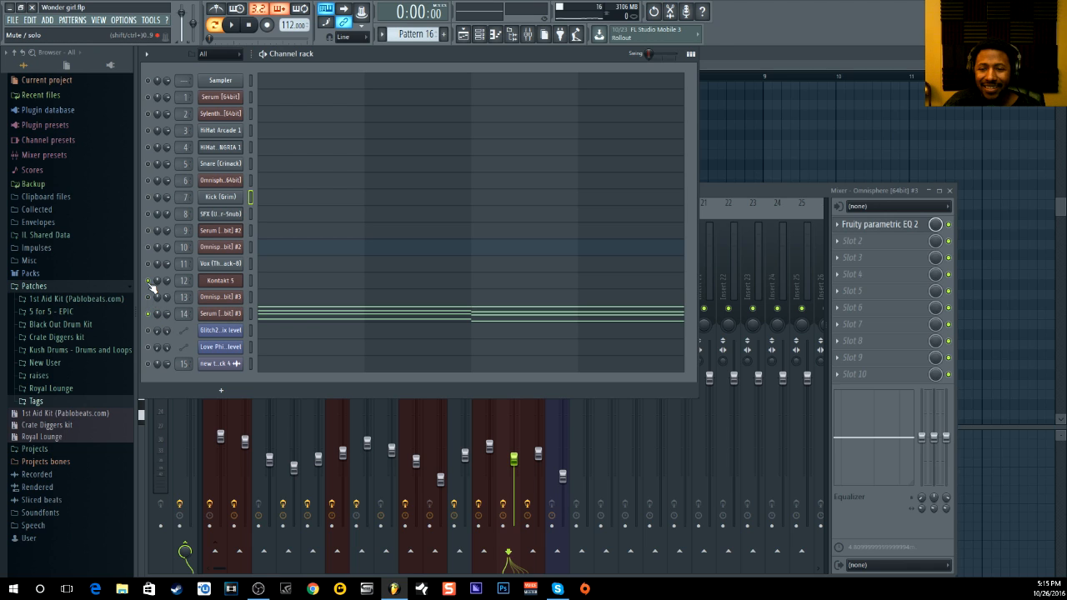
left_click(213, 313)
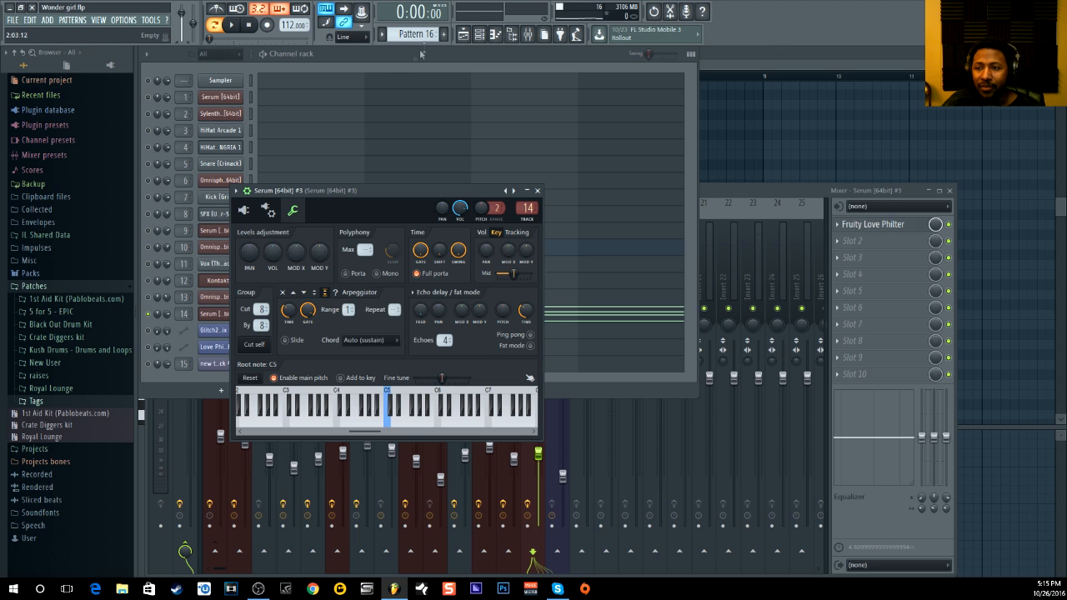
left_click(483, 35)
left_click(229, 314)
left_click(228, 314)
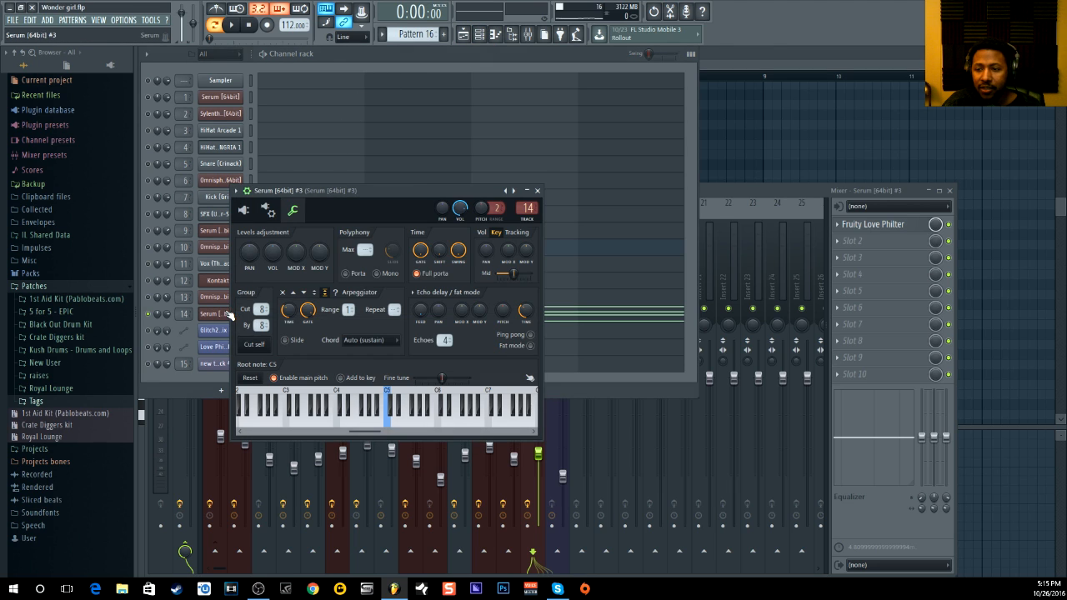
left_click(243, 210)
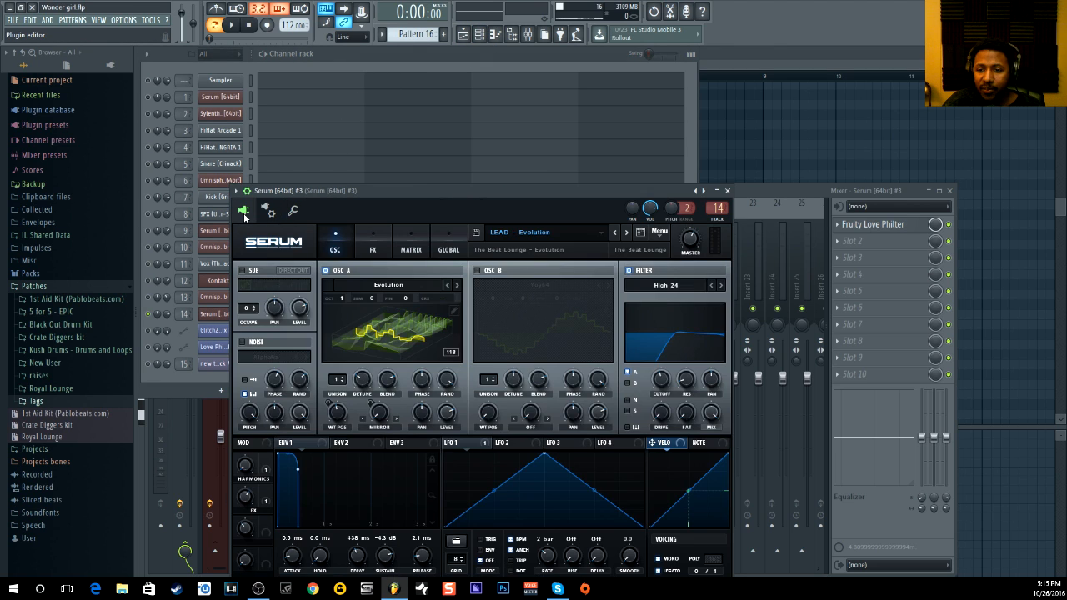
left_click(300, 213)
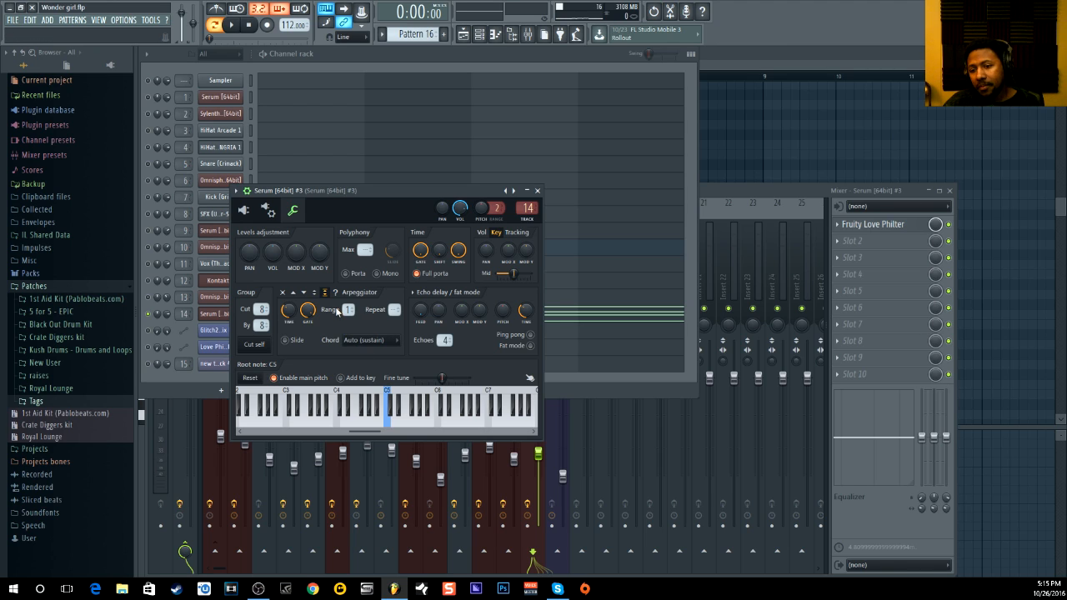
left_click(233, 29)
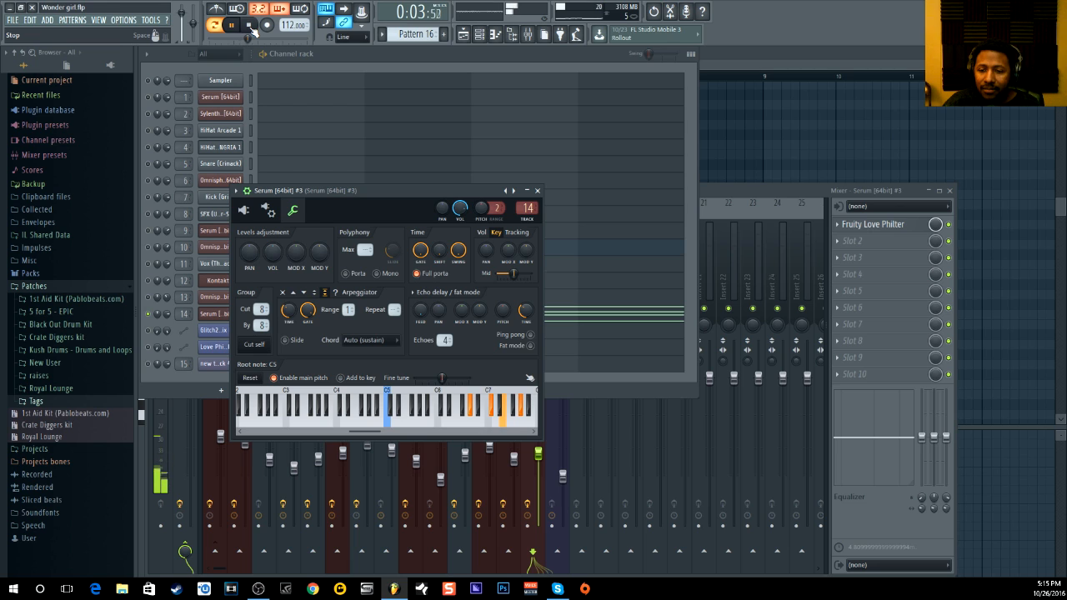
left_click(249, 26)
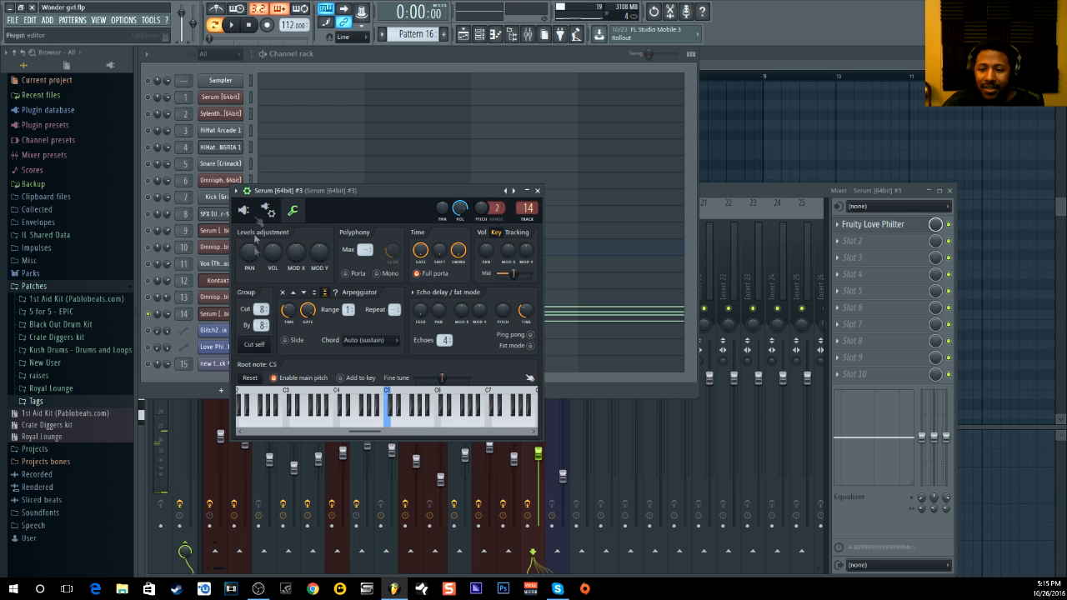
- Check the Fruity Love Philter effect on the Serum #3 mixer track and close it
double_click(184, 314)
left_click(871, 224)
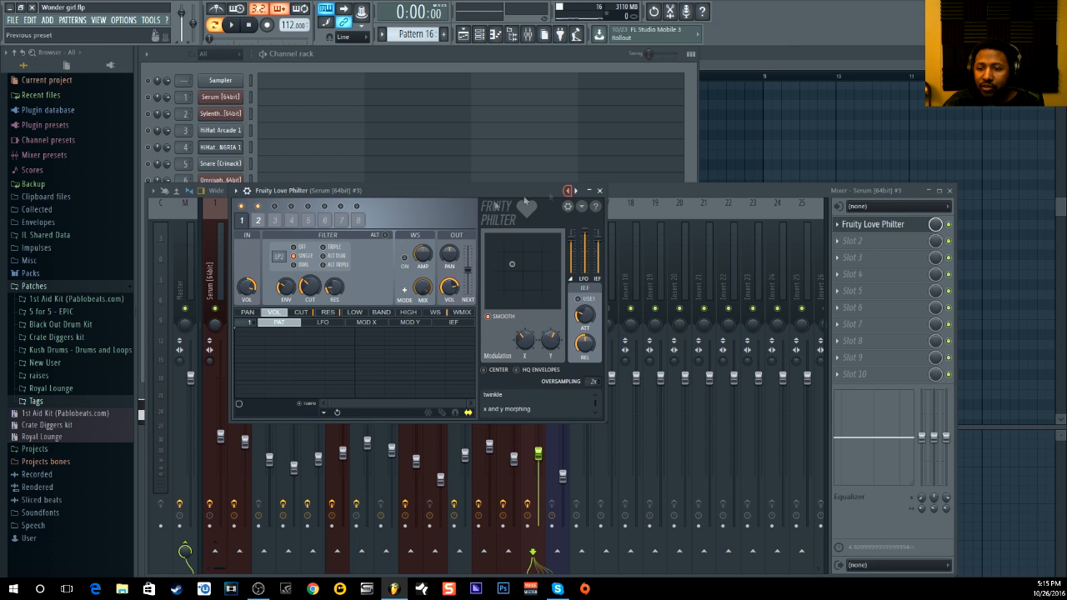
left_click(599, 190)
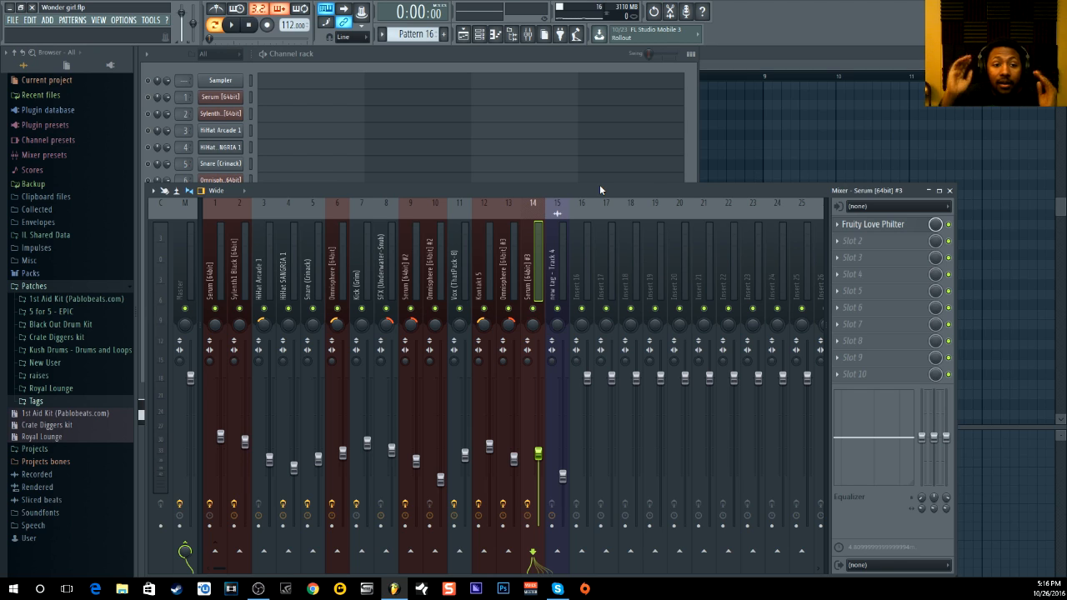
- Bring up the Playlist and toggle solo on the Sampler channel on and off to re-enable all channels
left_click(745, 54)
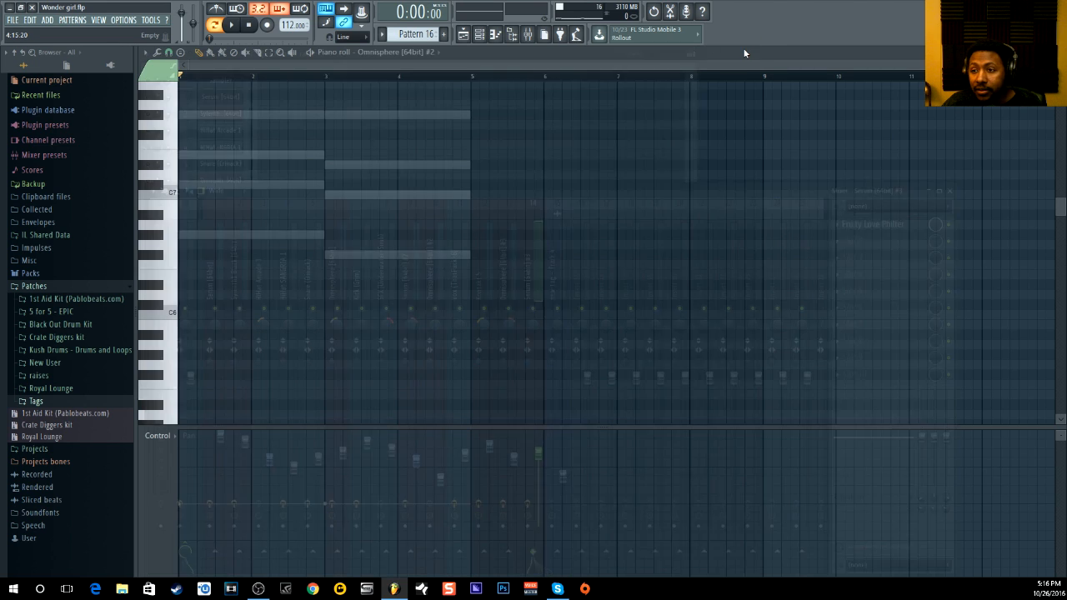
left_click(464, 35)
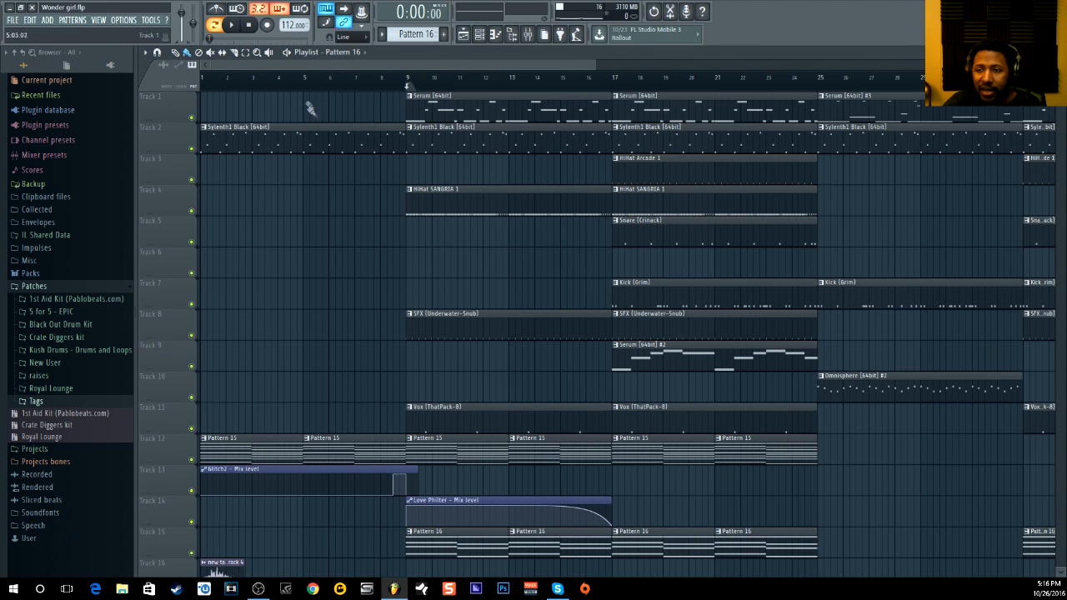
left_click(478, 33)
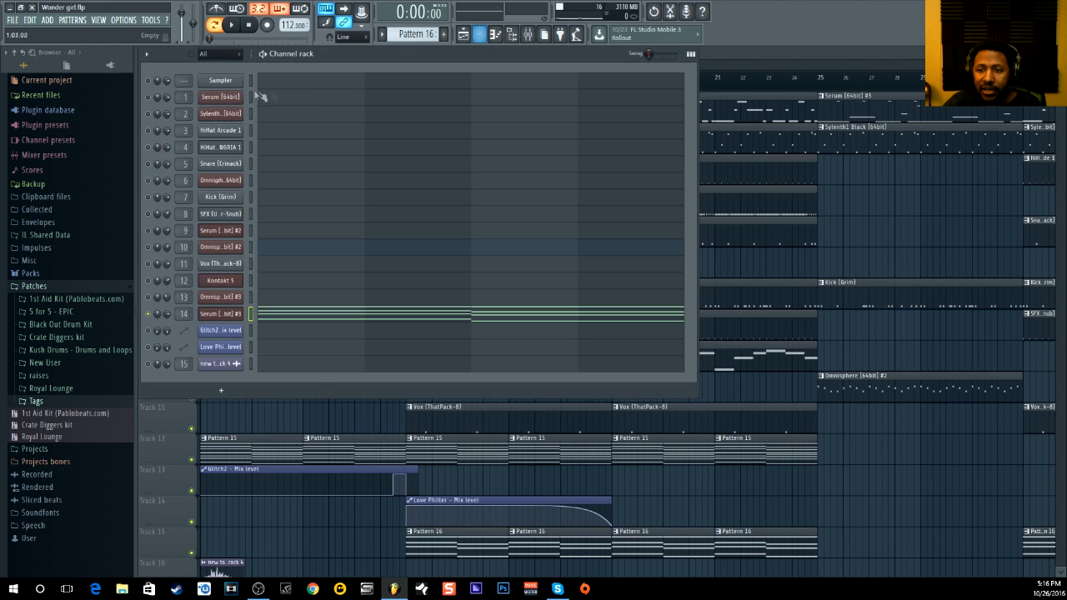
right_click(148, 81)
left_click(149, 86)
right_click(149, 82)
left_click(151, 87)
left_click(735, 55)
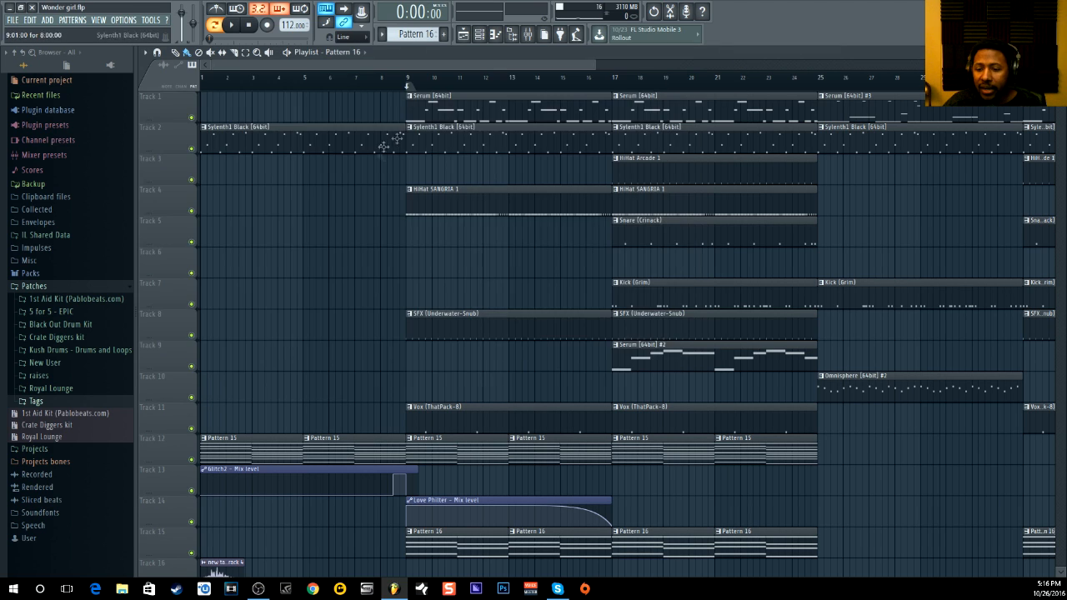
- Switch playback to song mode and audition the arrangement from just before bar 8, where the Glitch2 mix level automation rises
scroll(385, 143, "down", 2)
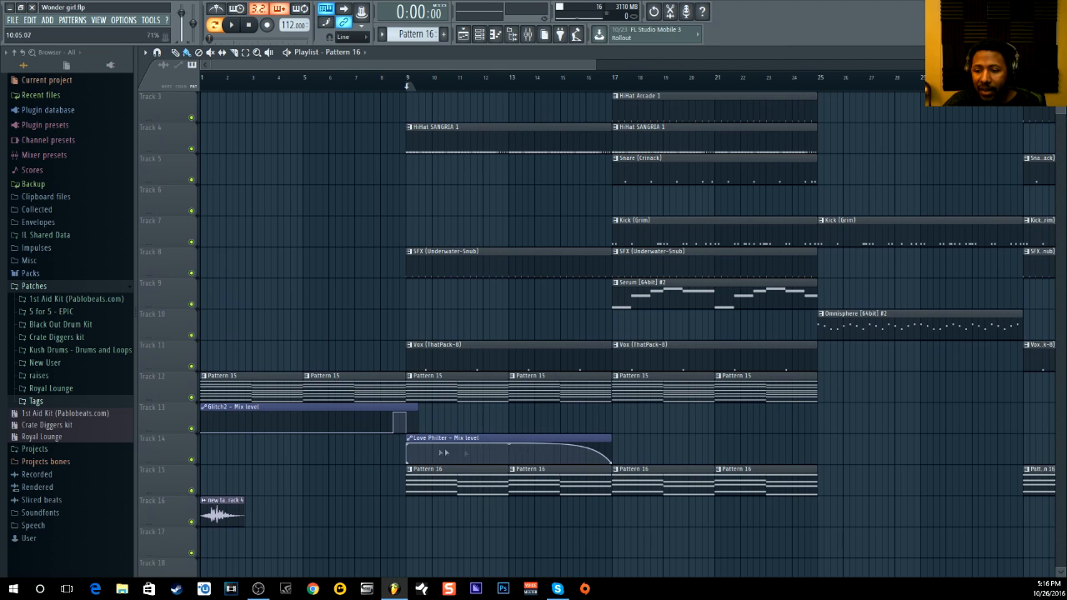
key("space")
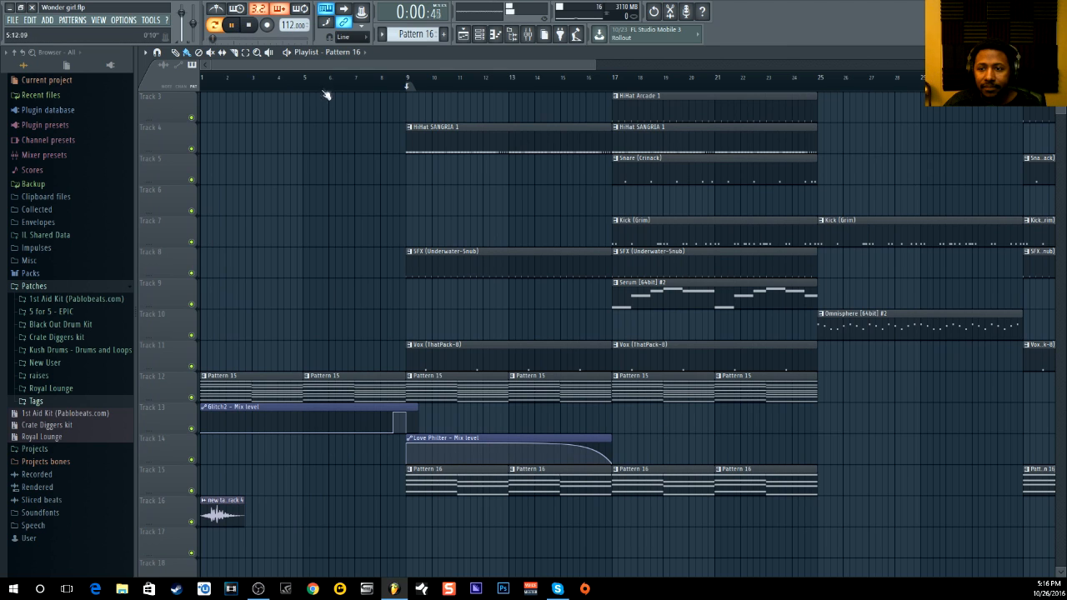
left_click(215, 25)
left_click(379, 86)
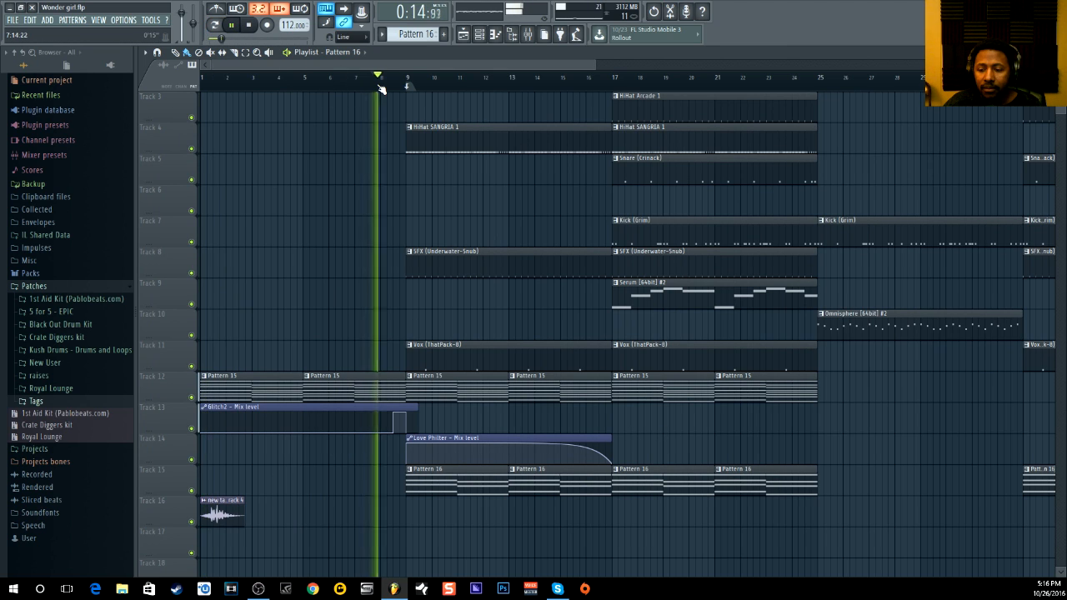
left_click(251, 25)
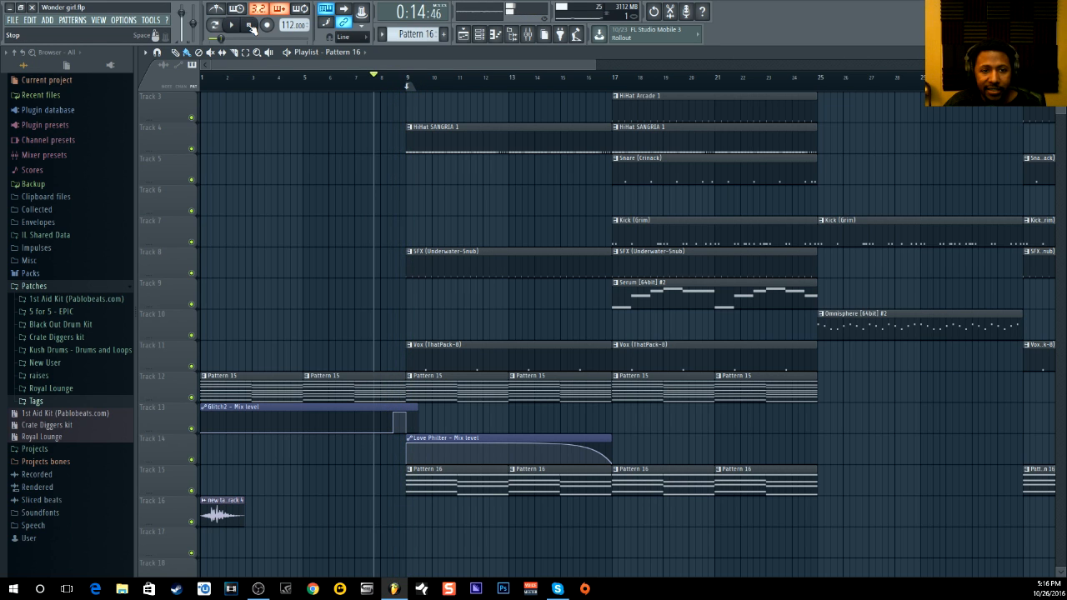
- Check the Glitch2 and Fruity Love Philter effects on the Master mixer track and return to the Playlist
left_click(528, 34)
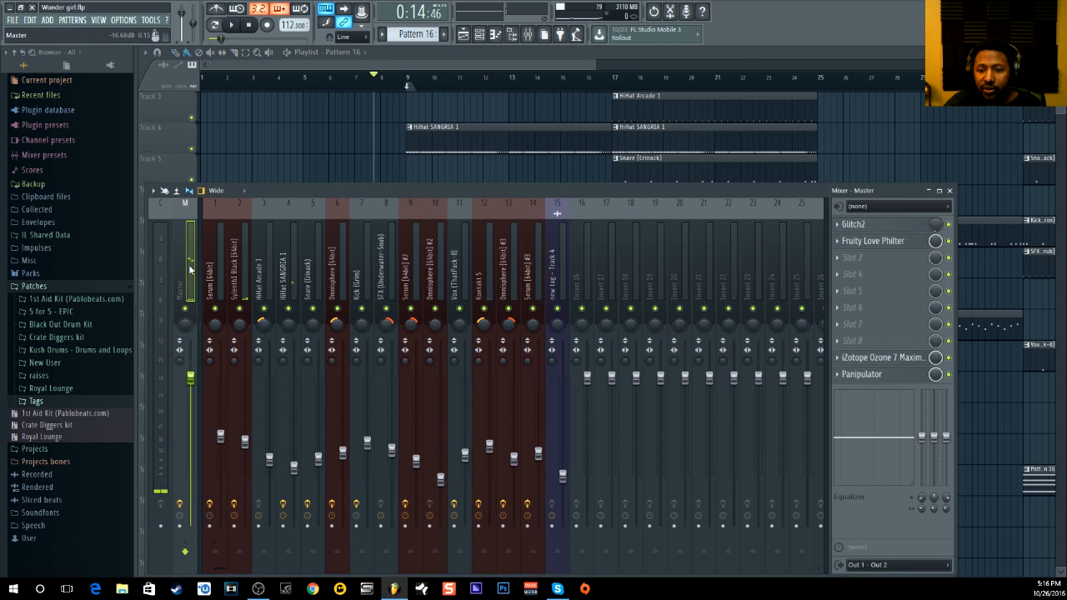
left_click(873, 225)
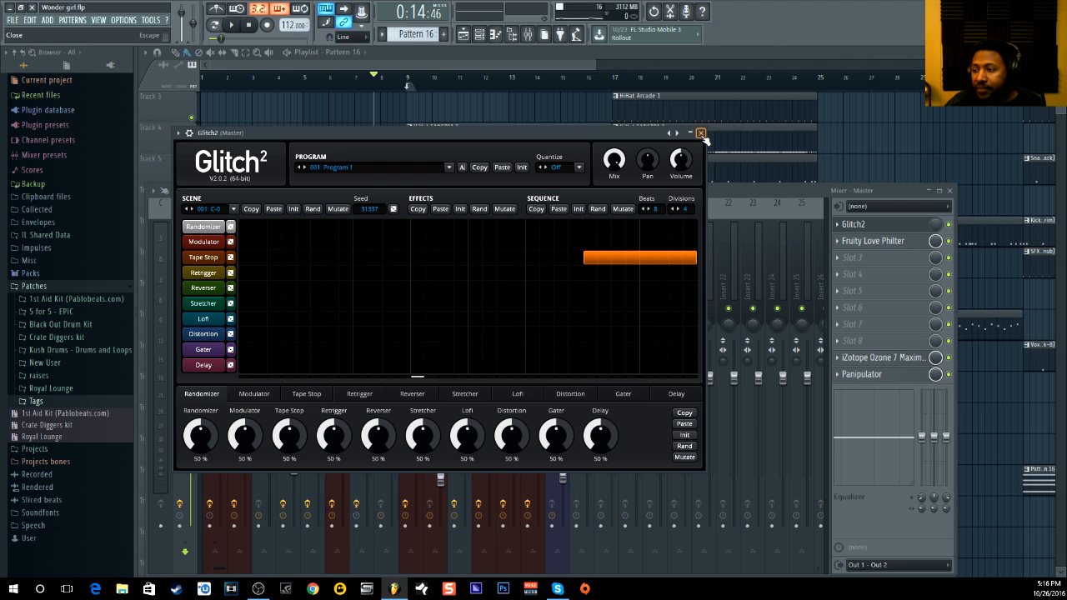
left_click(701, 133)
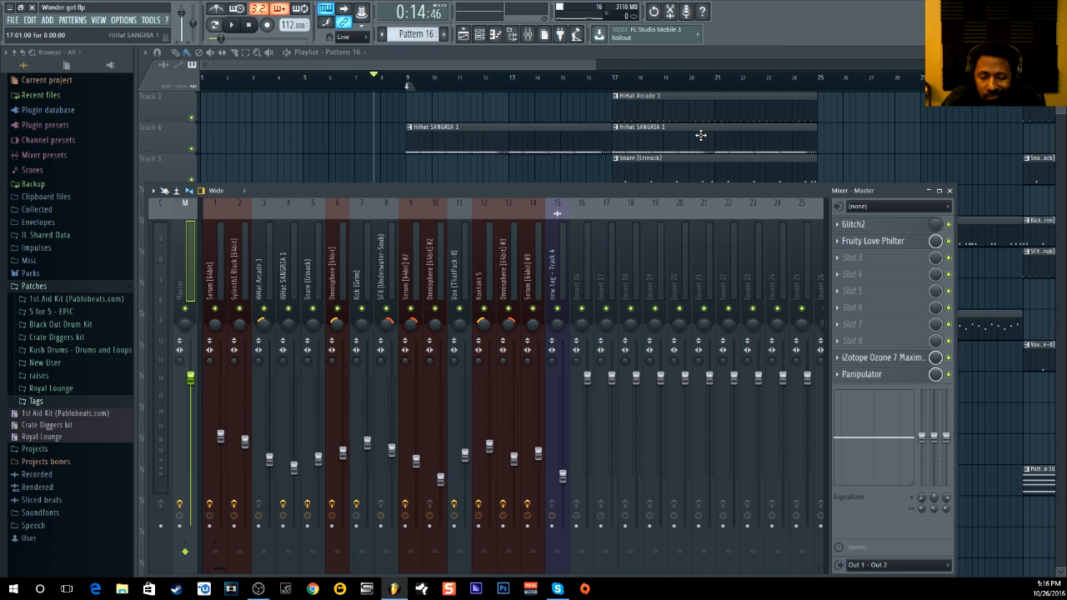
left_click(899, 241)
left_click(898, 241)
key("F9")
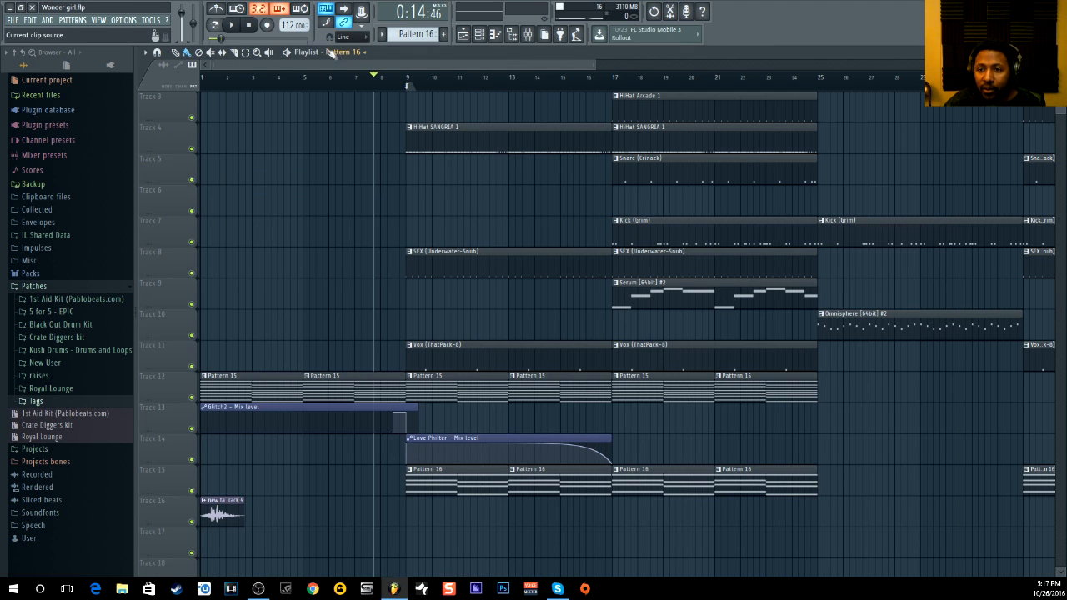
- Play the arrangement from just before bar 8 through the Love Philter mix level automation past bar 17
left_click(236, 28)
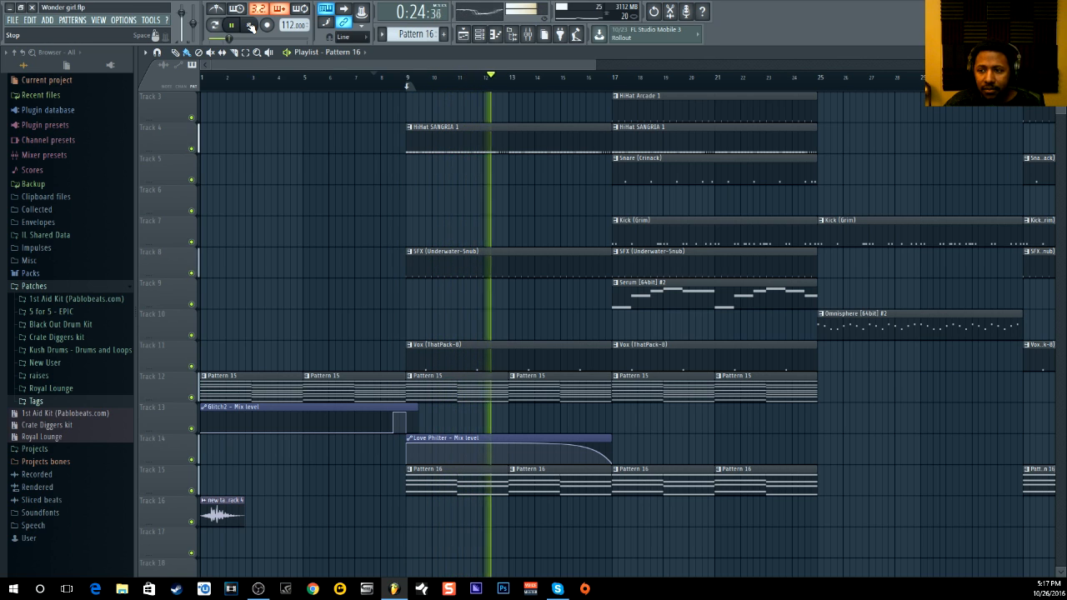
scroll(417, 130, "up", 2)
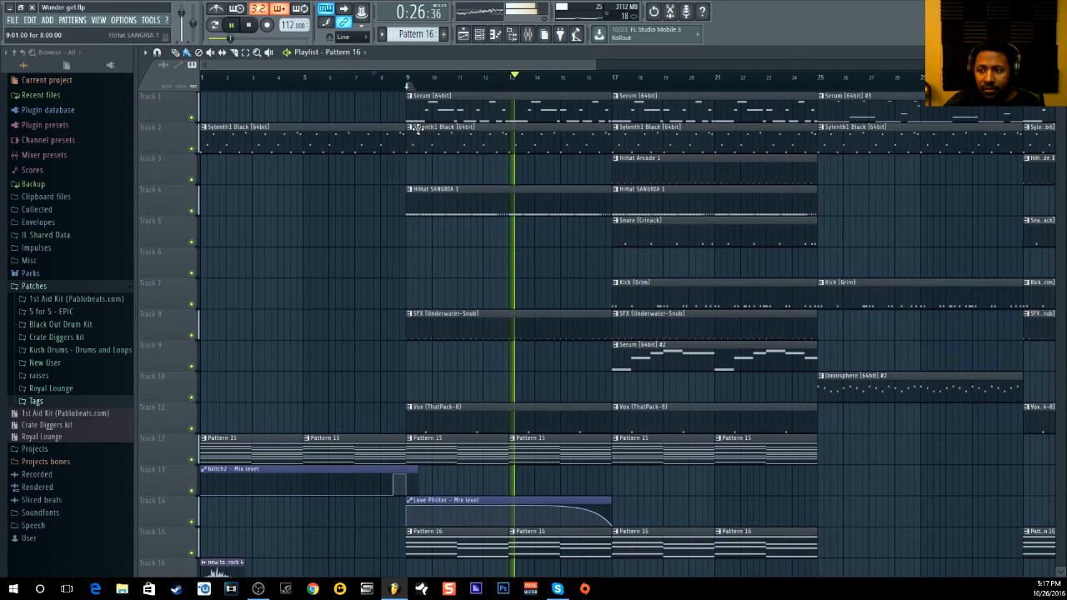
scroll(492, 87, "down", 4)
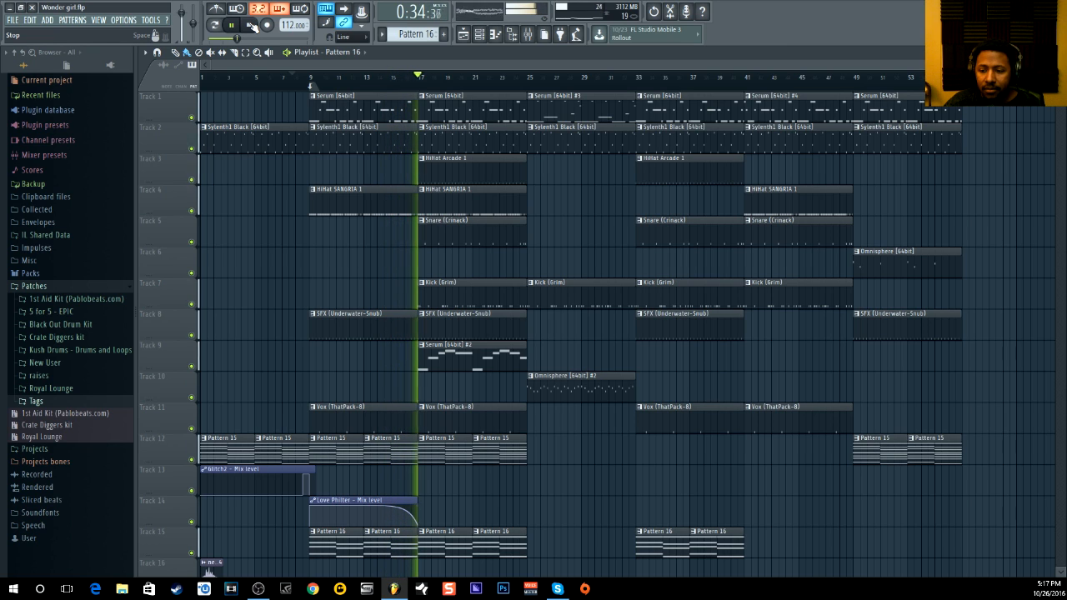
left_click(252, 25)
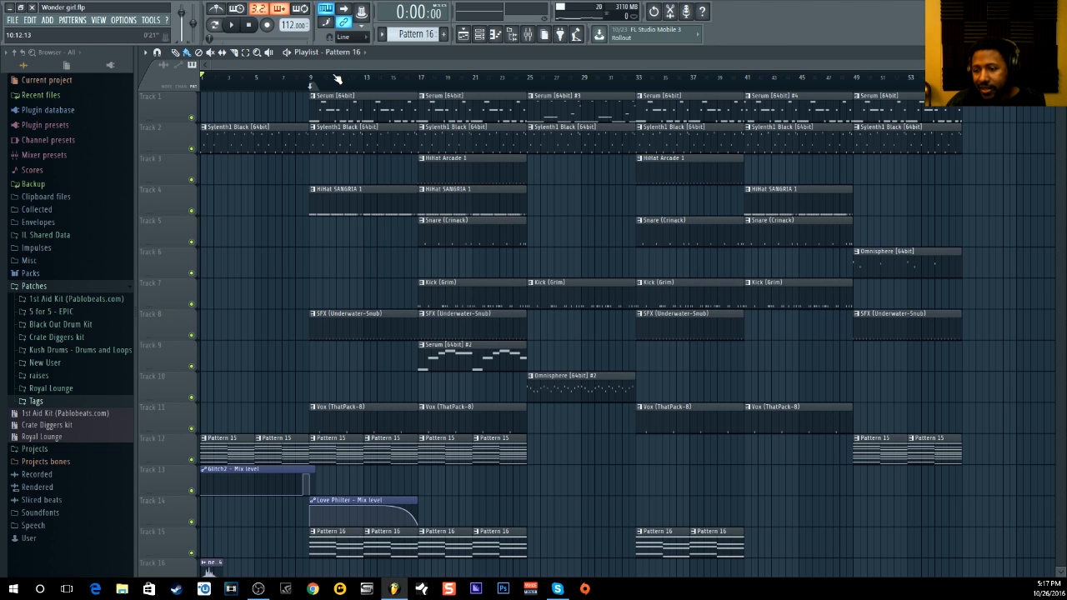
- Place the playhead at bar 25 and toggle solo on Track 10, holding the Omnisphere #2 clip, on and off
left_click(522, 78)
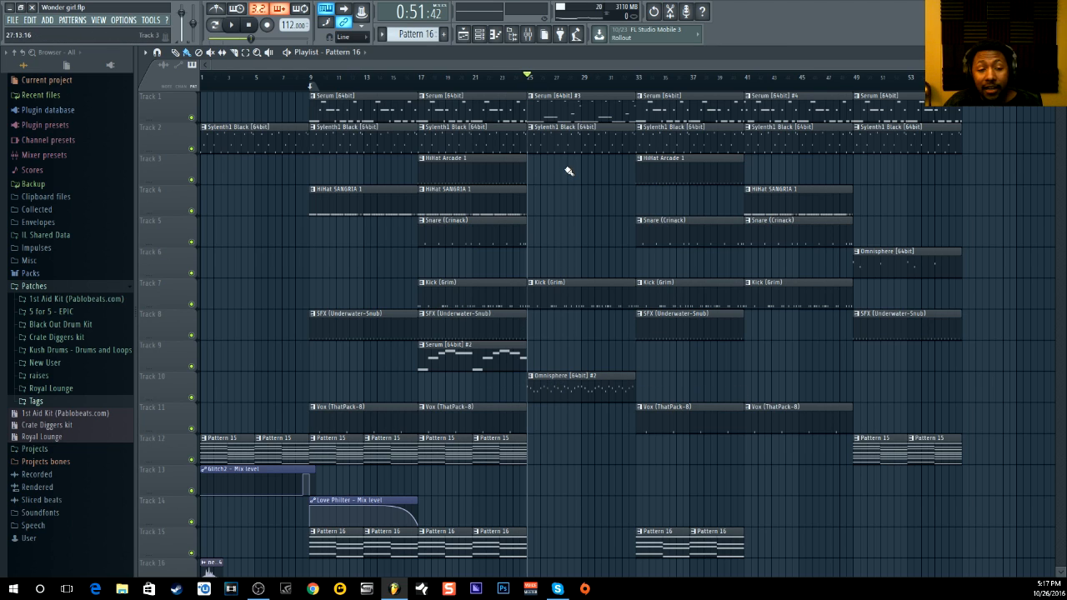
right_click(191, 398)
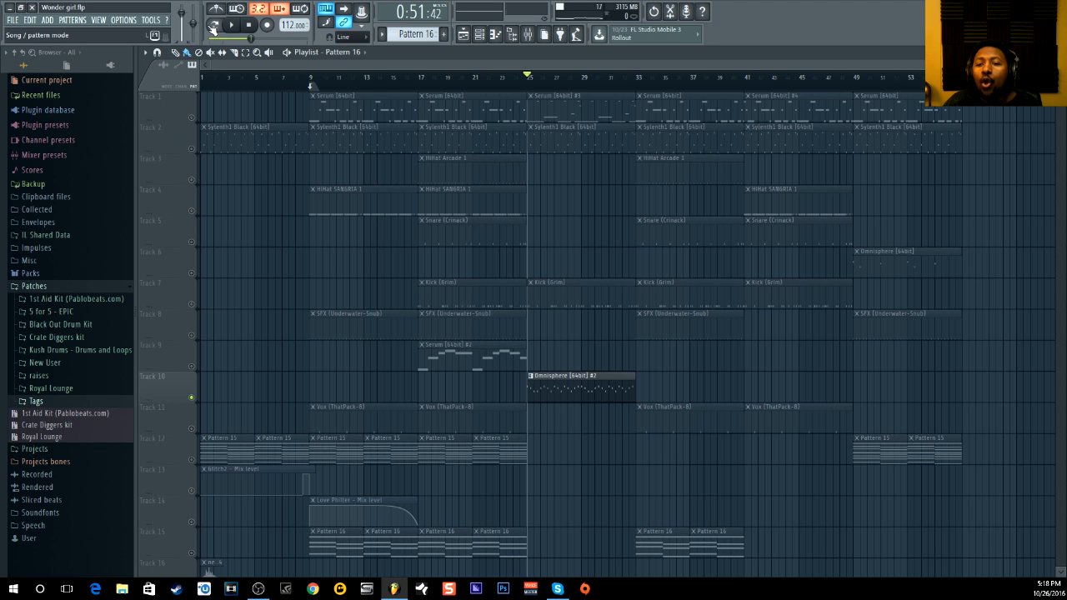
left_click(191, 398)
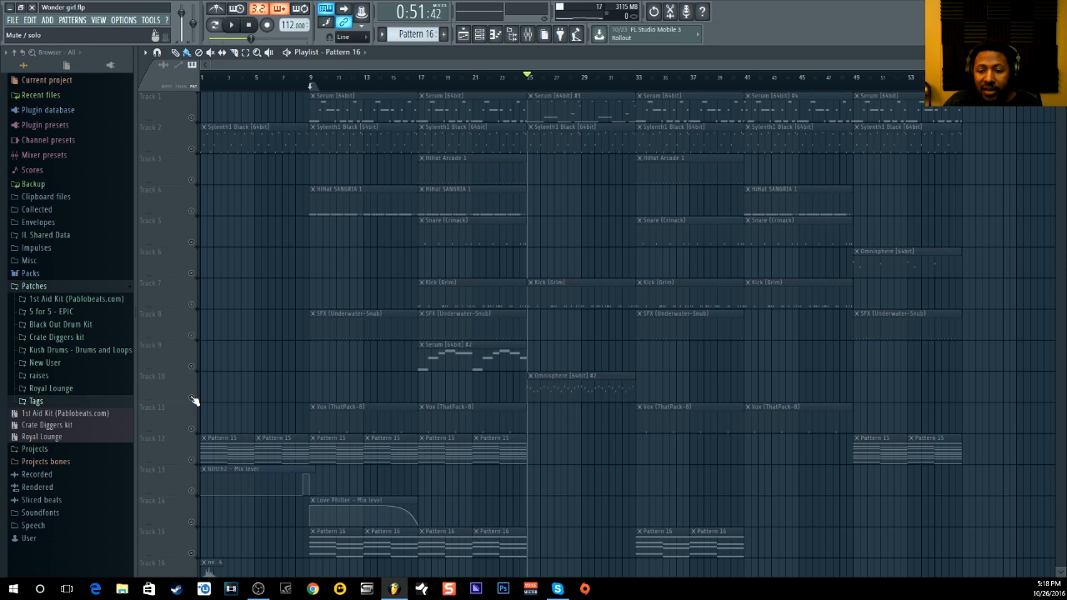
left_click(190, 400)
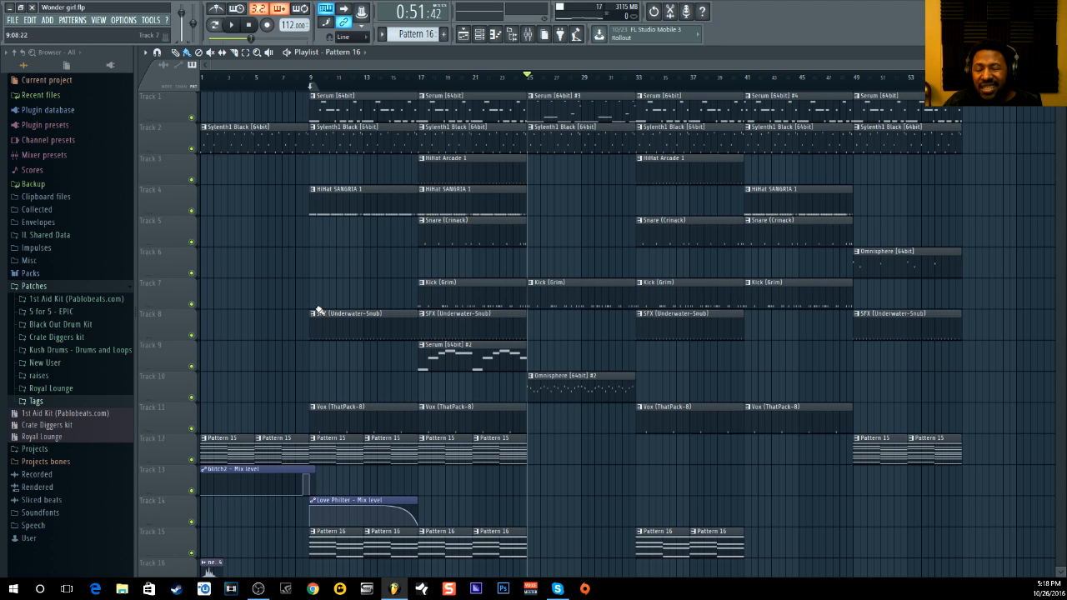
- Audition the arrangement twice from bar 24 into the section with the Serum #3 and Omnisphere #2 clips
left_click(514, 88)
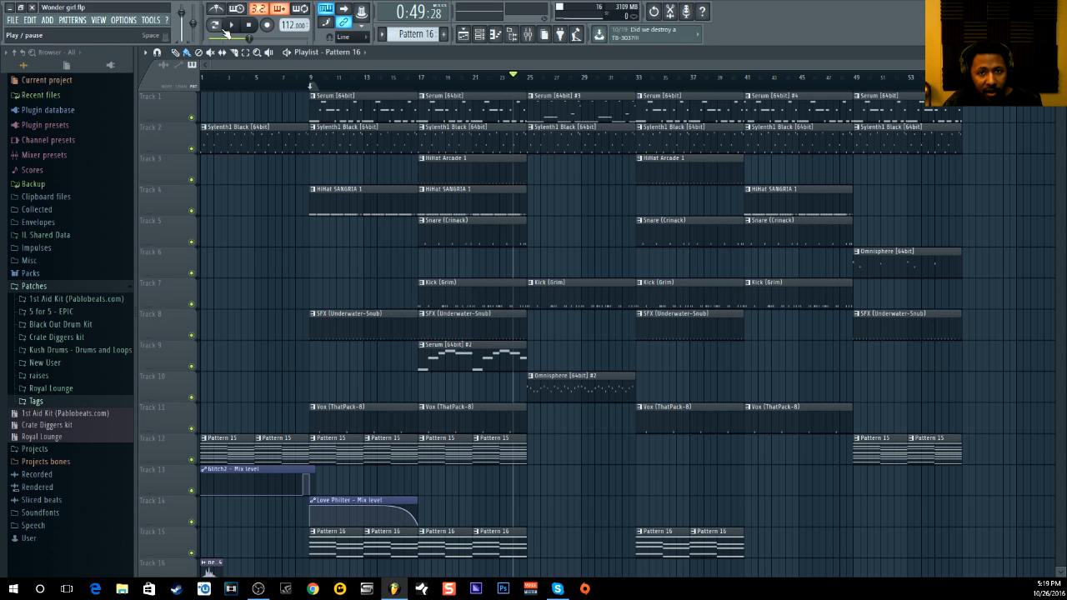
left_click(240, 28)
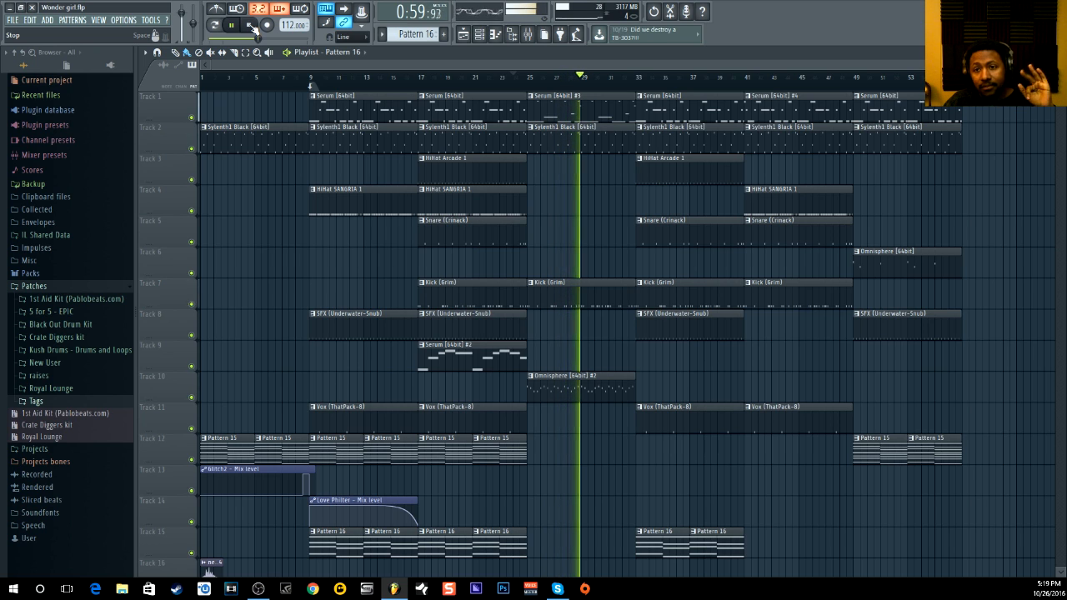
left_click(252, 27)
left_click(251, 27)
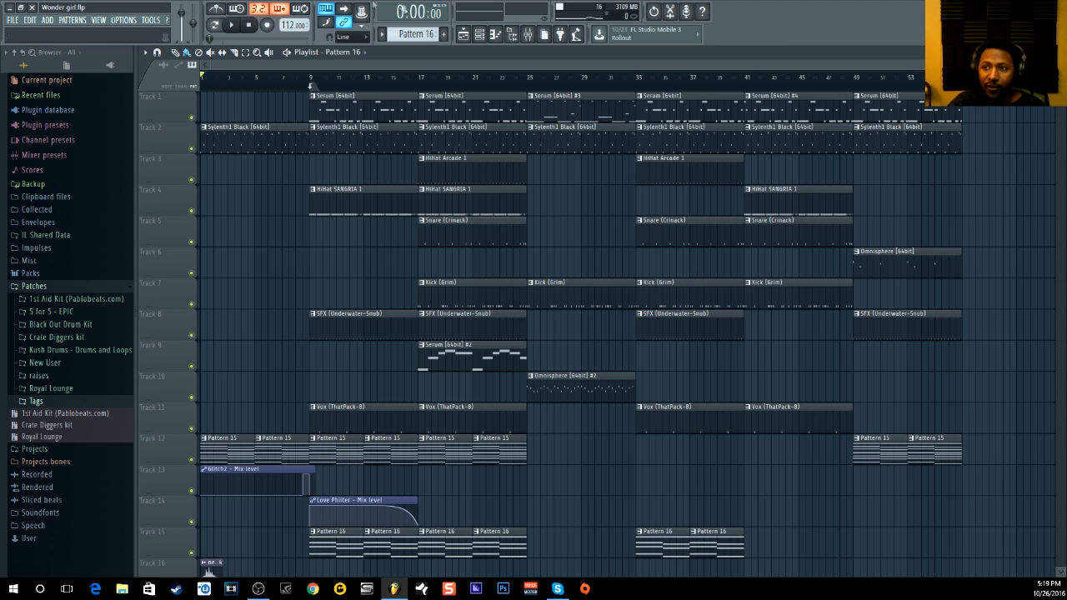
left_click(513, 78)
left_click(234, 26)
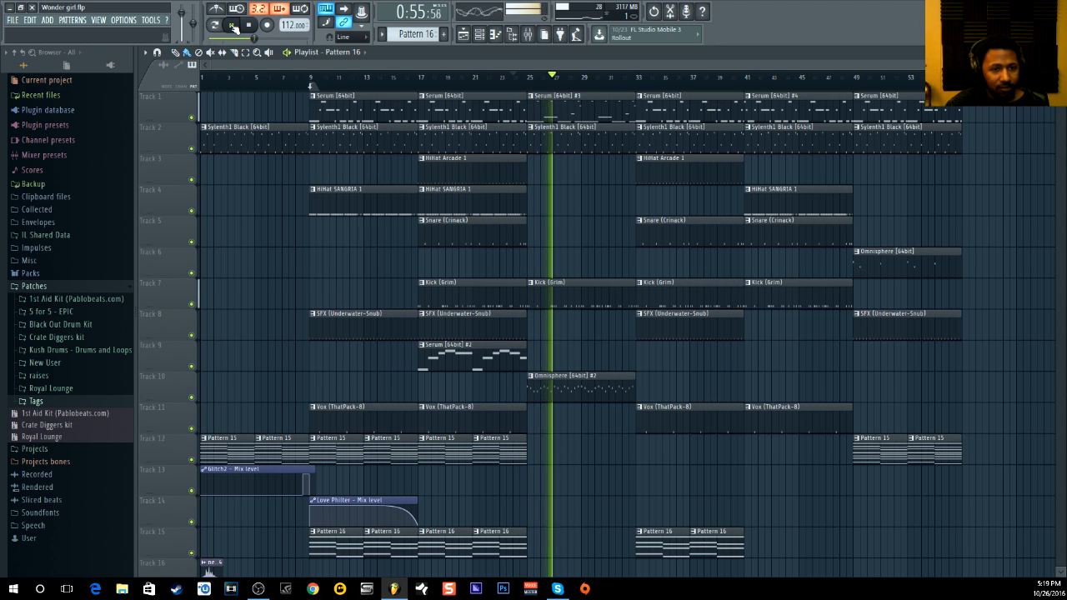
left_click(257, 25)
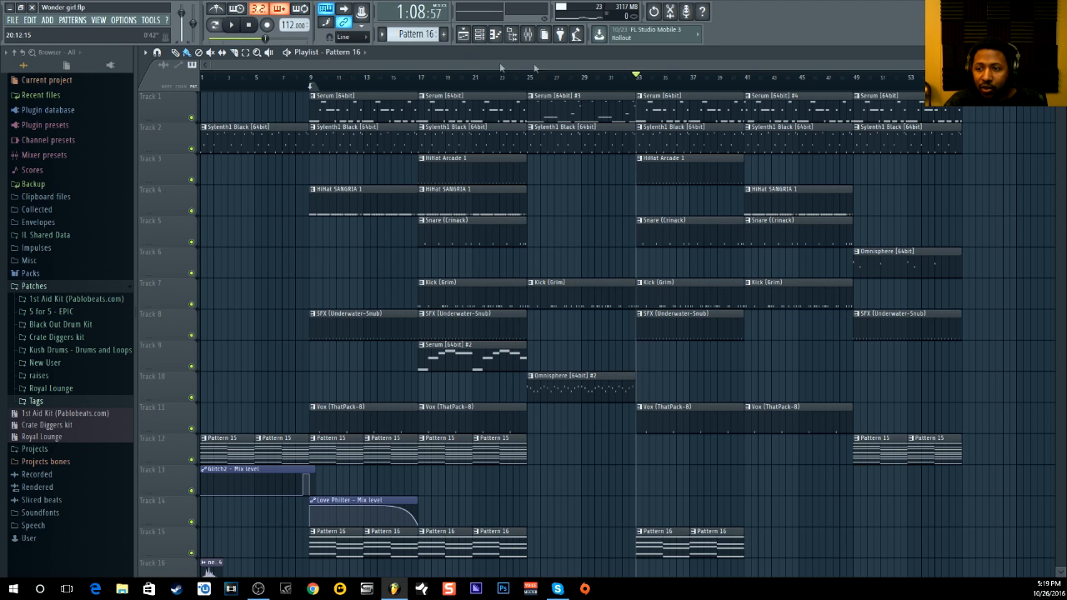
- Audition the arrangement sections that start at bar 33 and at bar 41
left_click(232, 25)
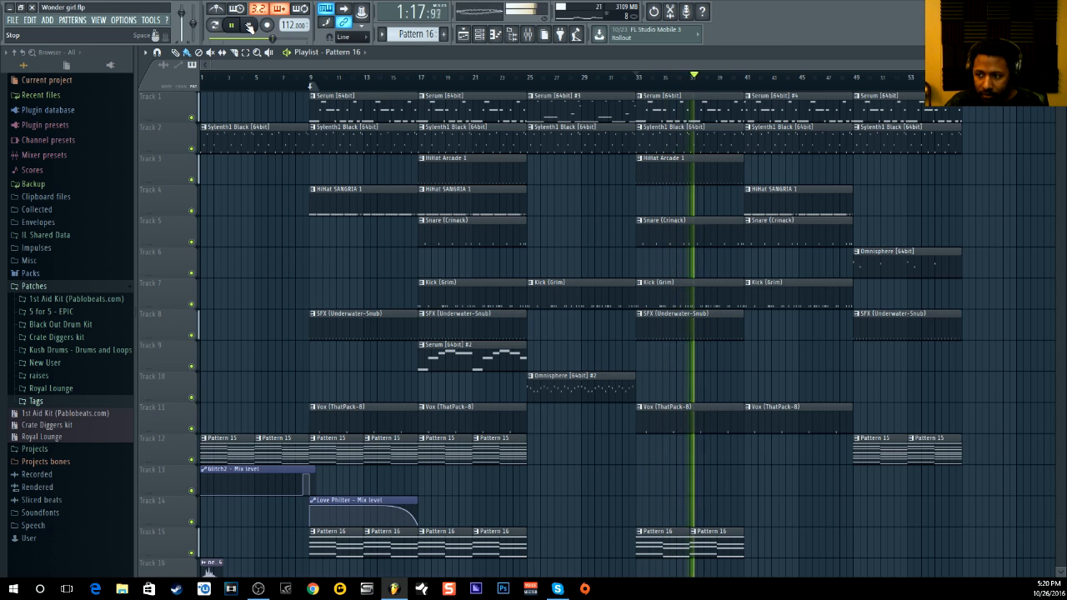
left_click(251, 27)
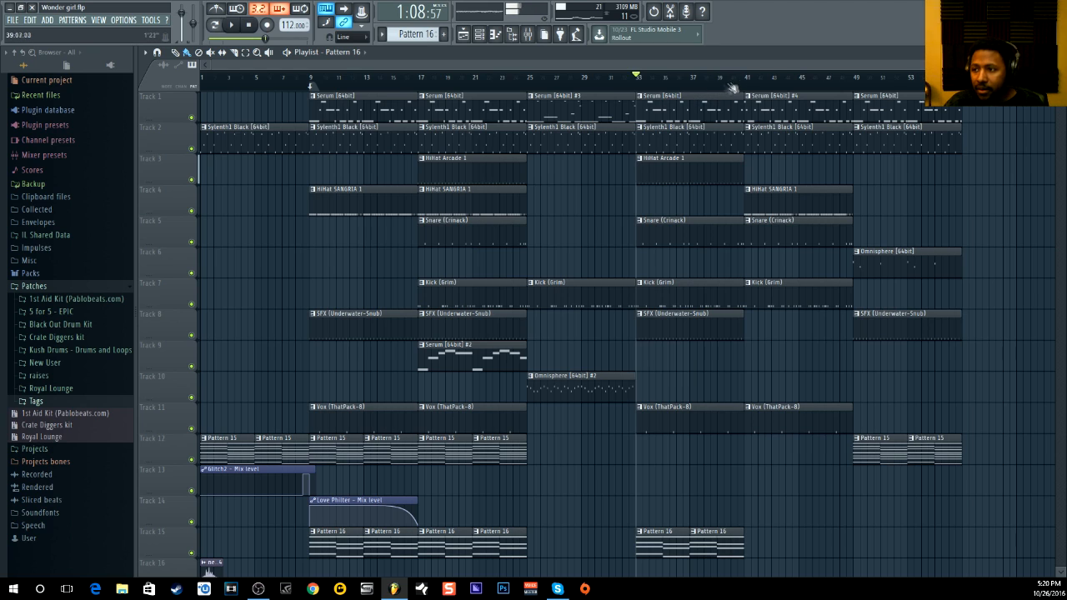
left_click(234, 27)
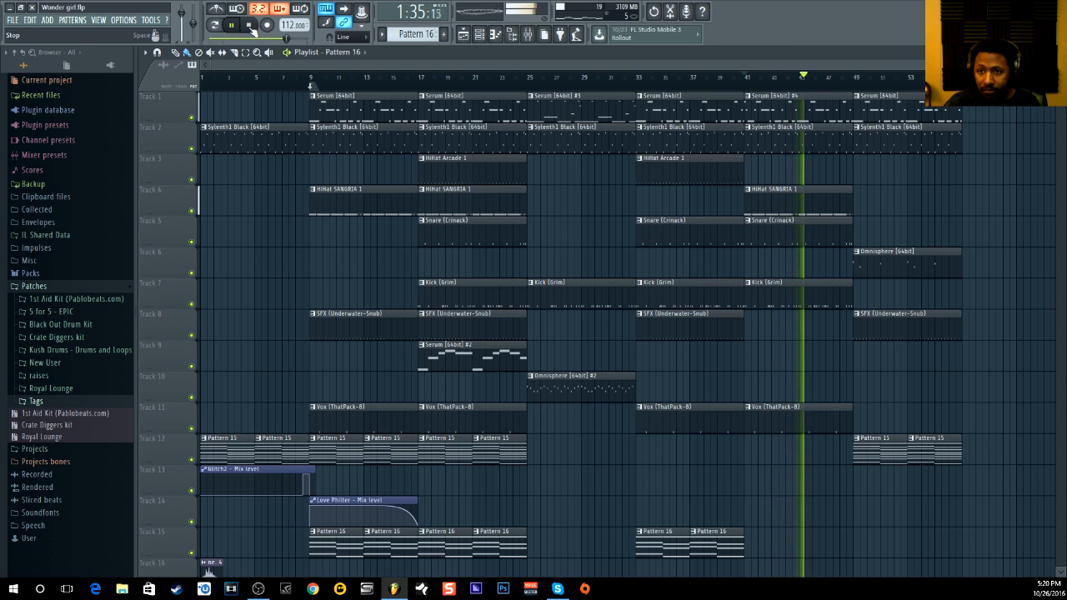
left_click(252, 30)
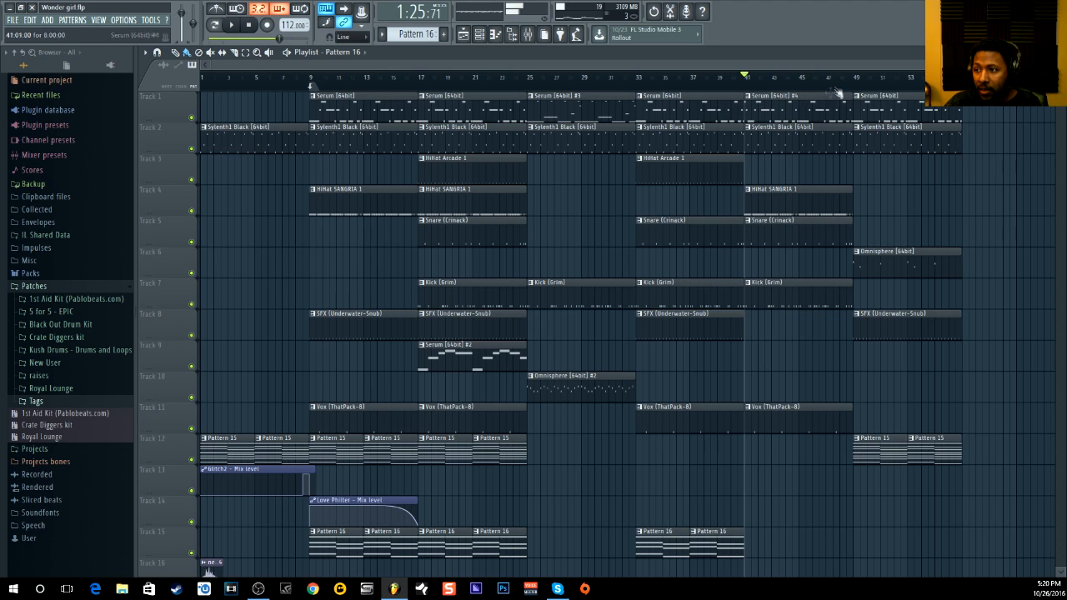
- Play the transition from just before bar 41 into the Serum #4 section twice, then return the playhead to the song start
left_click(848, 81)
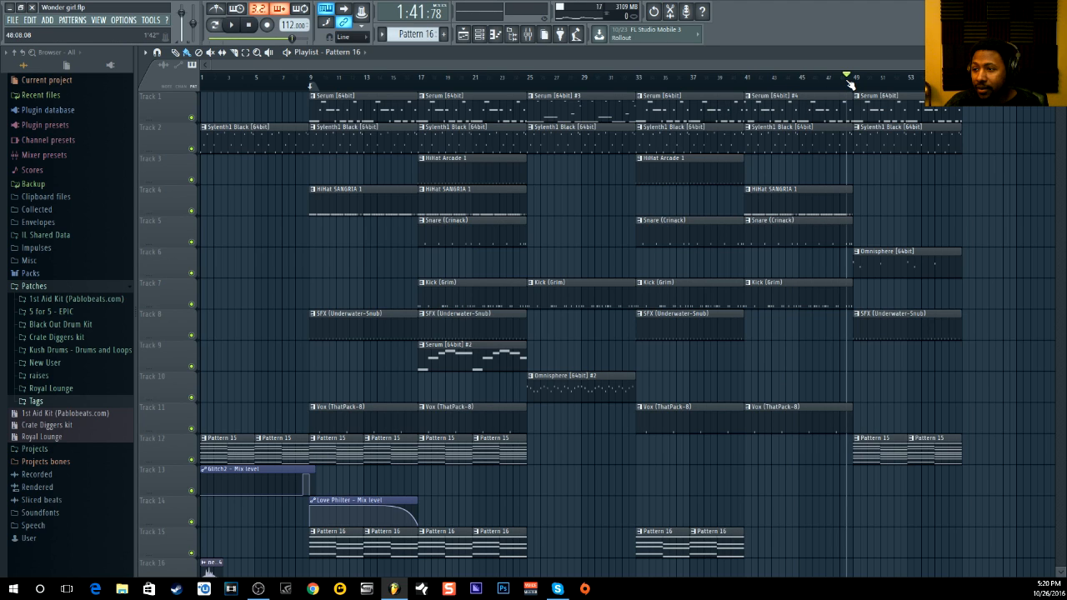
left_click(739, 82)
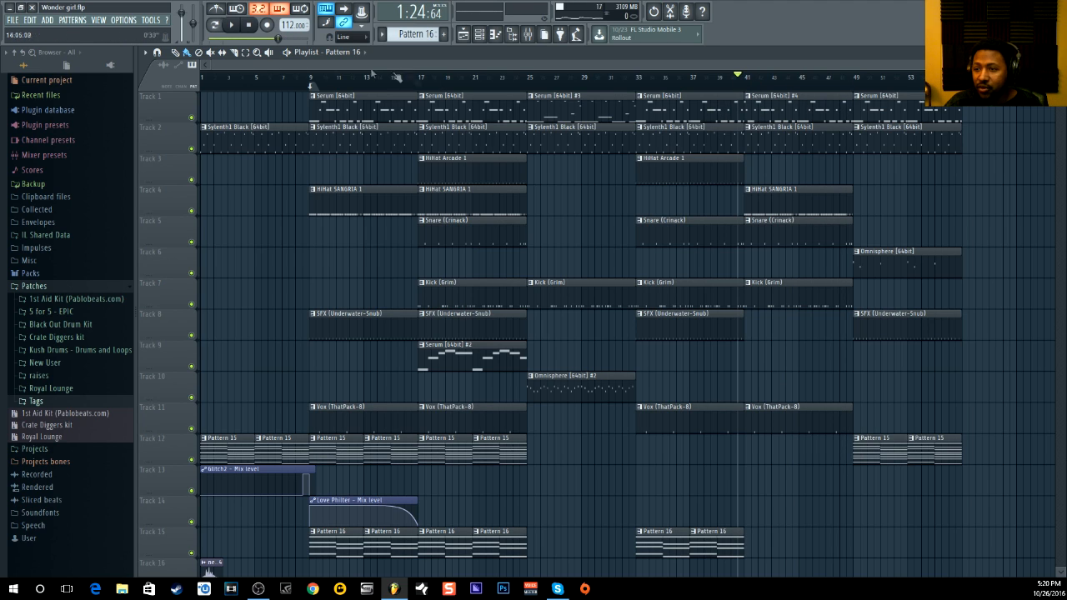
left_click(233, 27)
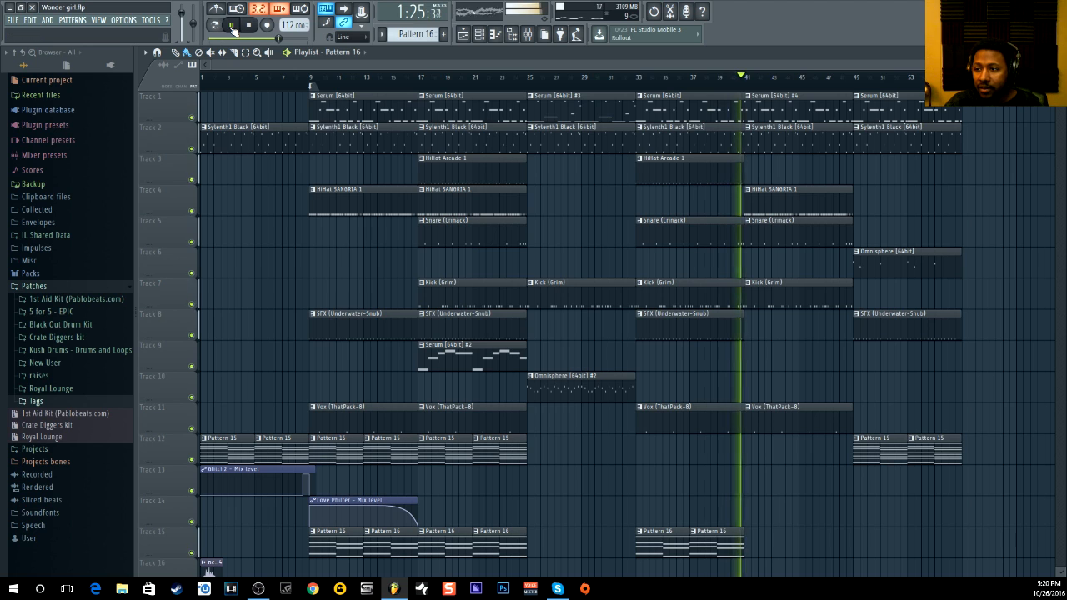
left_click(252, 25)
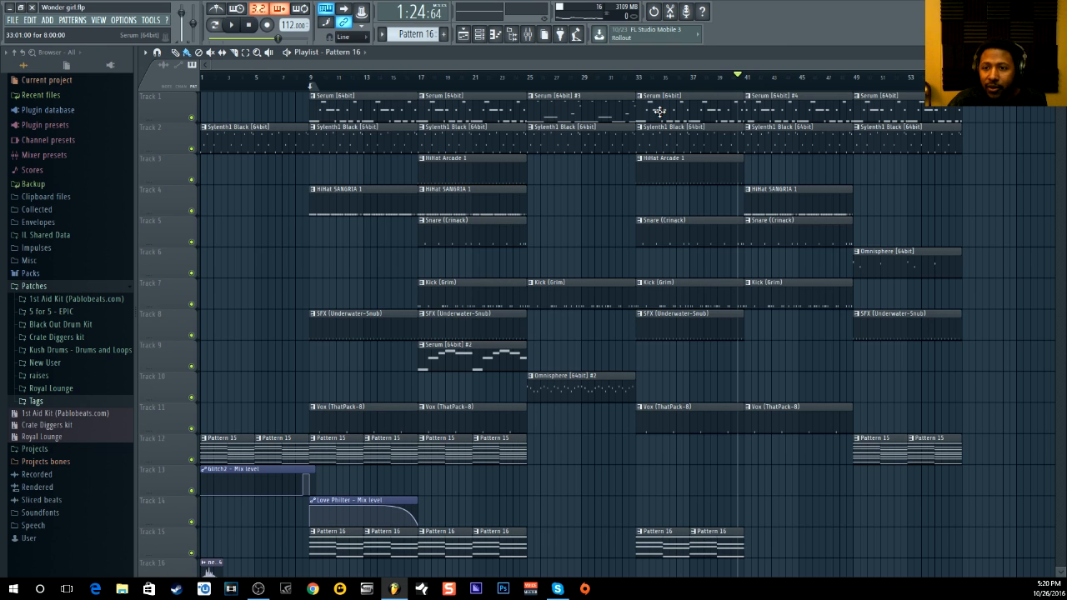
left_click(234, 27)
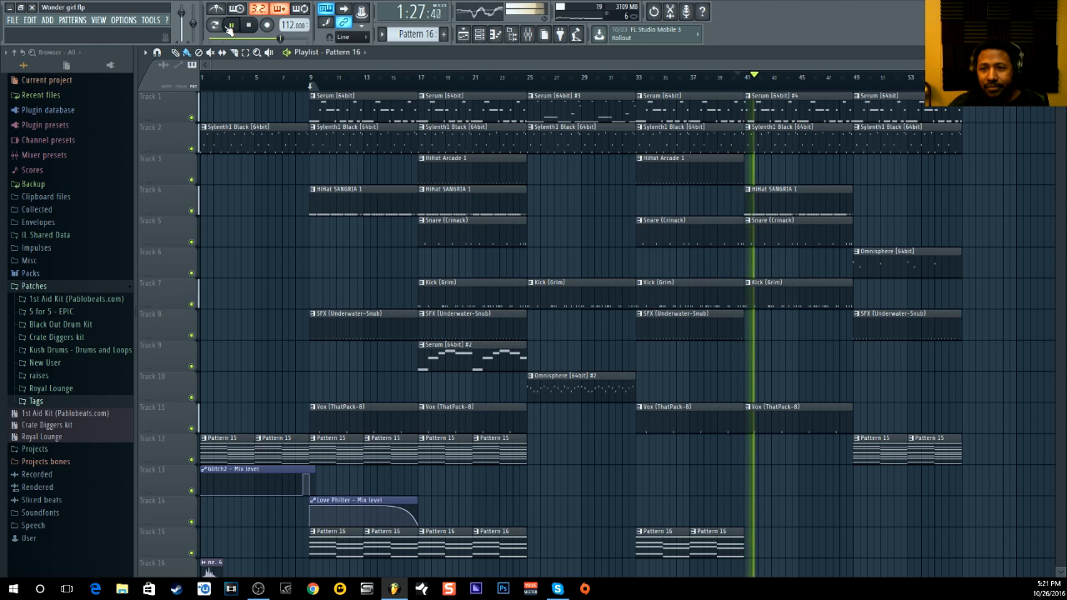
left_click(250, 26)
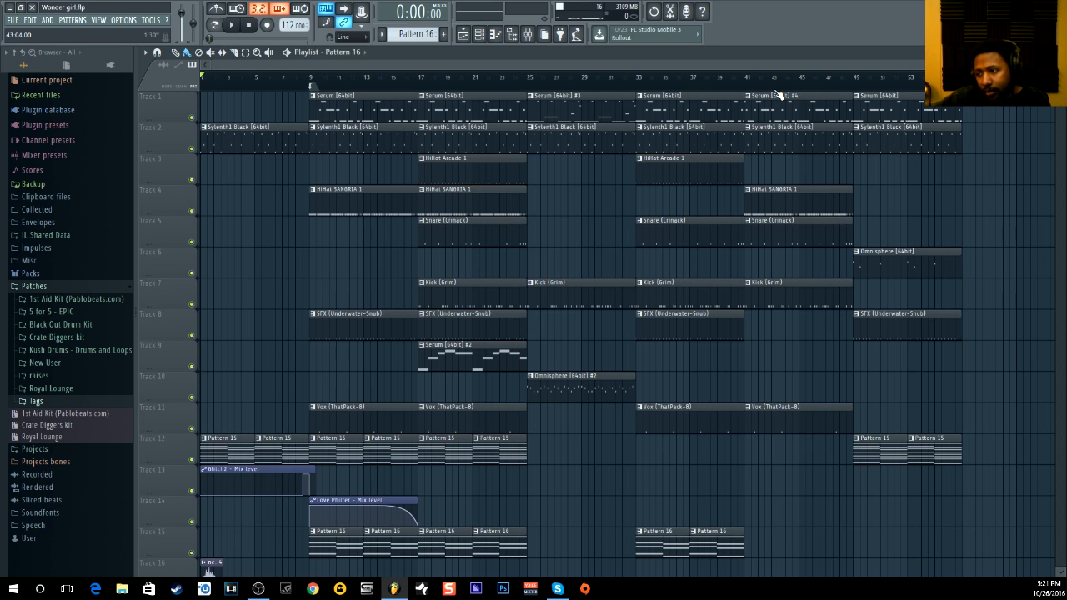
- Audition the closing section of the arrangement from bar 49
left_click(853, 79)
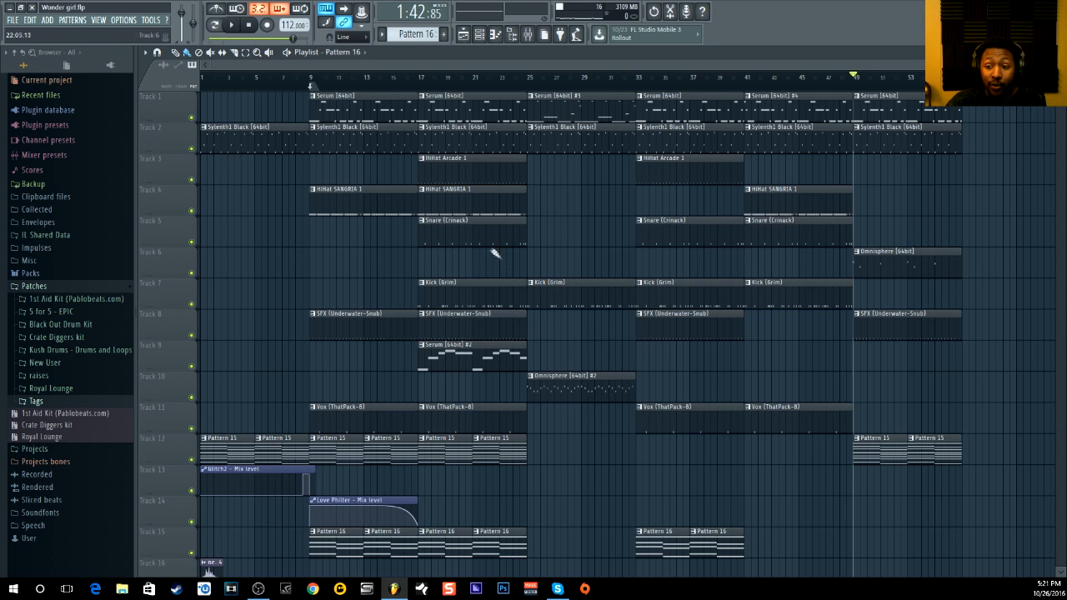
left_click(232, 25)
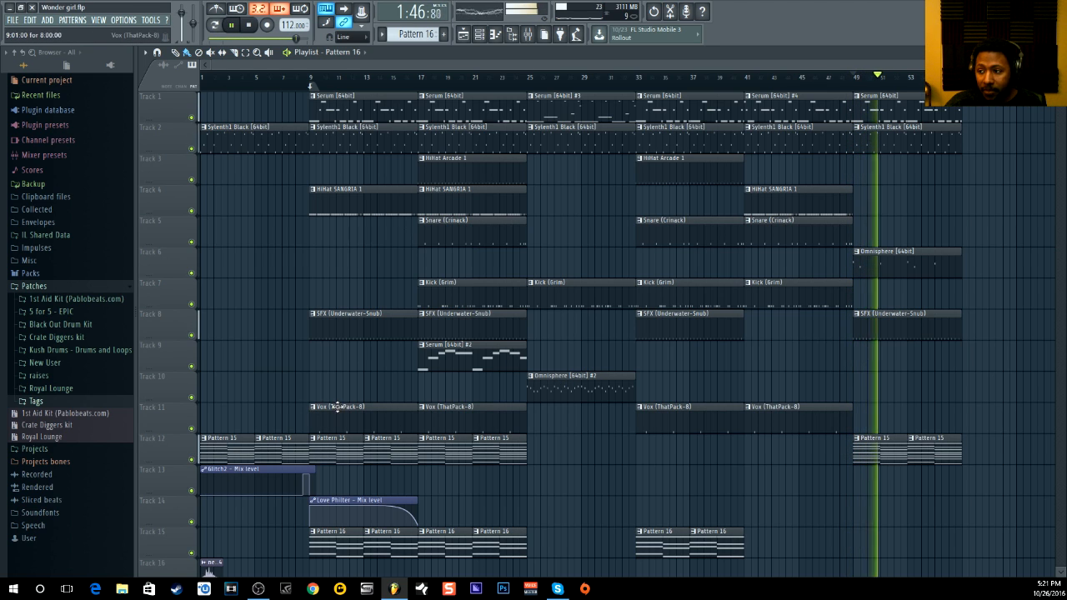
key("space")
- In the mixer, slightly lower the Omnisphere #3 and Kontakt 5 faders, raise the track 6 Omnisphere fader, and replay from bar 49
key("F9")
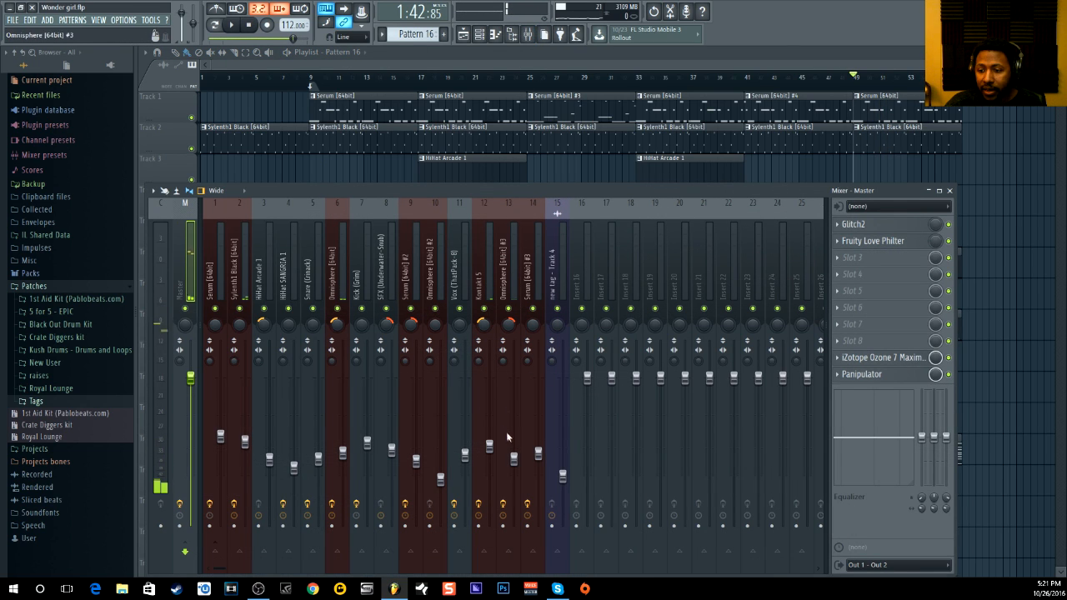
left_click(514, 461)
left_click(489, 450)
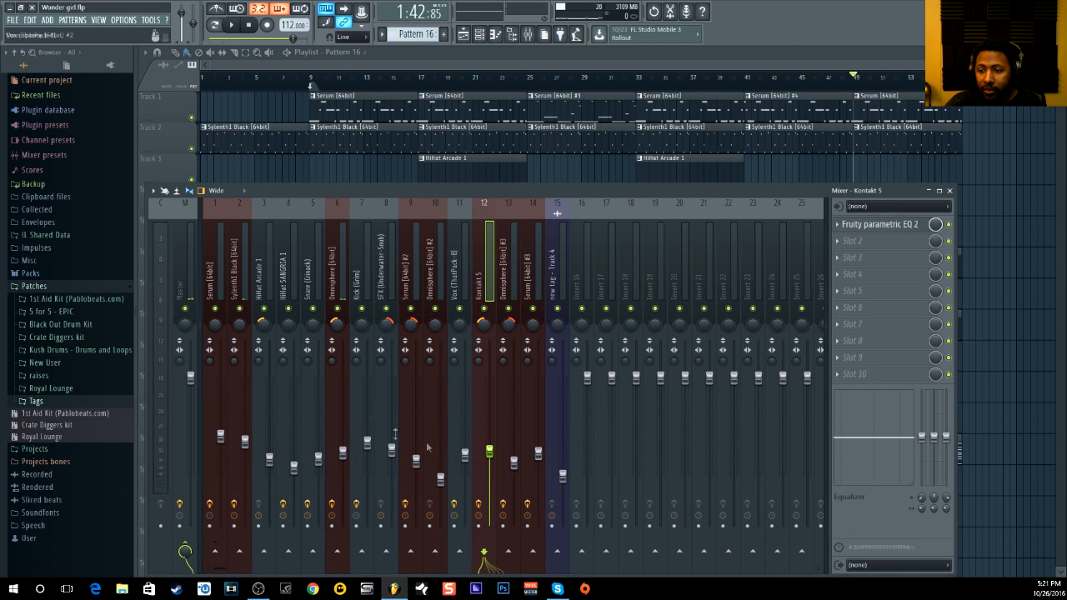
left_click(343, 453)
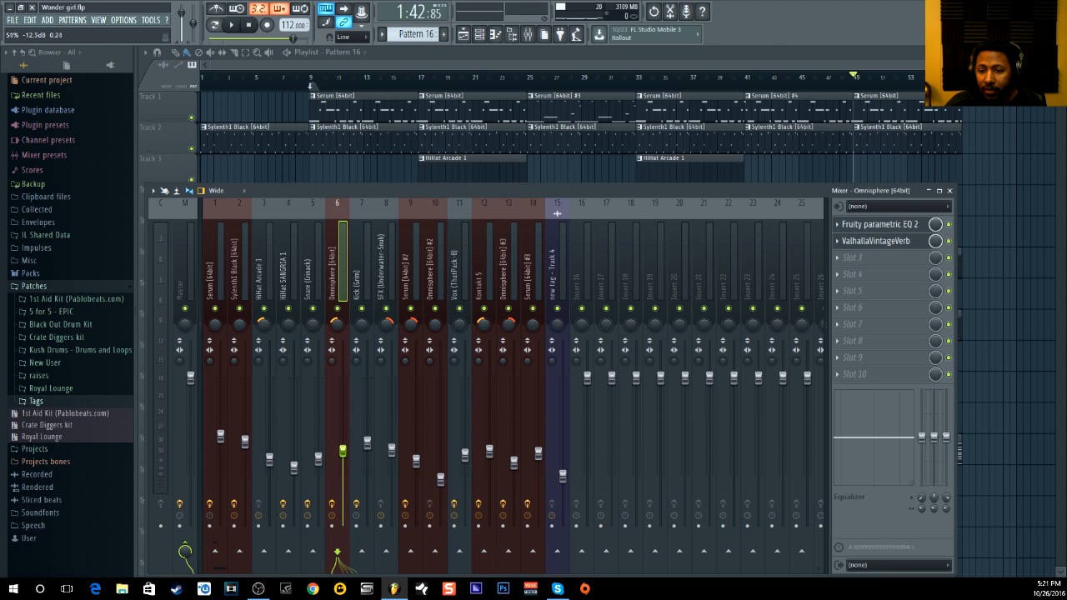
key("space")
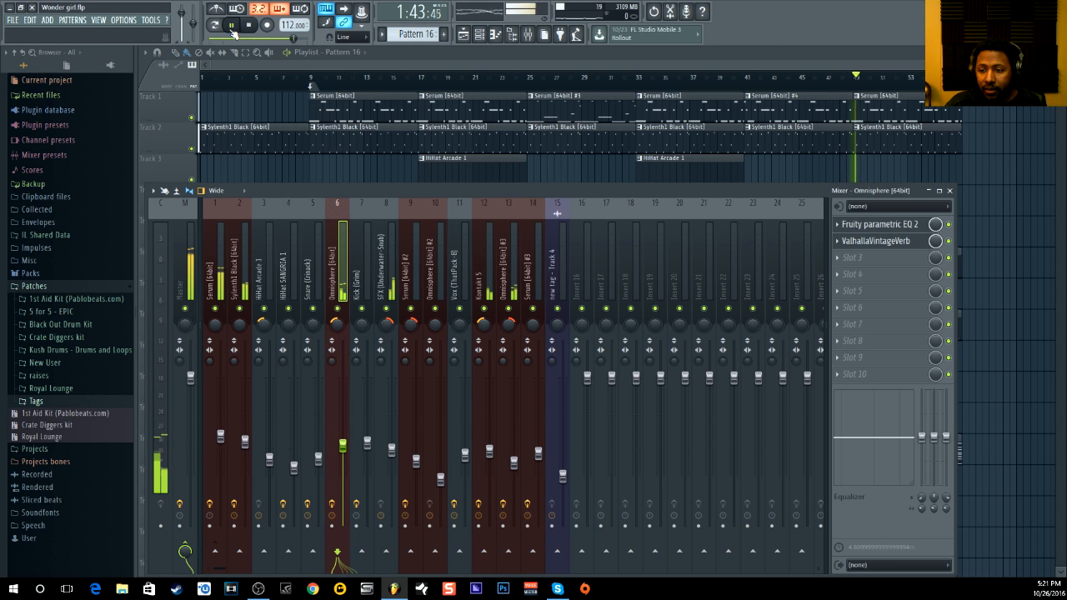
key("F9")
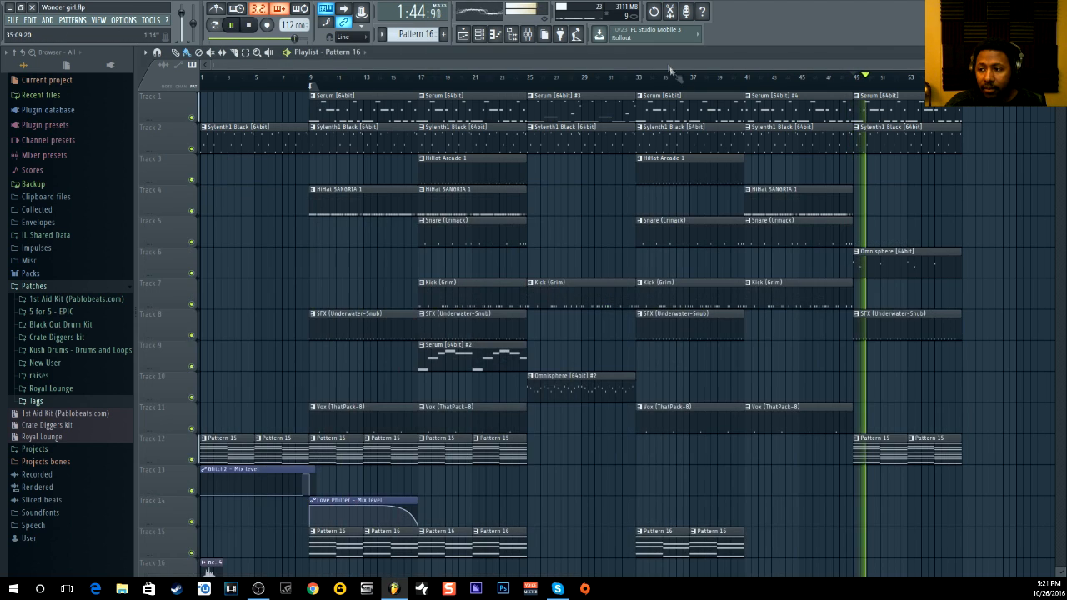
- Toggle solo on Track 6 with the Omnisphere clip on and off during playback, then stop and return to the song start
left_click(191, 274, "ctrl")
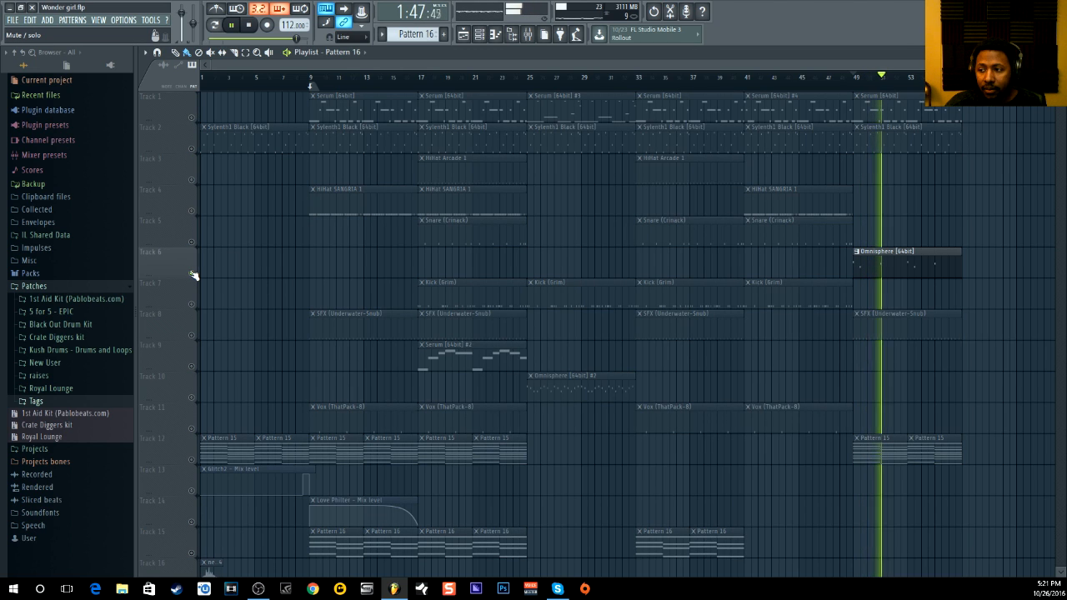
left_click(191, 273, "ctrl")
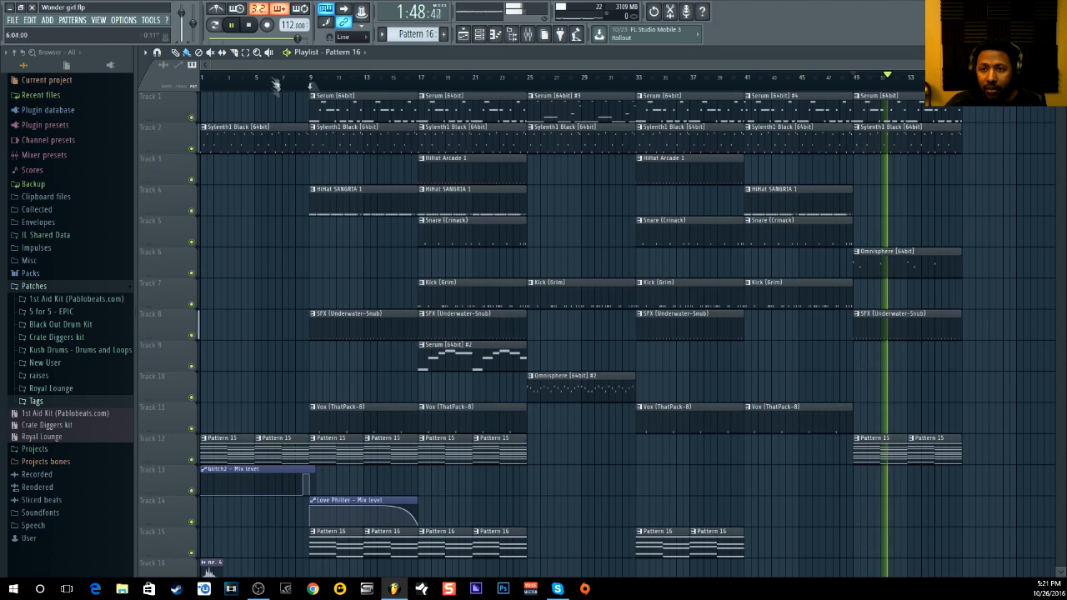
left_click(254, 26)
left_click(254, 25)
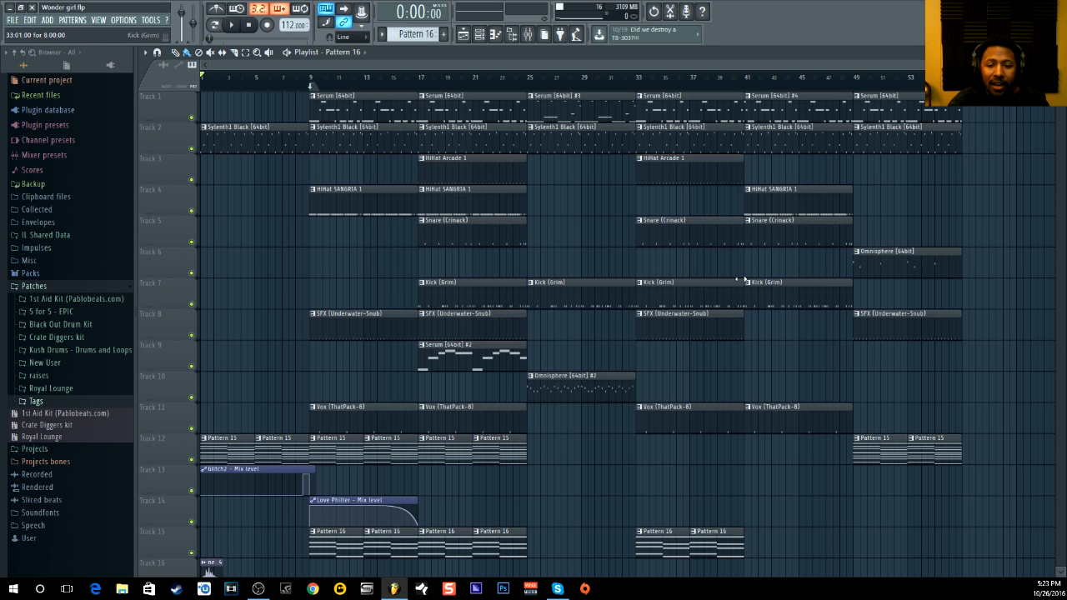
left_click(78, 311)
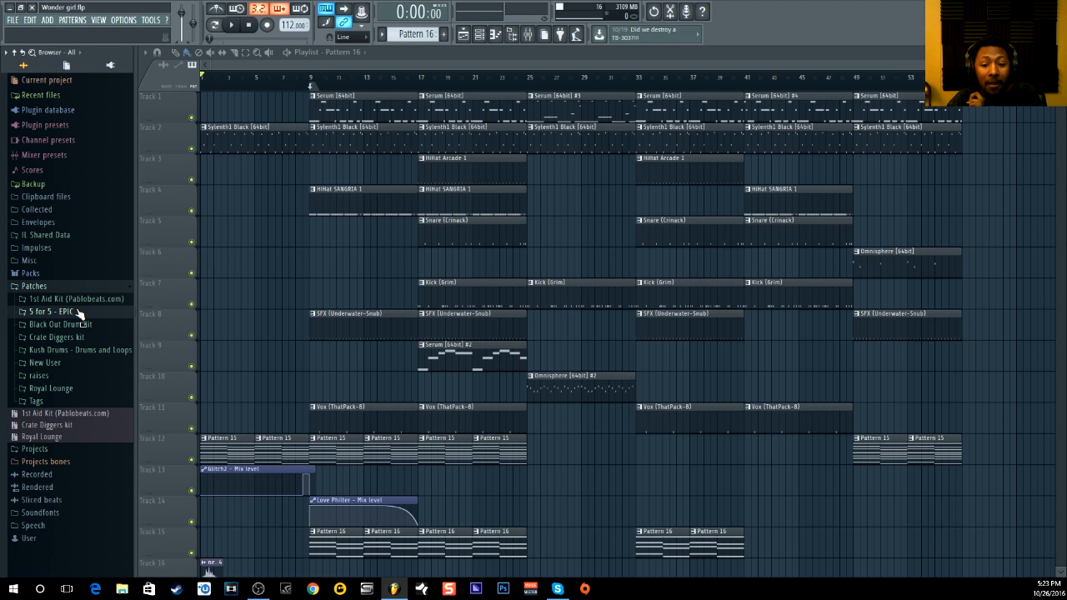